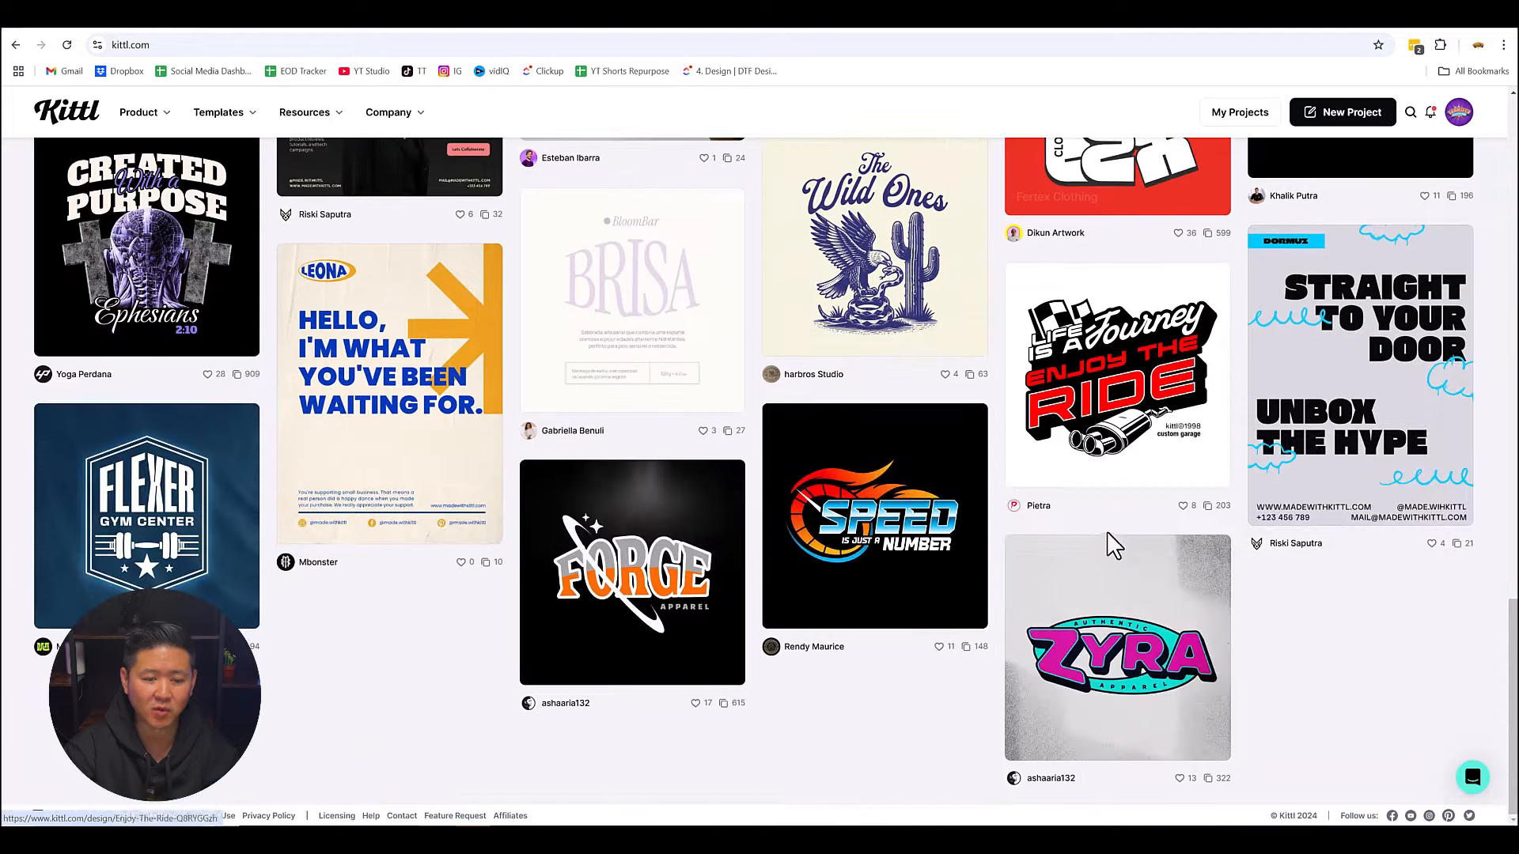
Search the template library for "cup wrap".
scroll(719, 577, "down", 4)
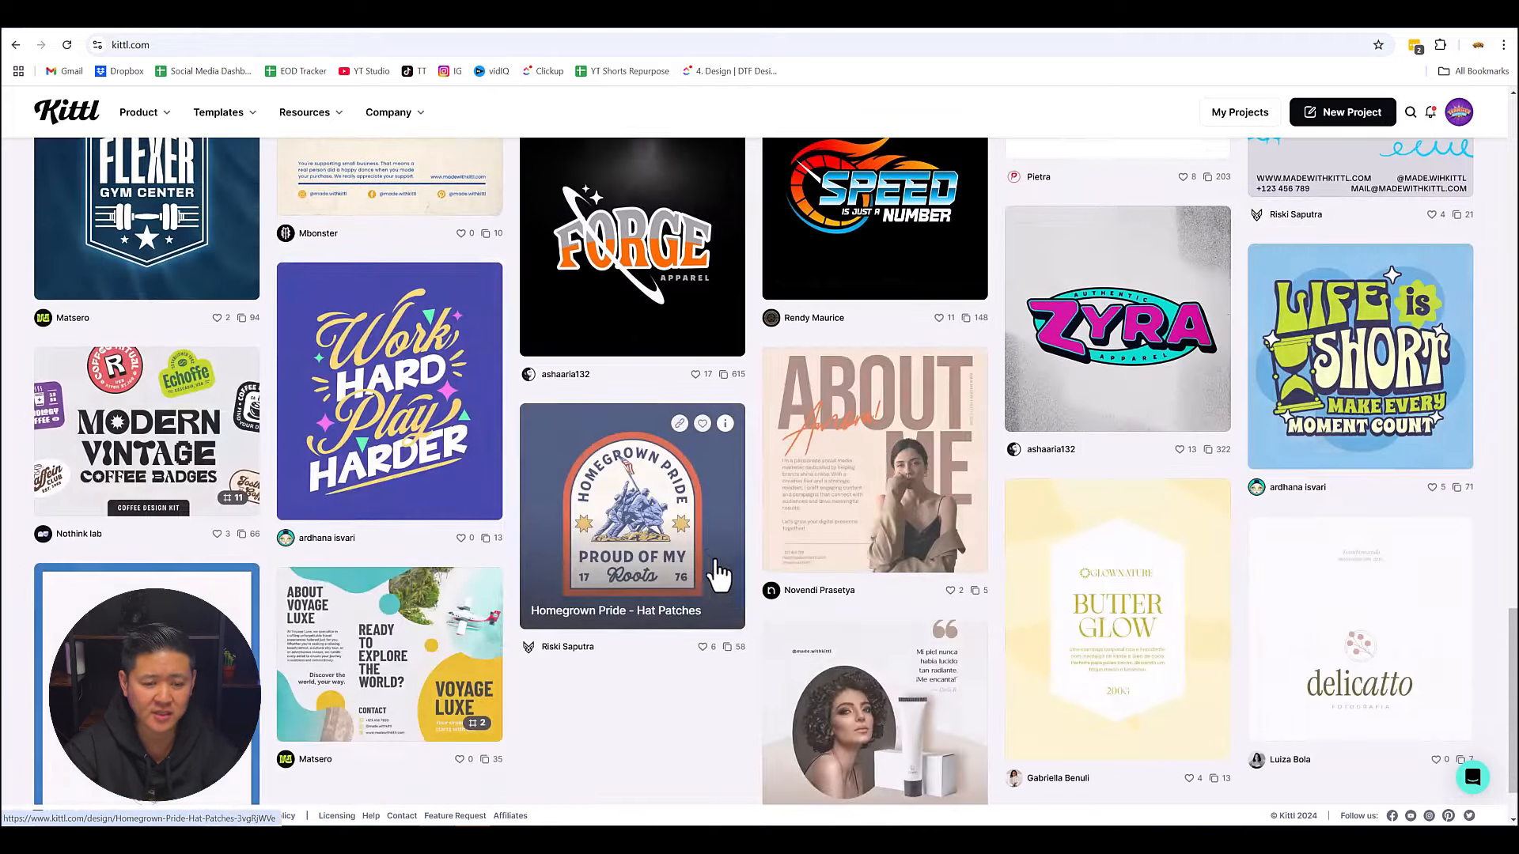
scroll(706, 570, "up", 15)
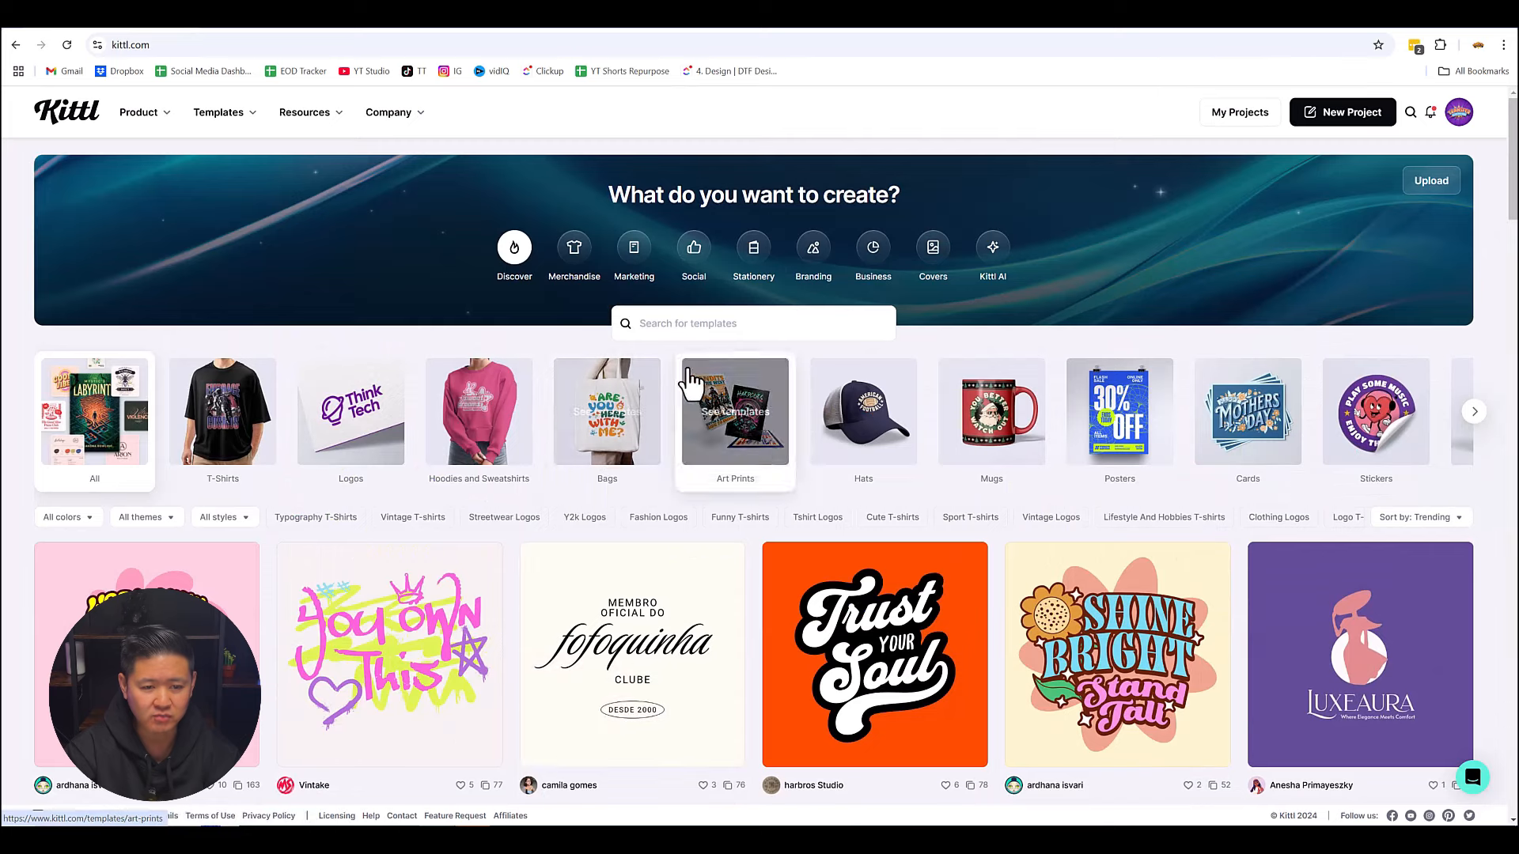
left_click(703, 324)
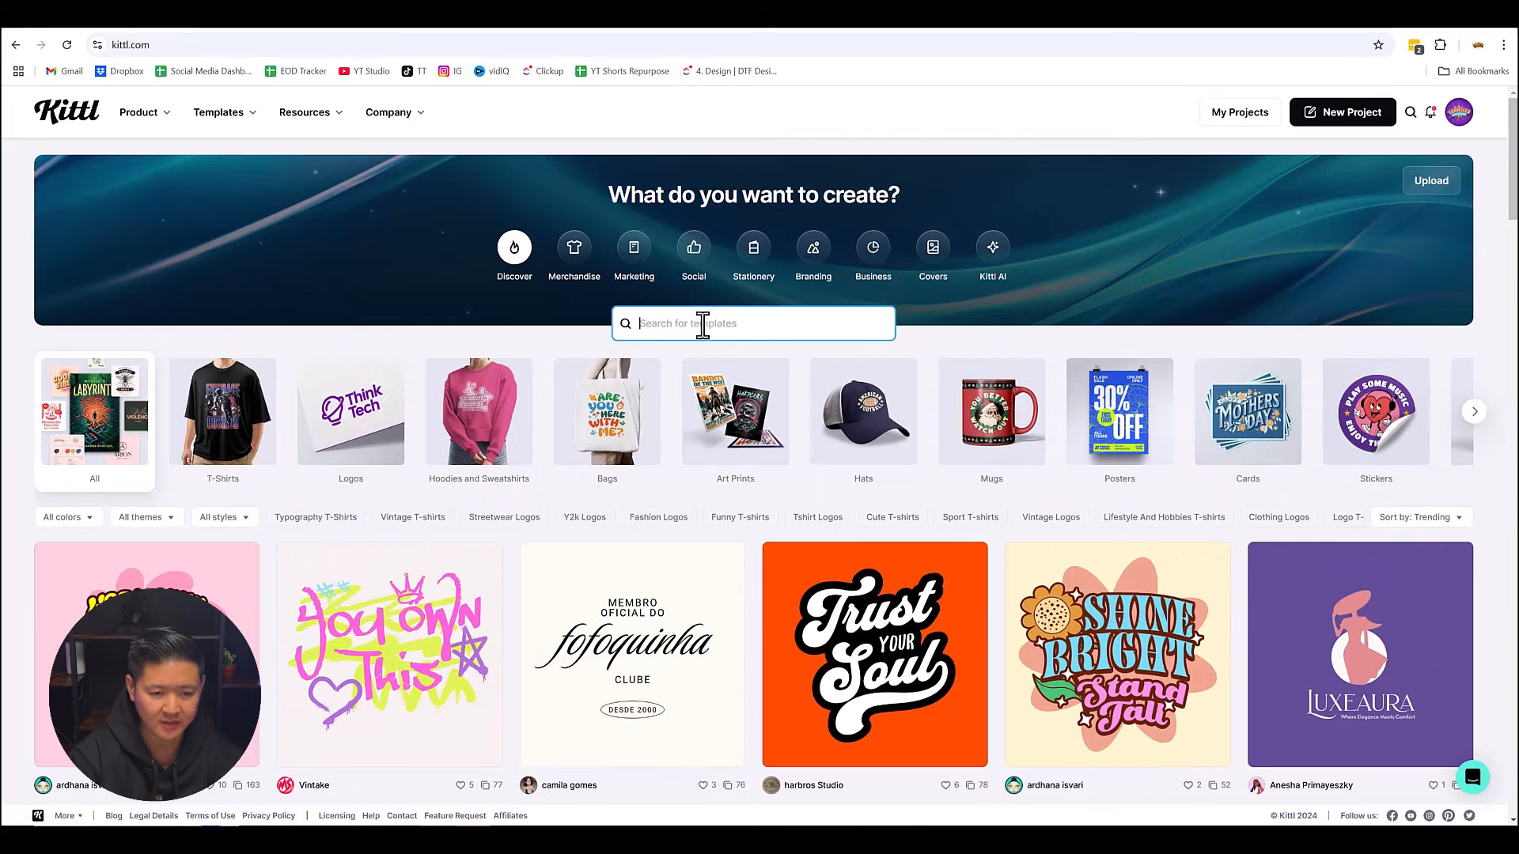
type("cup")
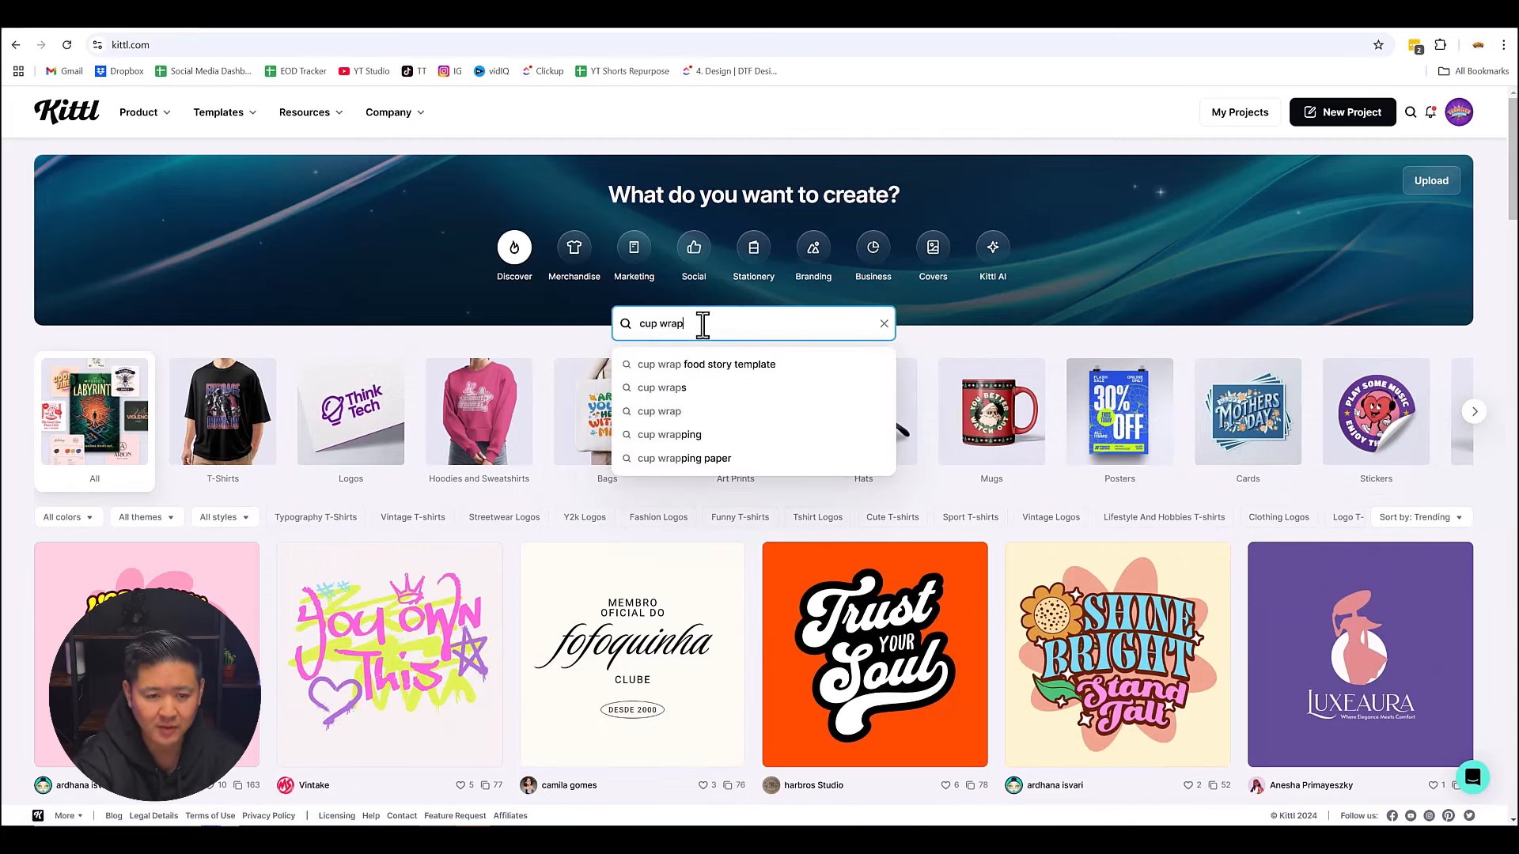
type(" wrap")
key("Return")
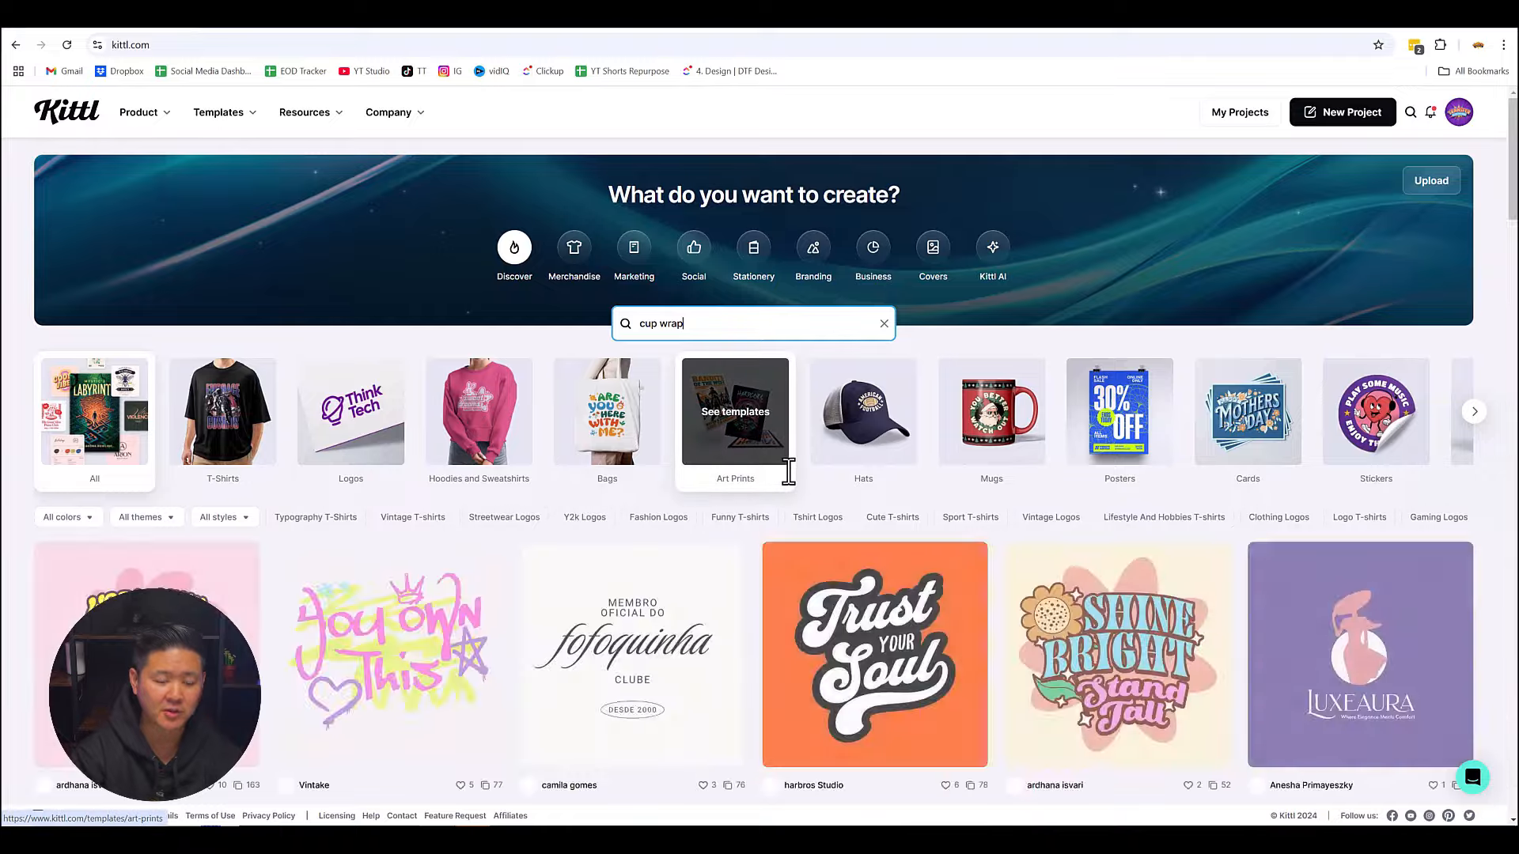
Browse the search results and open the Black coffee cat cup template in the editor.
scroll(1070, 441, "down", 5)
scroll(1071, 441, "down", 12)
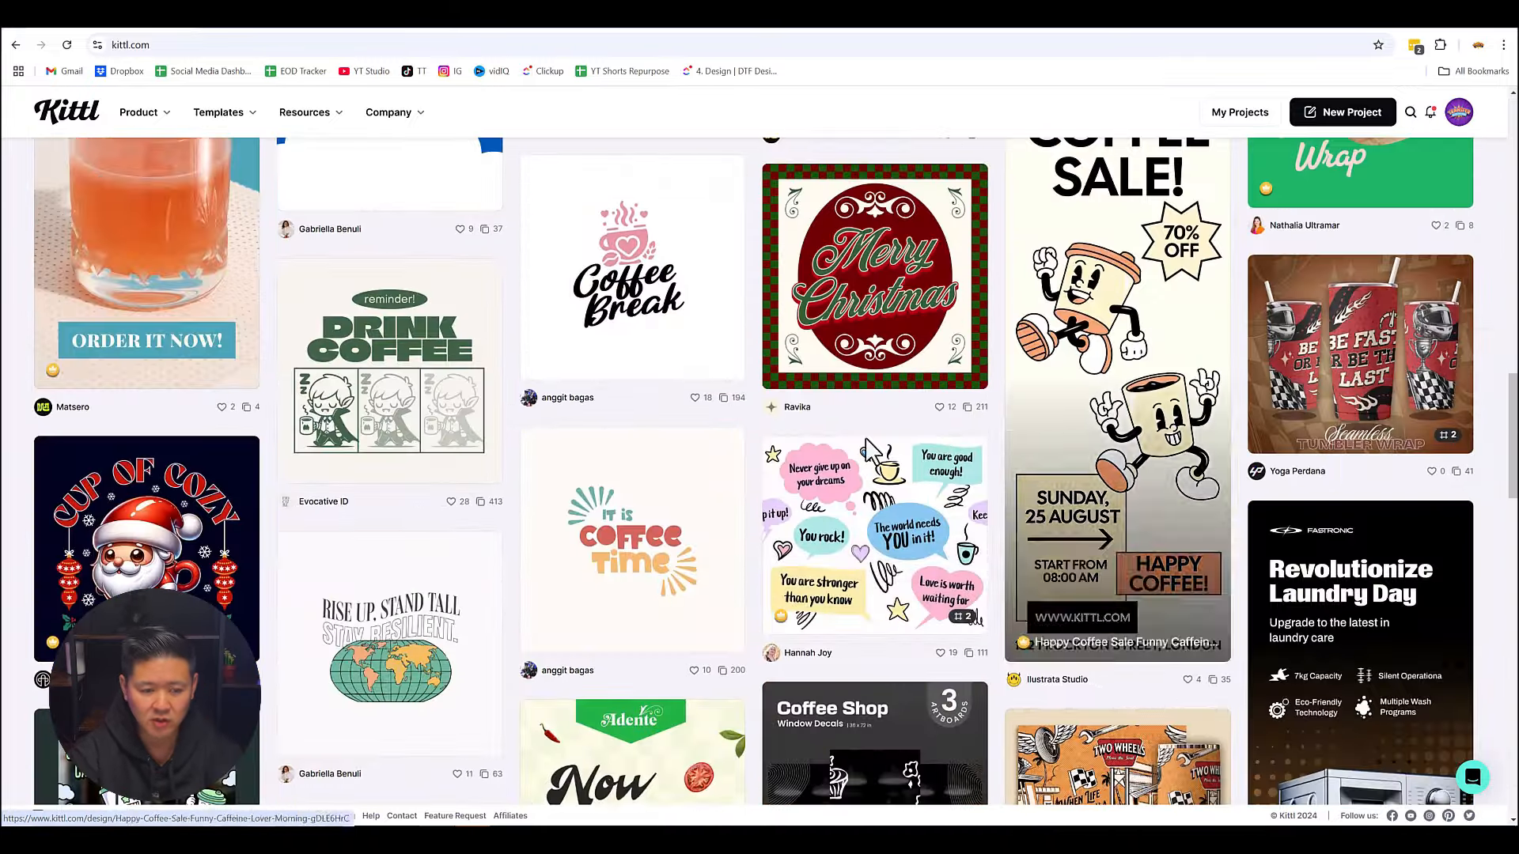
scroll(424, 509, "down", 12)
scroll(870, 506, "down", 12)
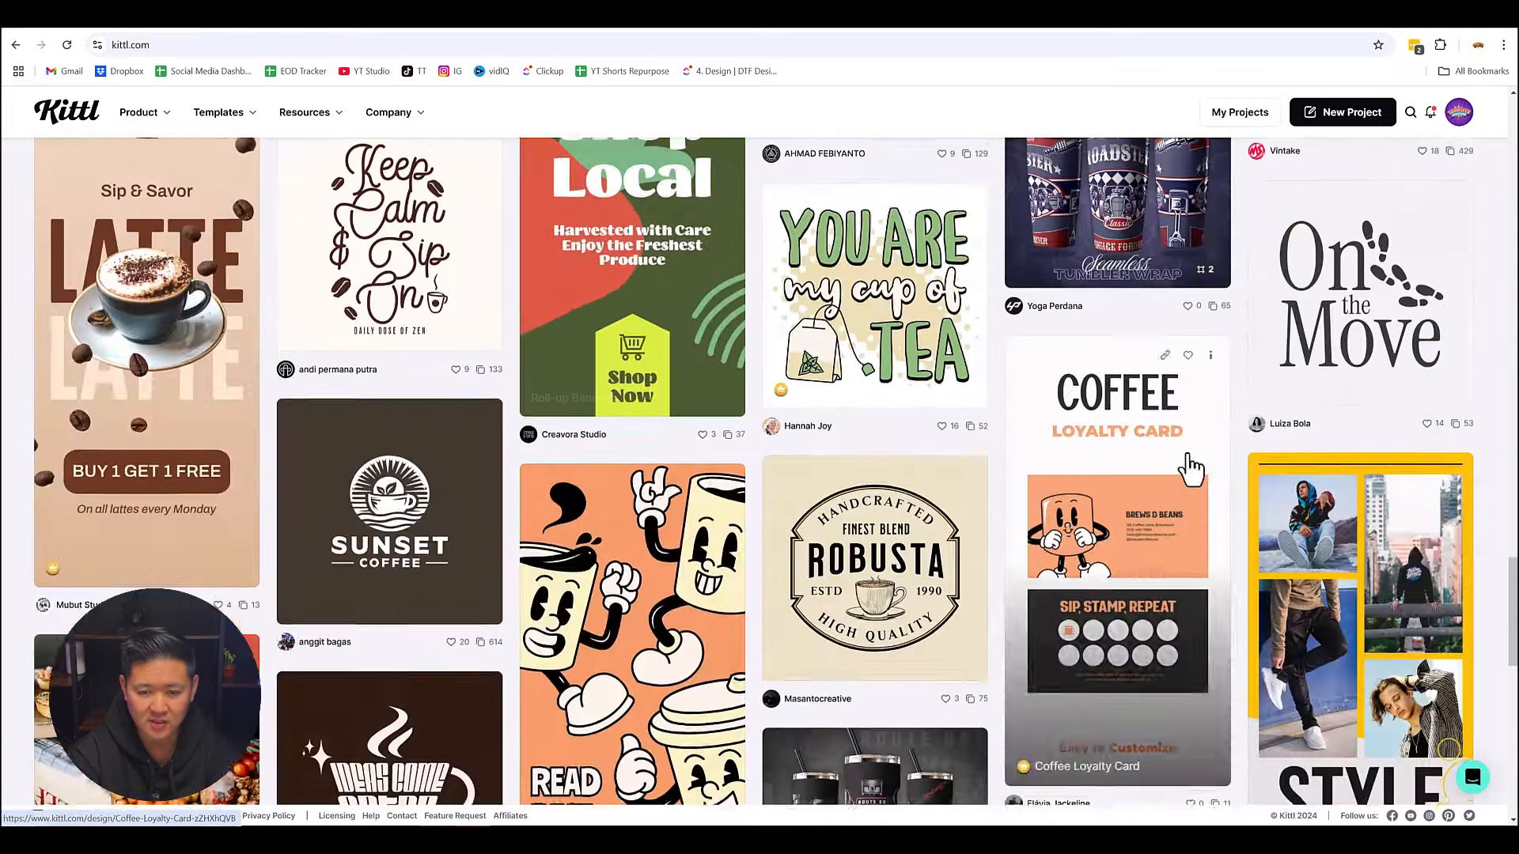
scroll(985, 526, "down", 15)
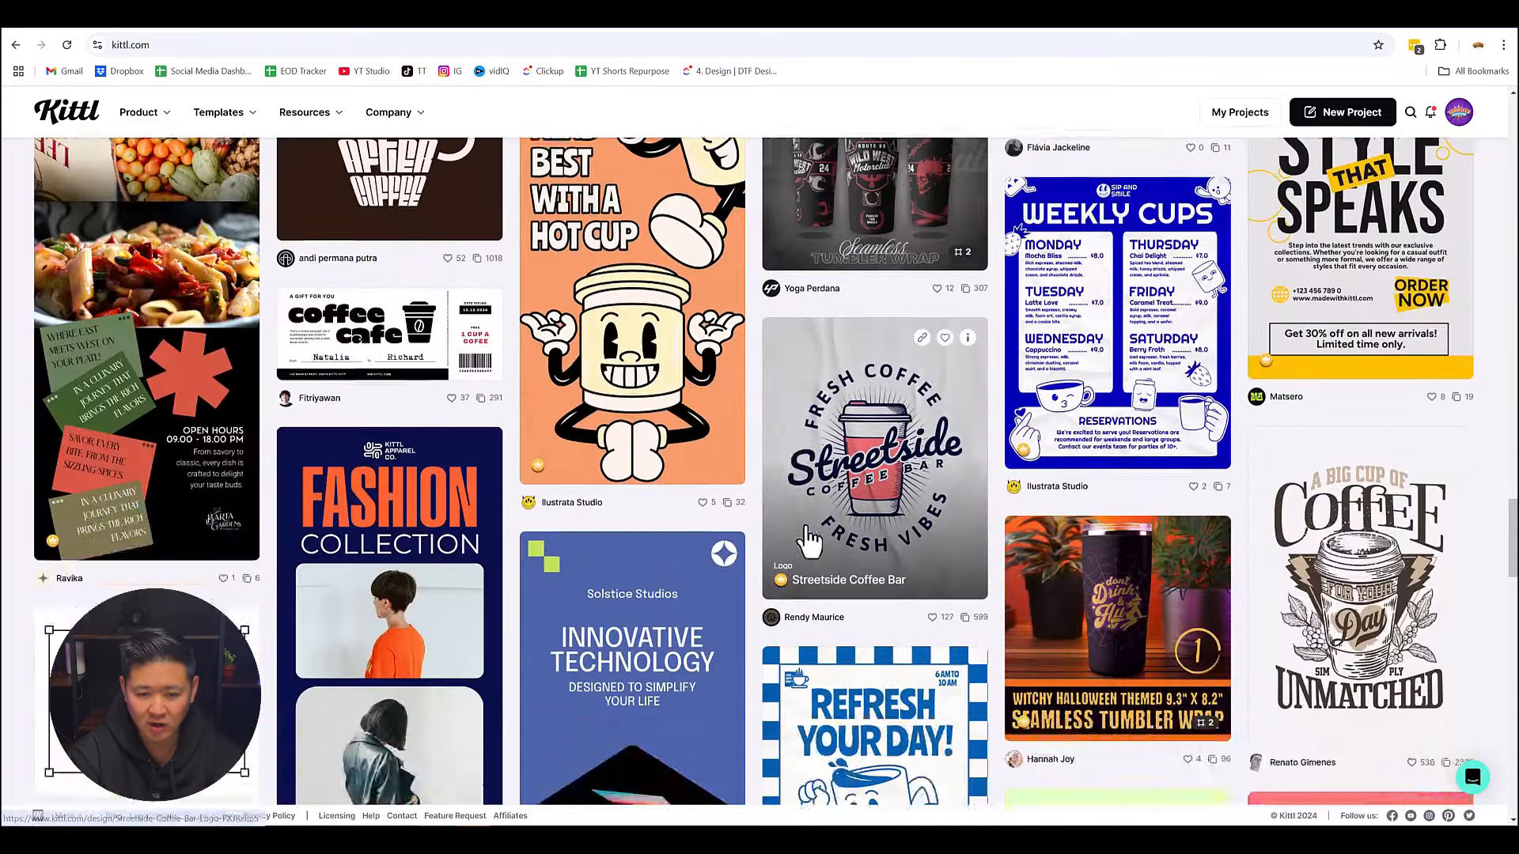
scroll(807, 459, "down", 15)
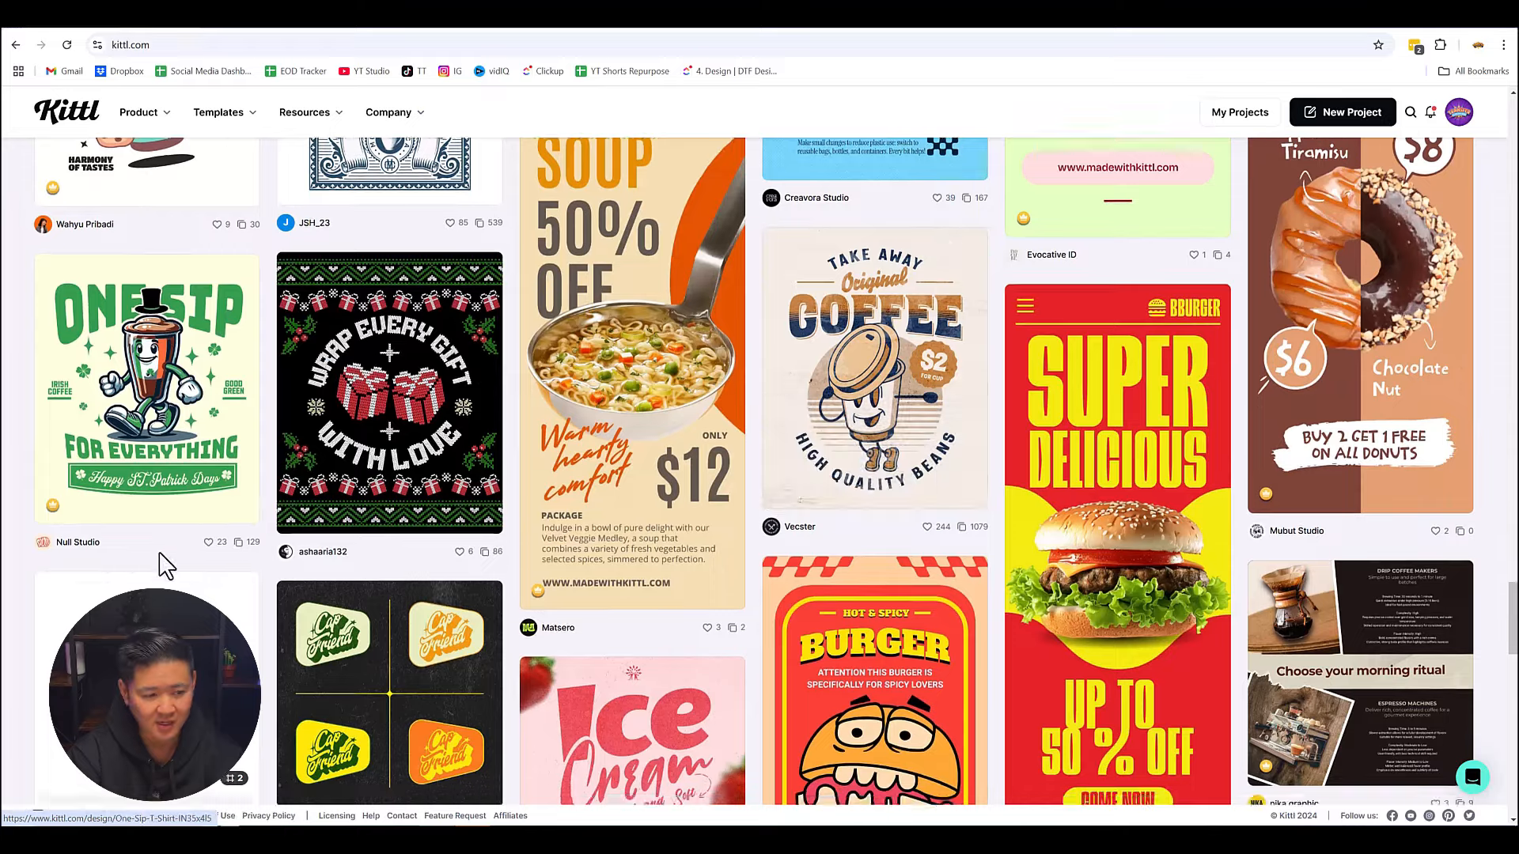
scroll(896, 528, "down", 20)
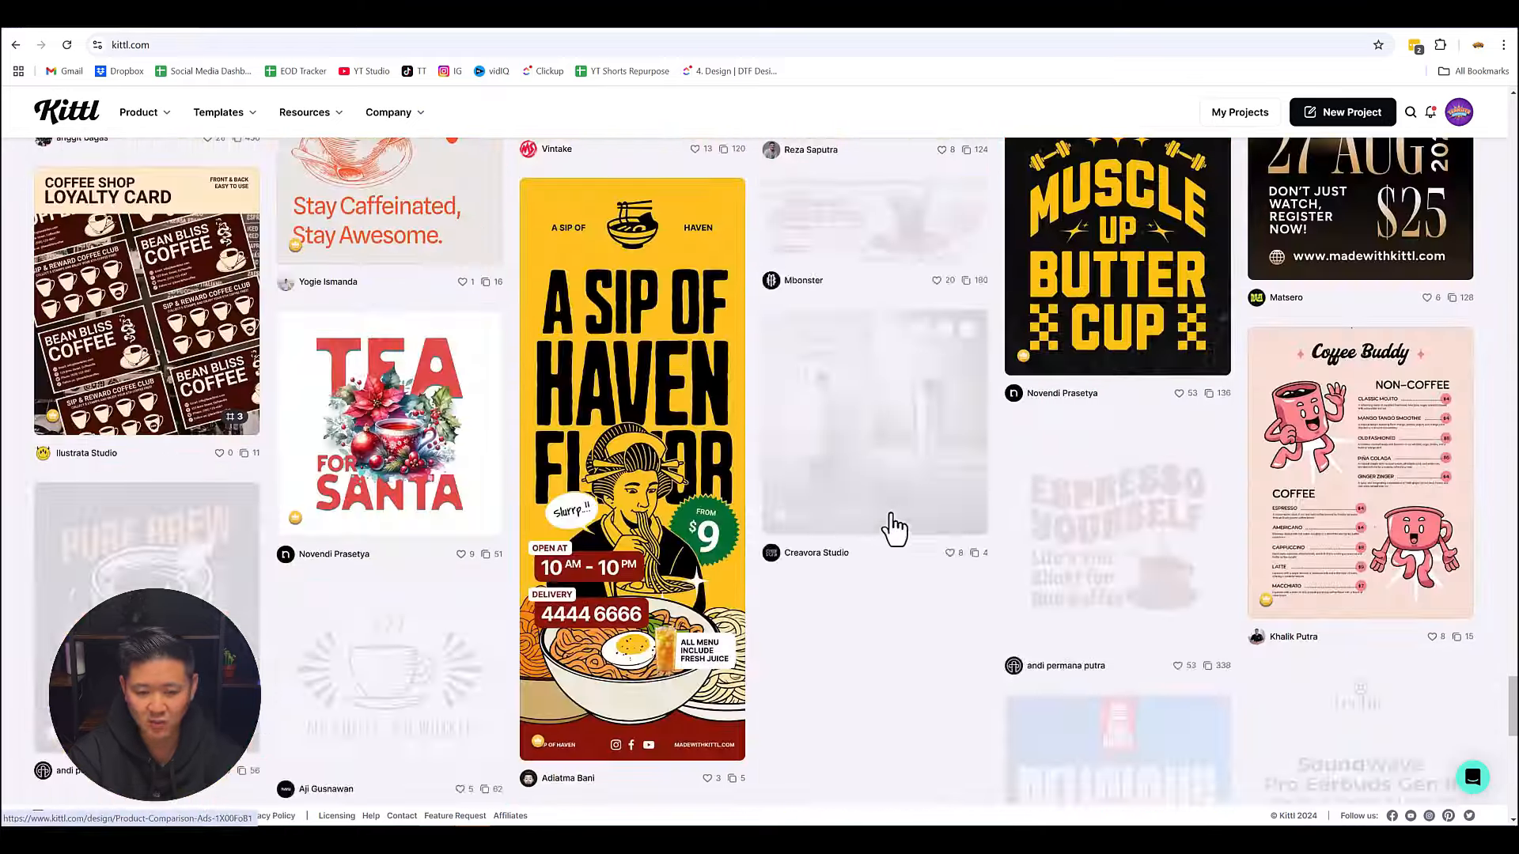
scroll(960, 538, "down", 20)
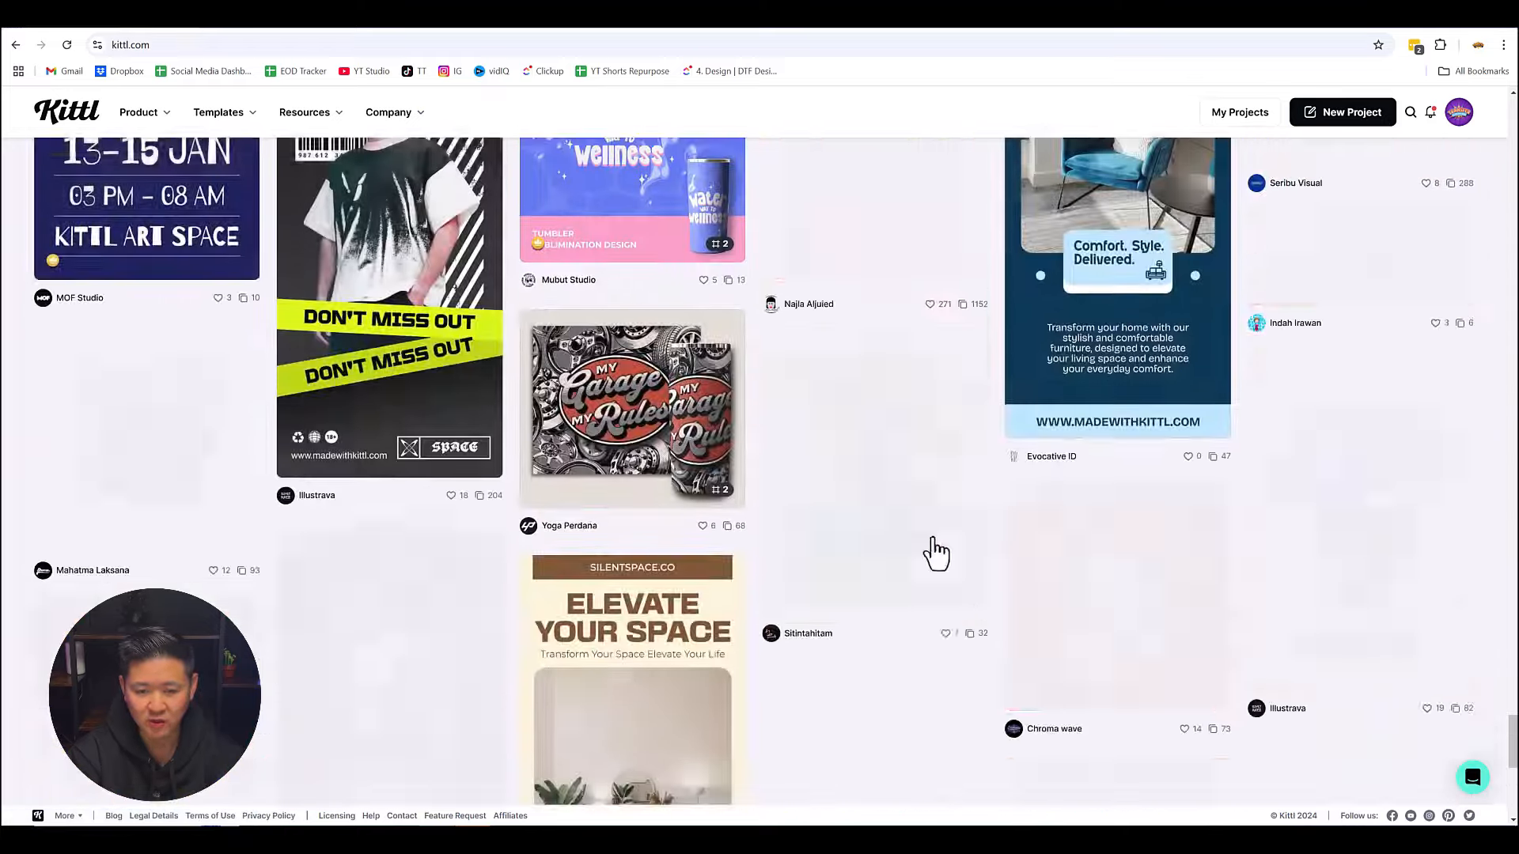
scroll(858, 573, "down", 20)
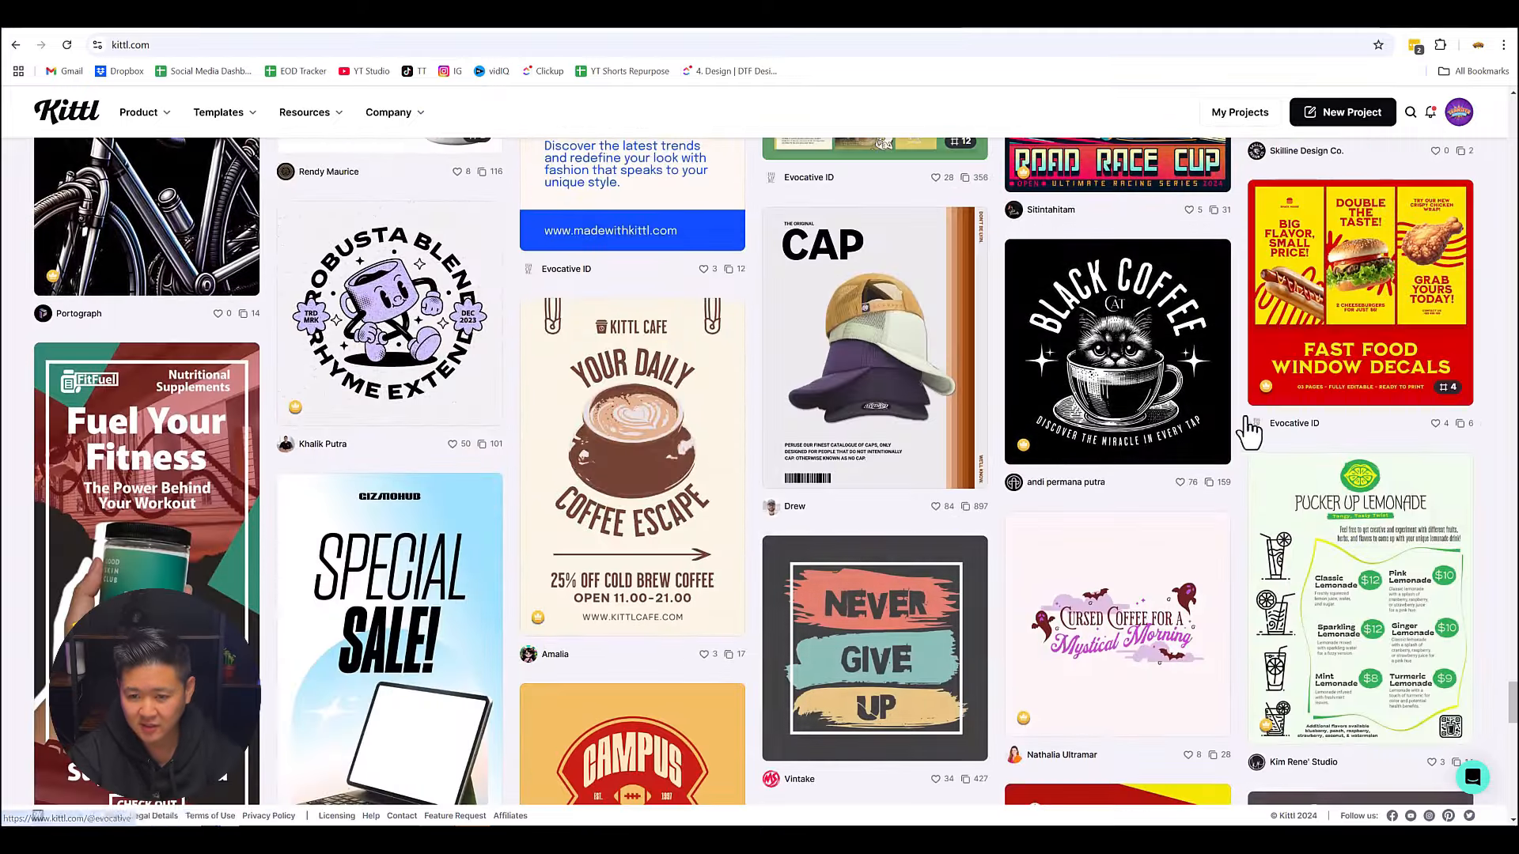
left_click(1128, 404)
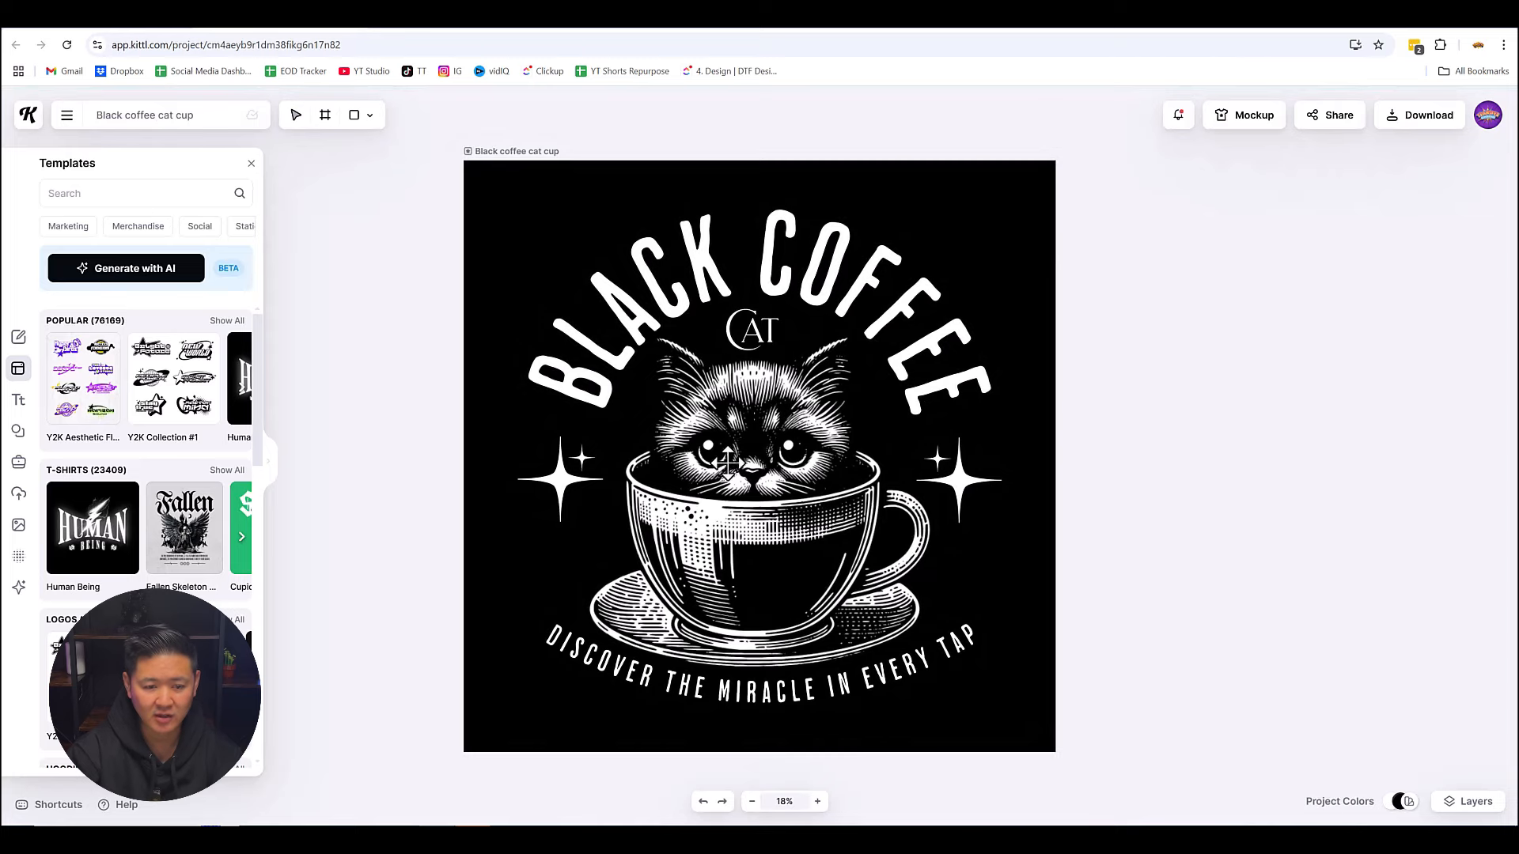
Replace the curved tagline below the cup with "ONLY THE POTENT STUFF" and deselect it.
left_click(777, 695)
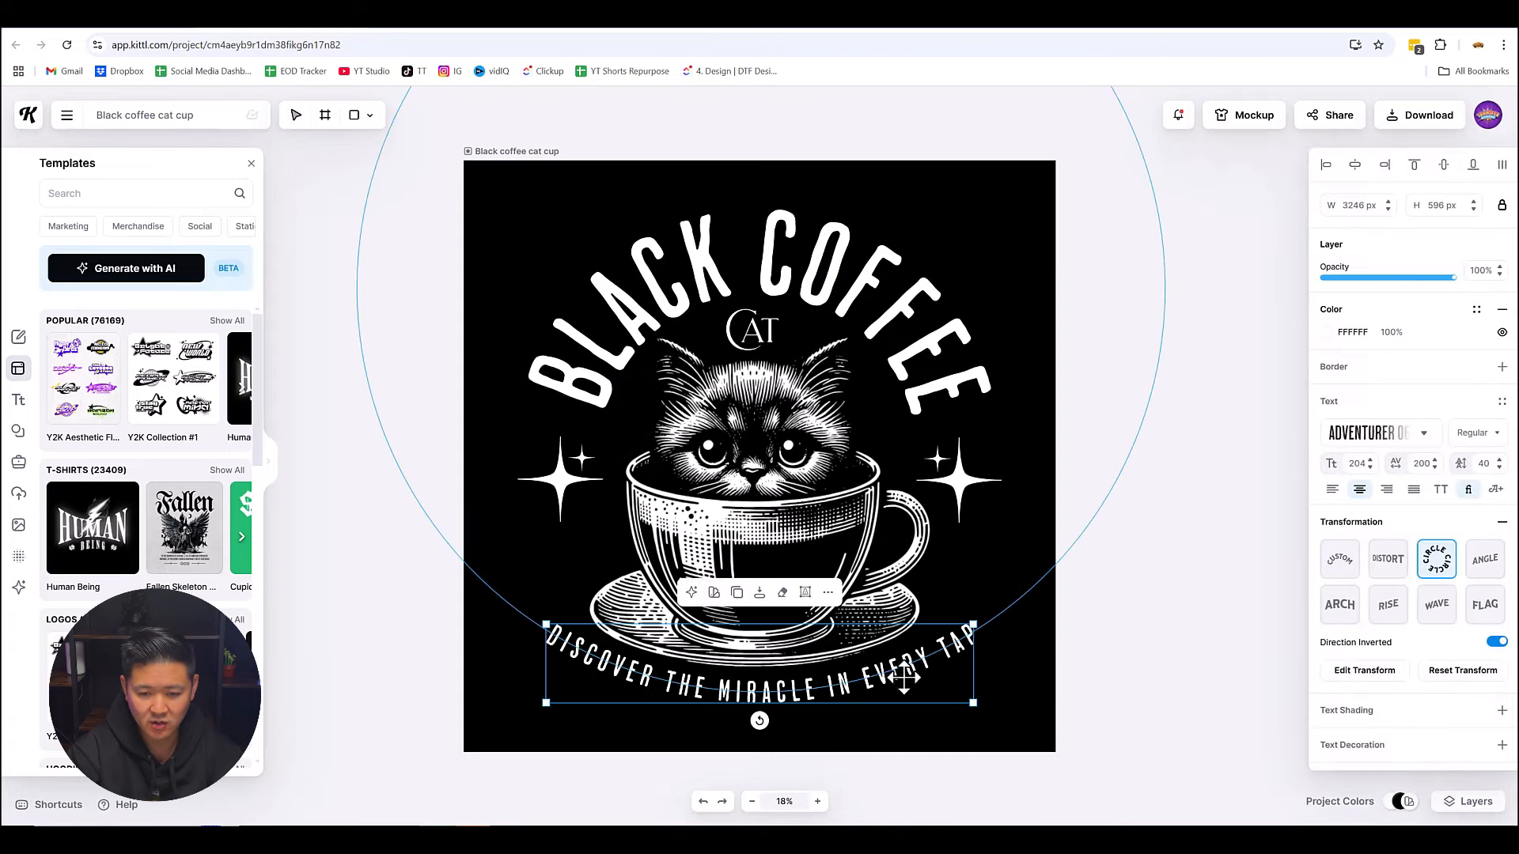
key("Escape")
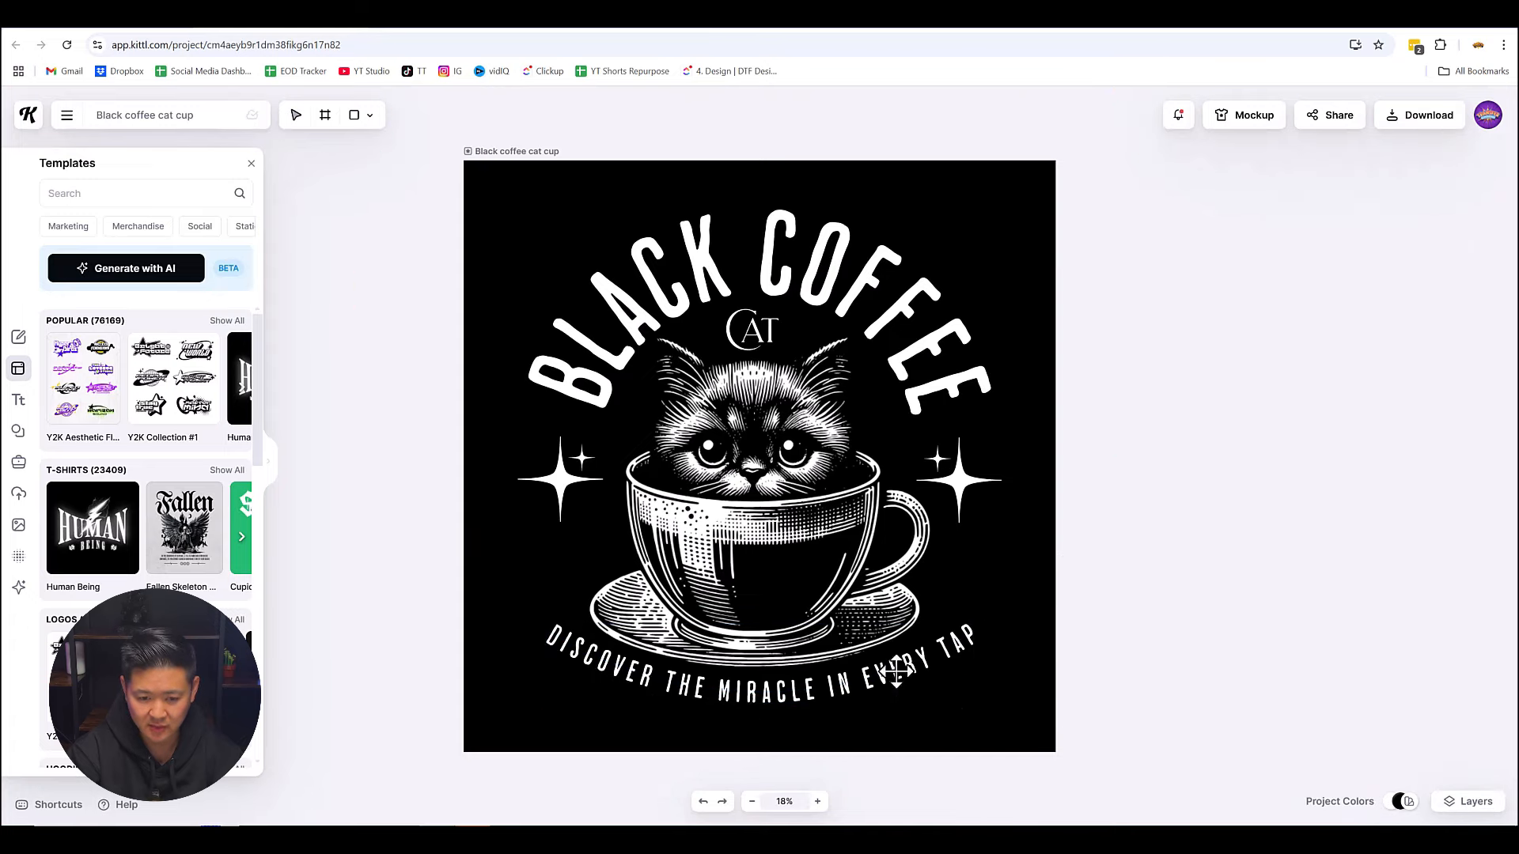
double_click(897, 670)
left_click_drag(892, 669, 576, 652)
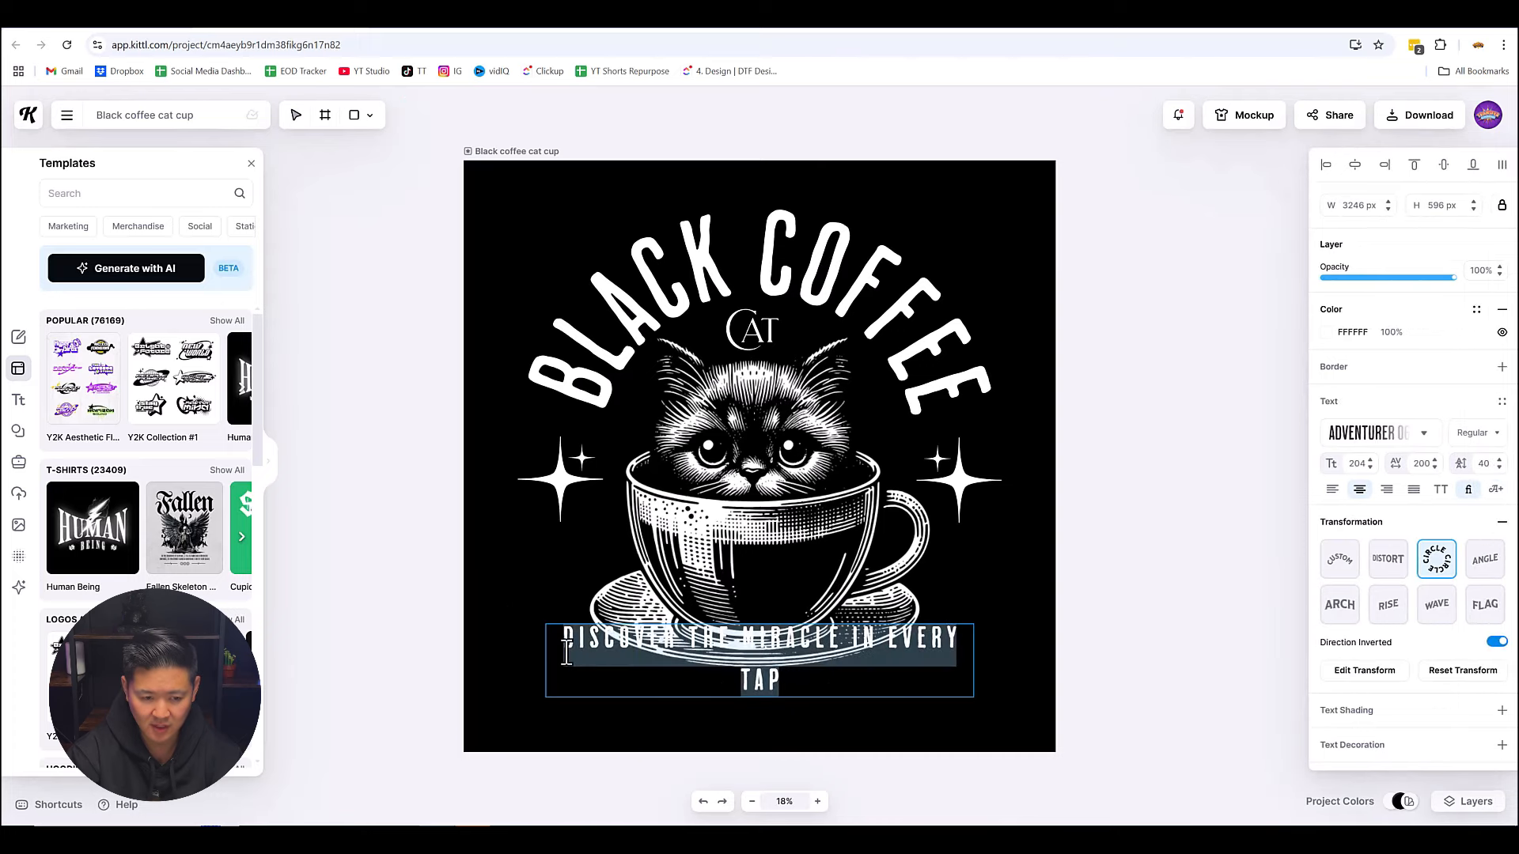
key("BackSpace")
type("ON")
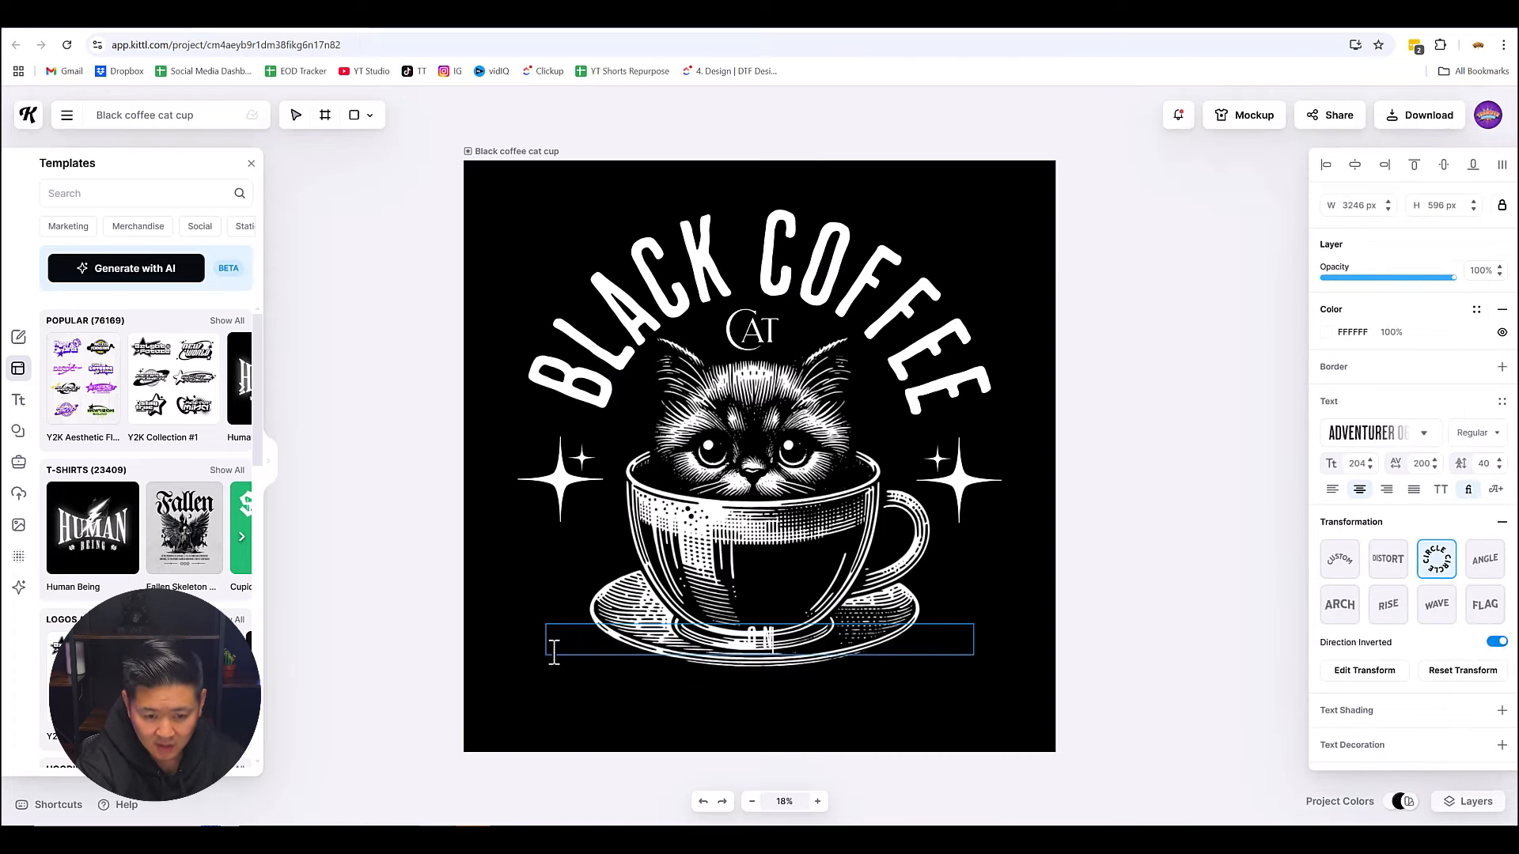
type("LY THE POTENT")
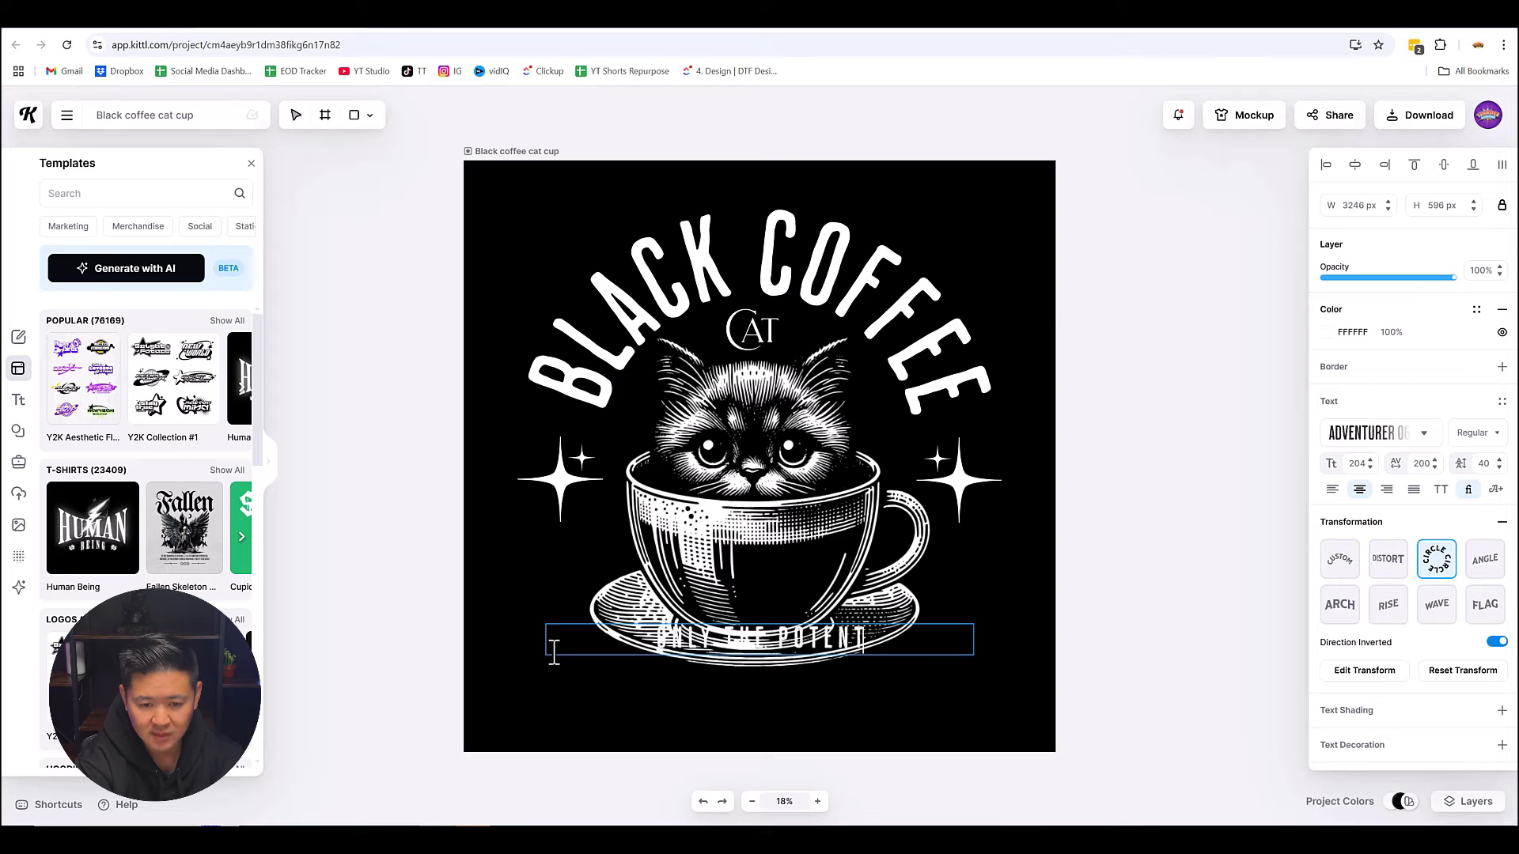
type(" STUFF")
key("Return")
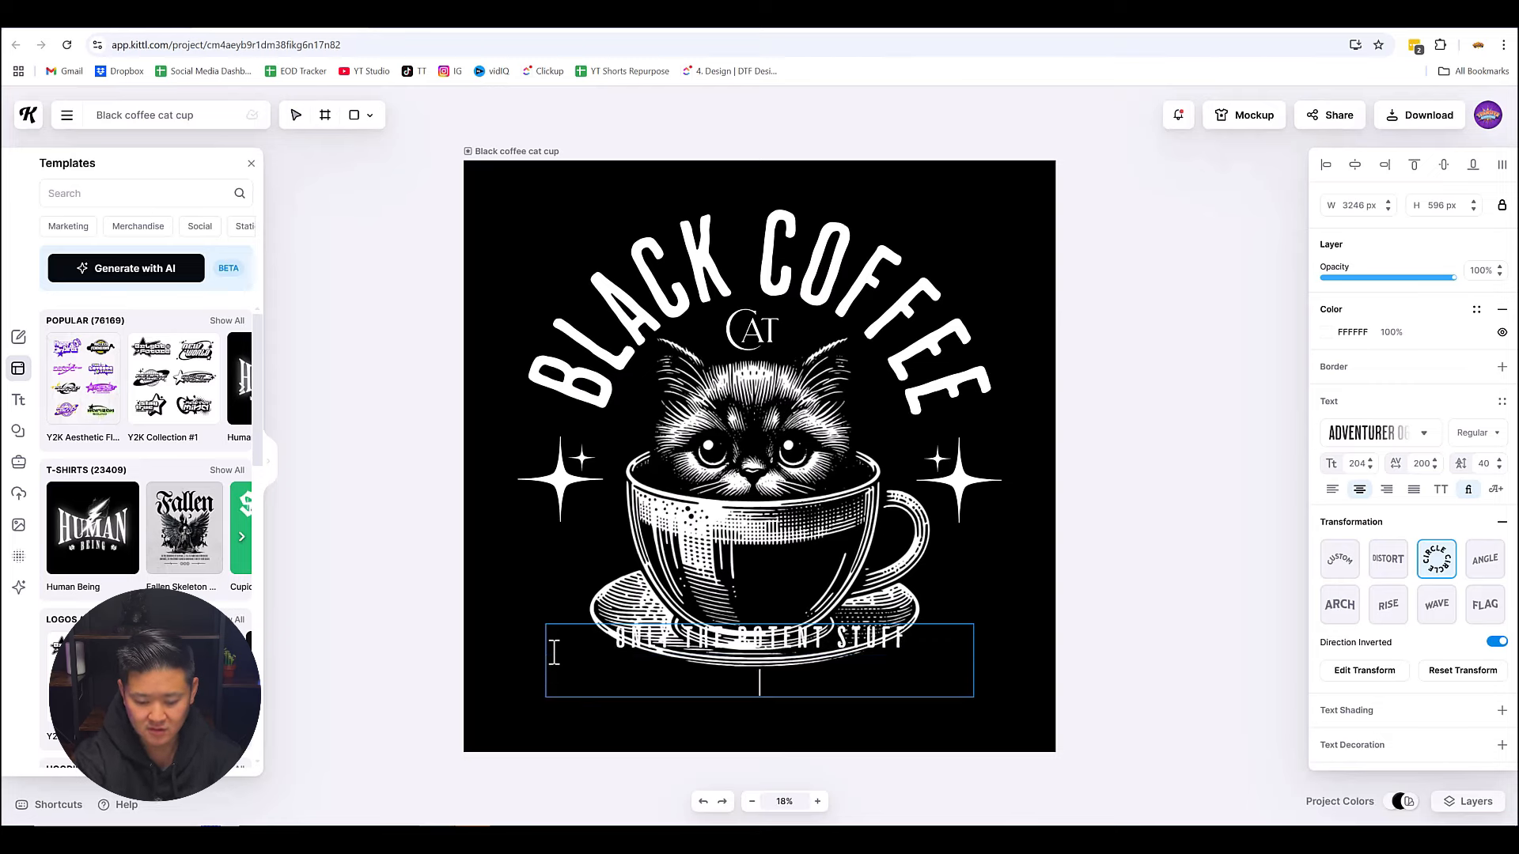
key("BackSpace")
key("Escape")
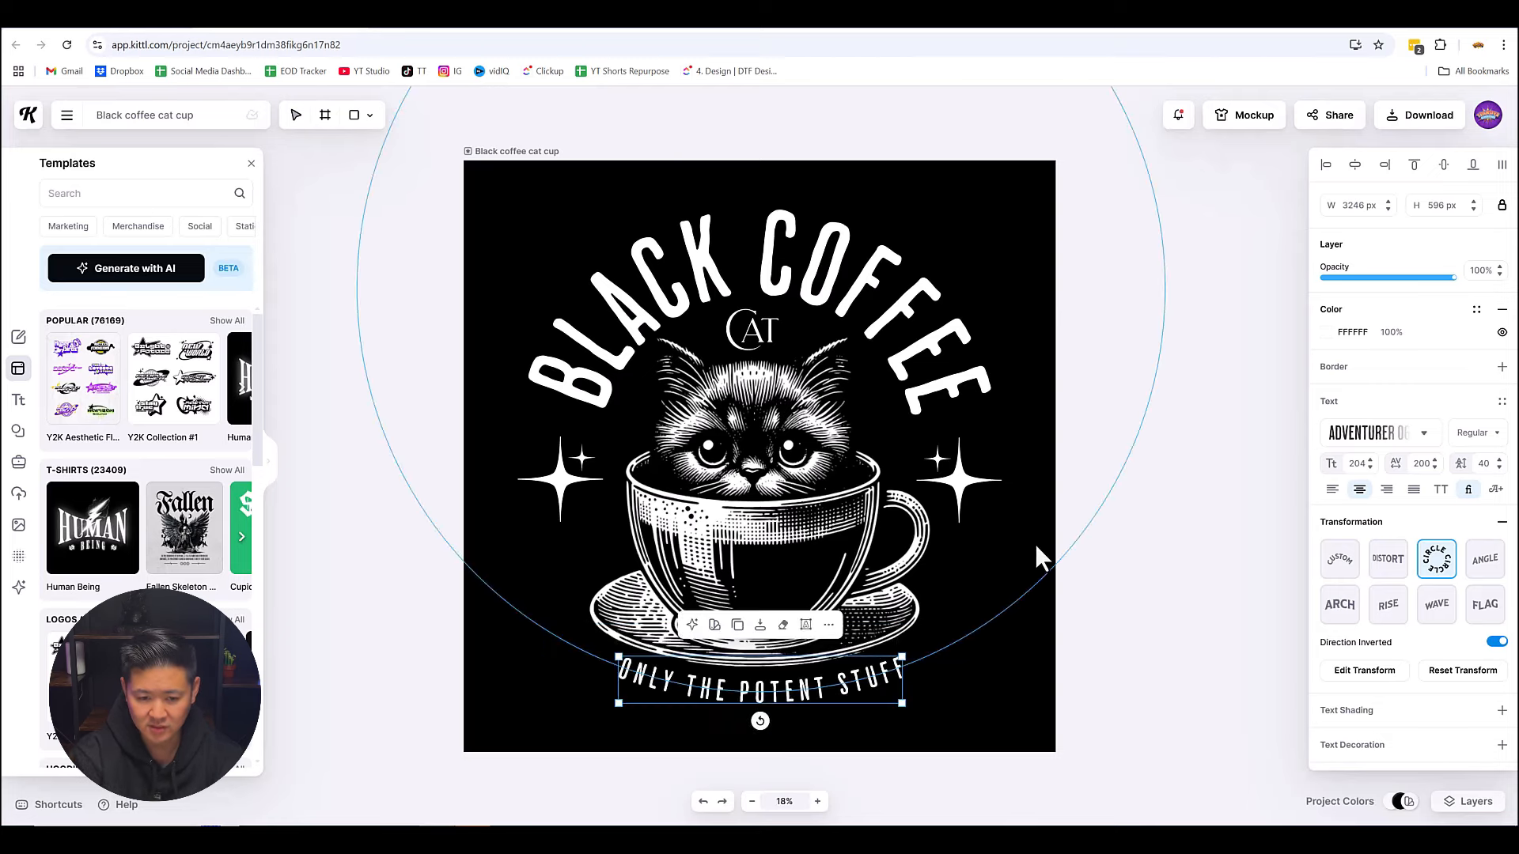
left_click(1164, 682)
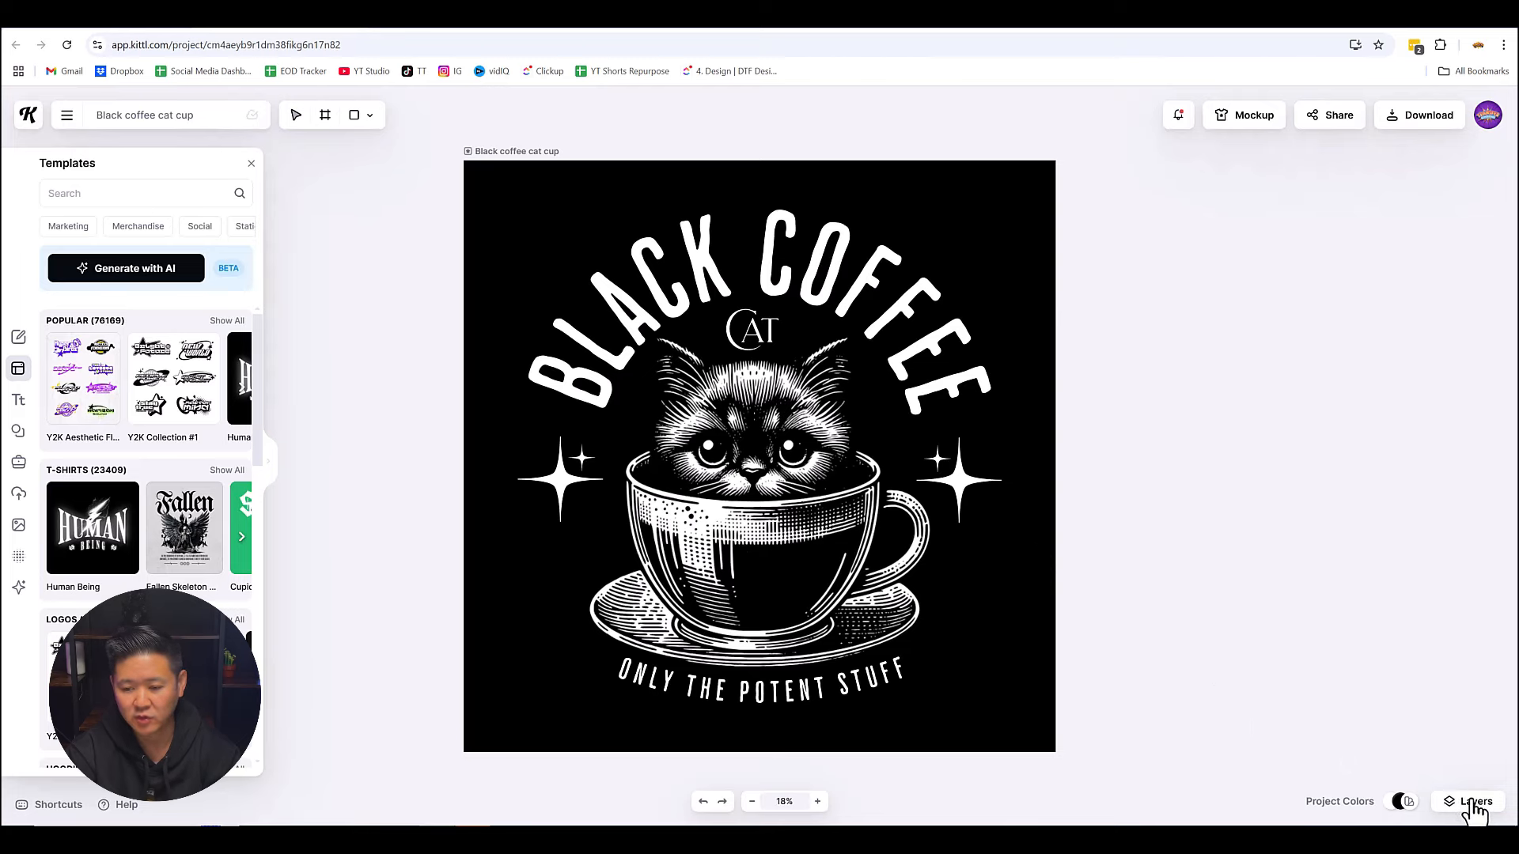
Expand the Black coffee cat cup artboard's layers and hide the Background layer.
left_click(1472, 803)
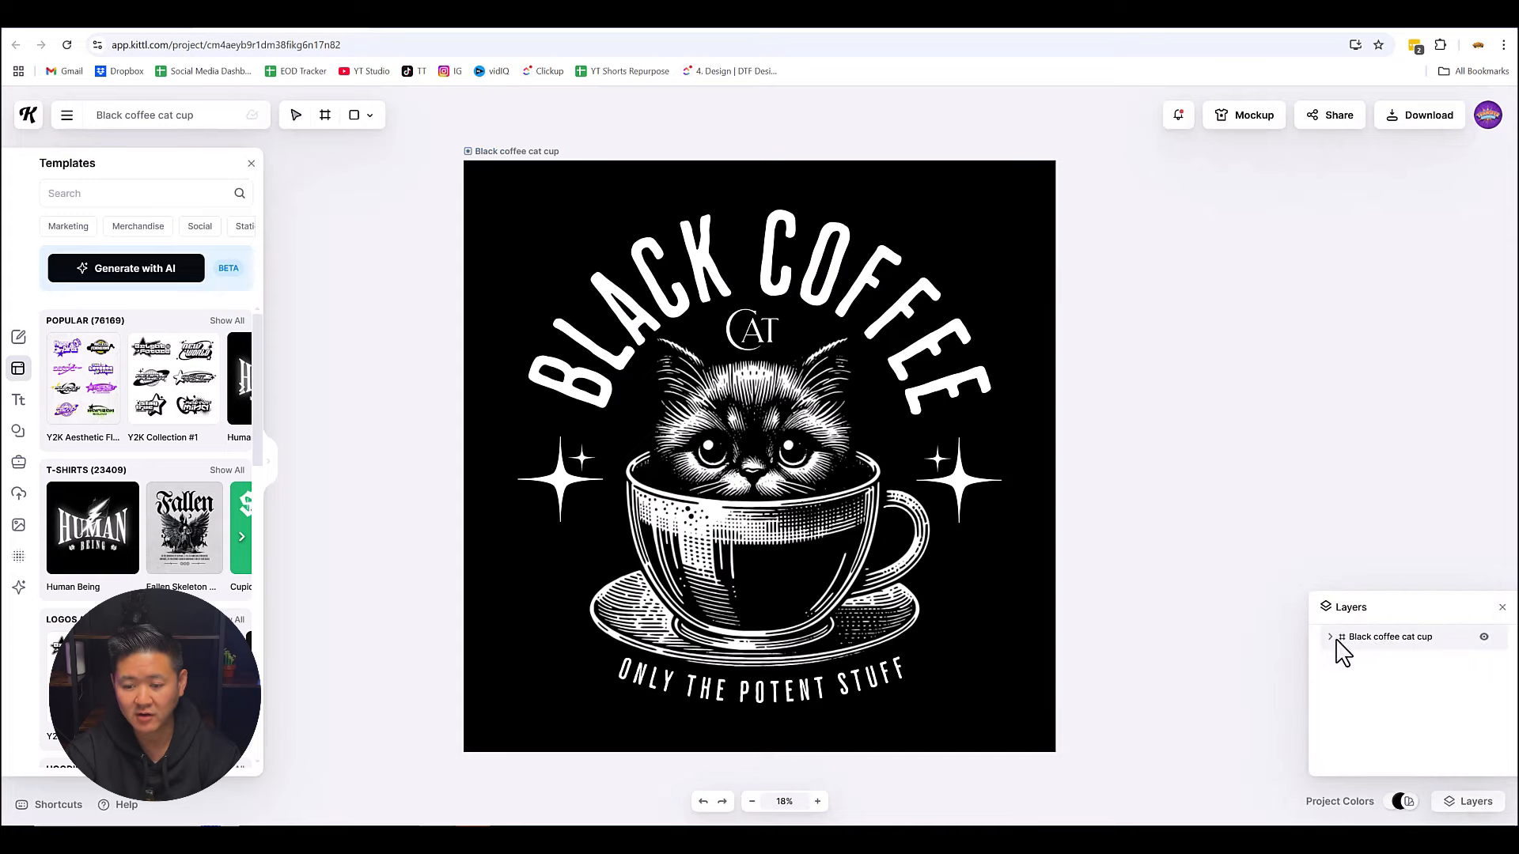
left_click(1329, 638)
scroll(1424, 712, "down", 2)
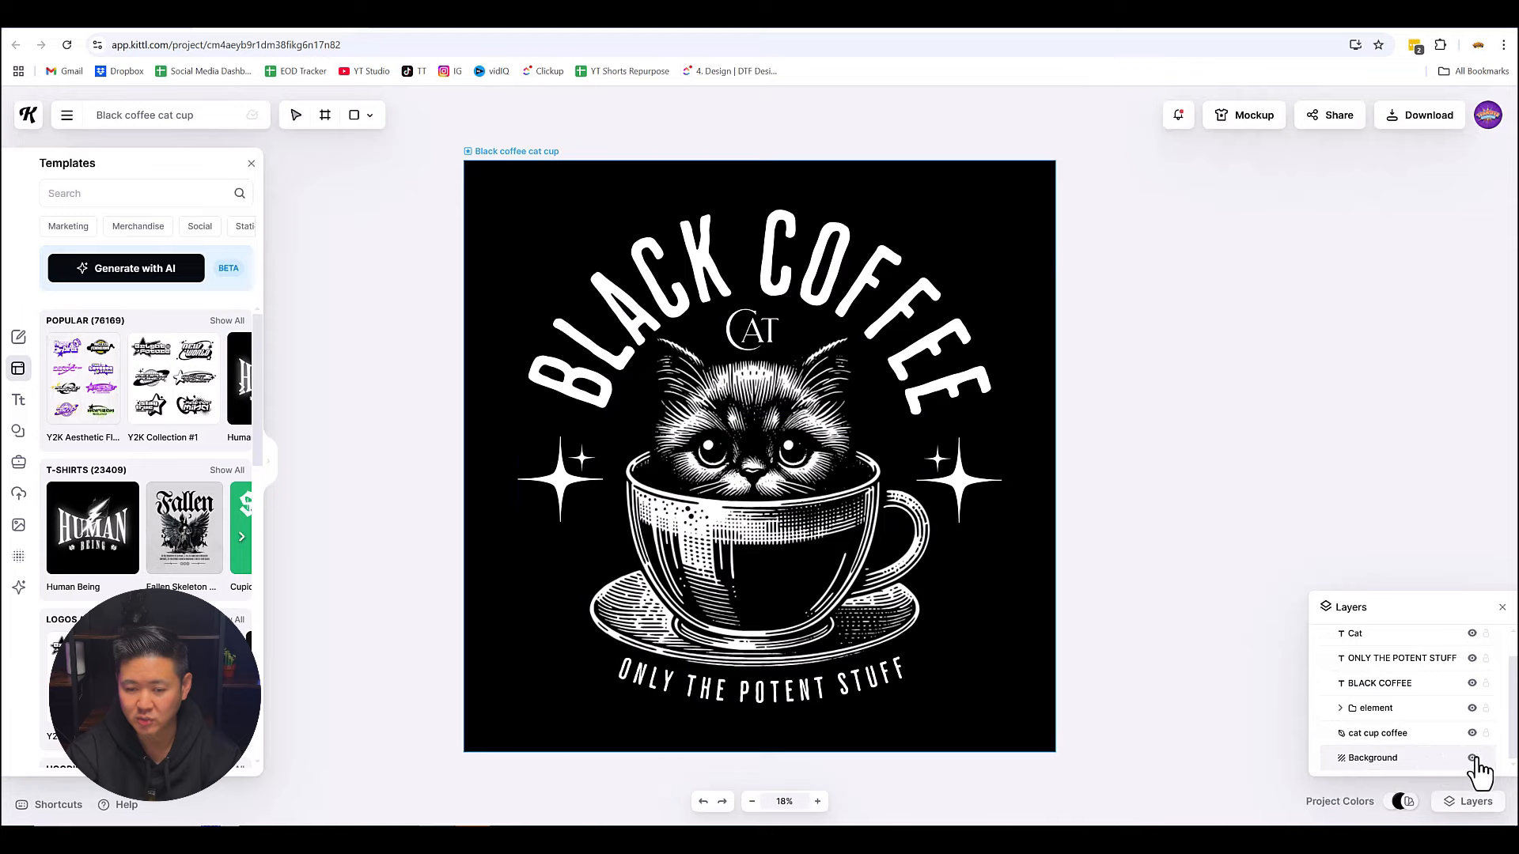
left_click(1472, 758)
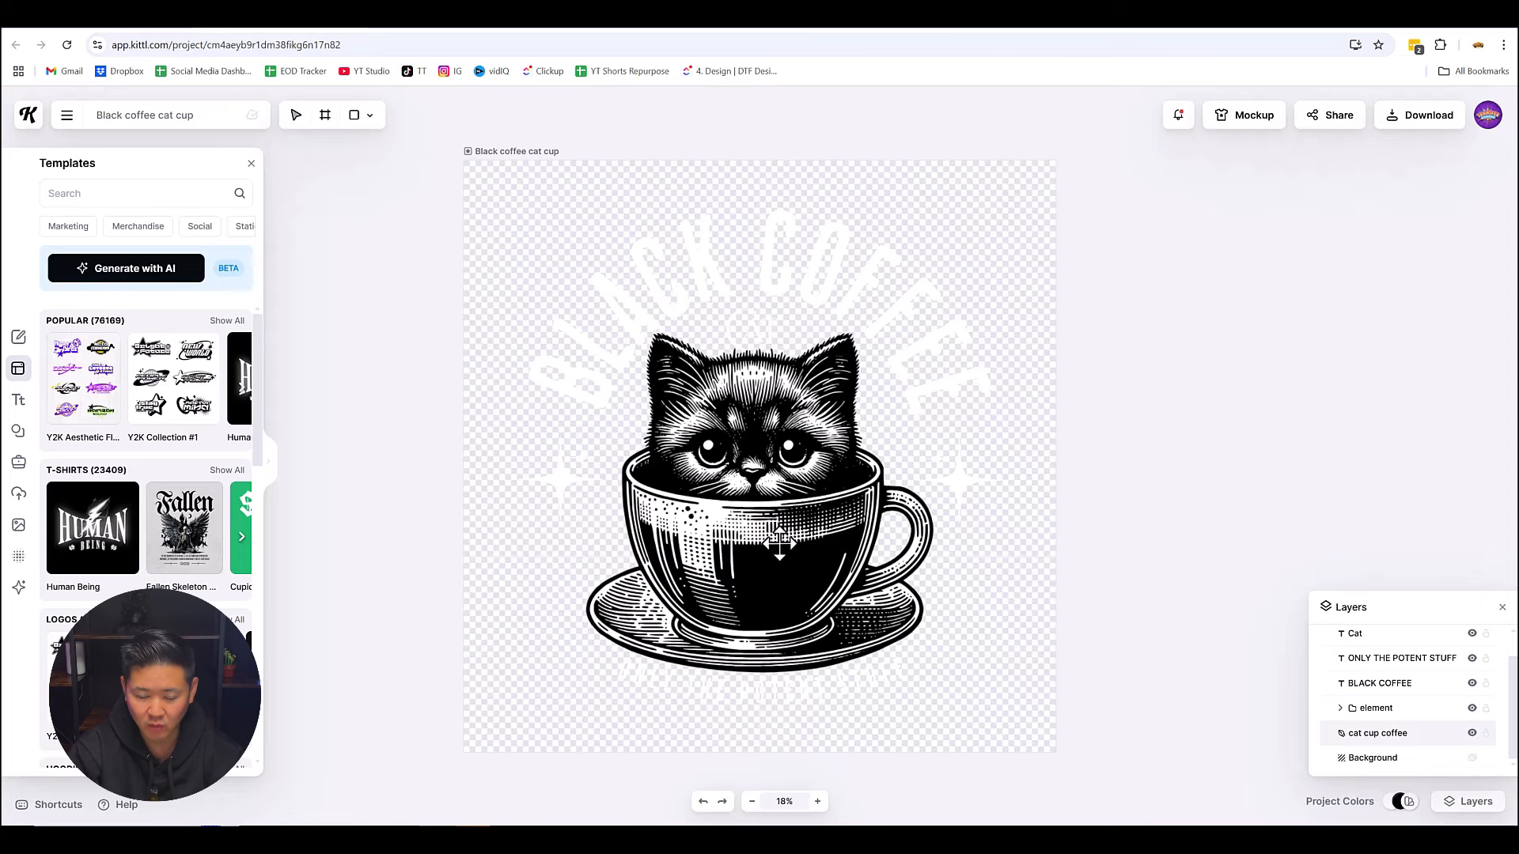
Hide and restore the black colour of the cat cup illustration to compare the artwork with and without it.
left_click(788, 529)
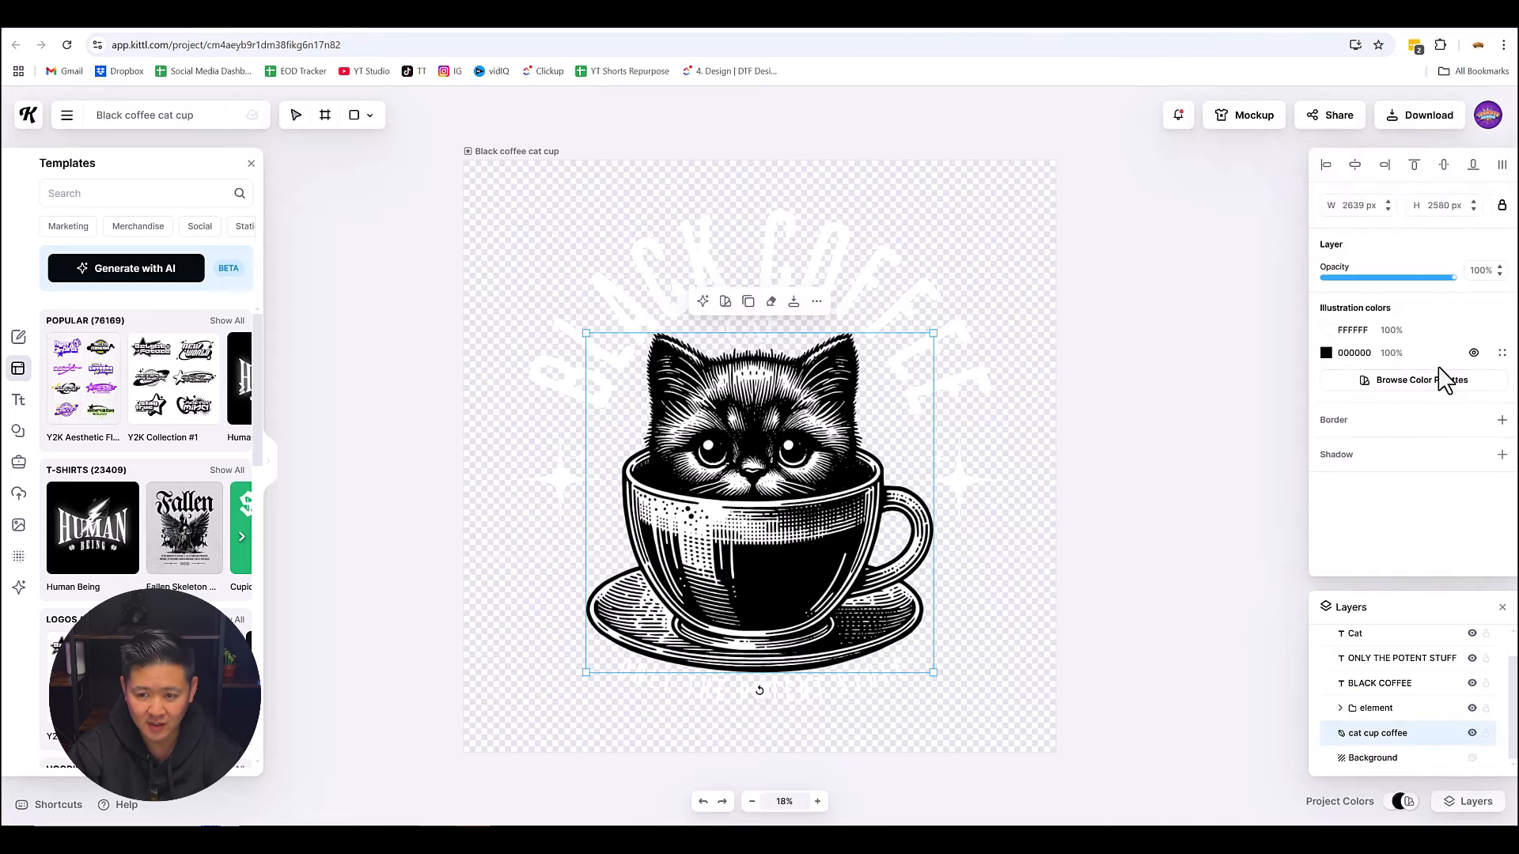
left_click(1476, 356)
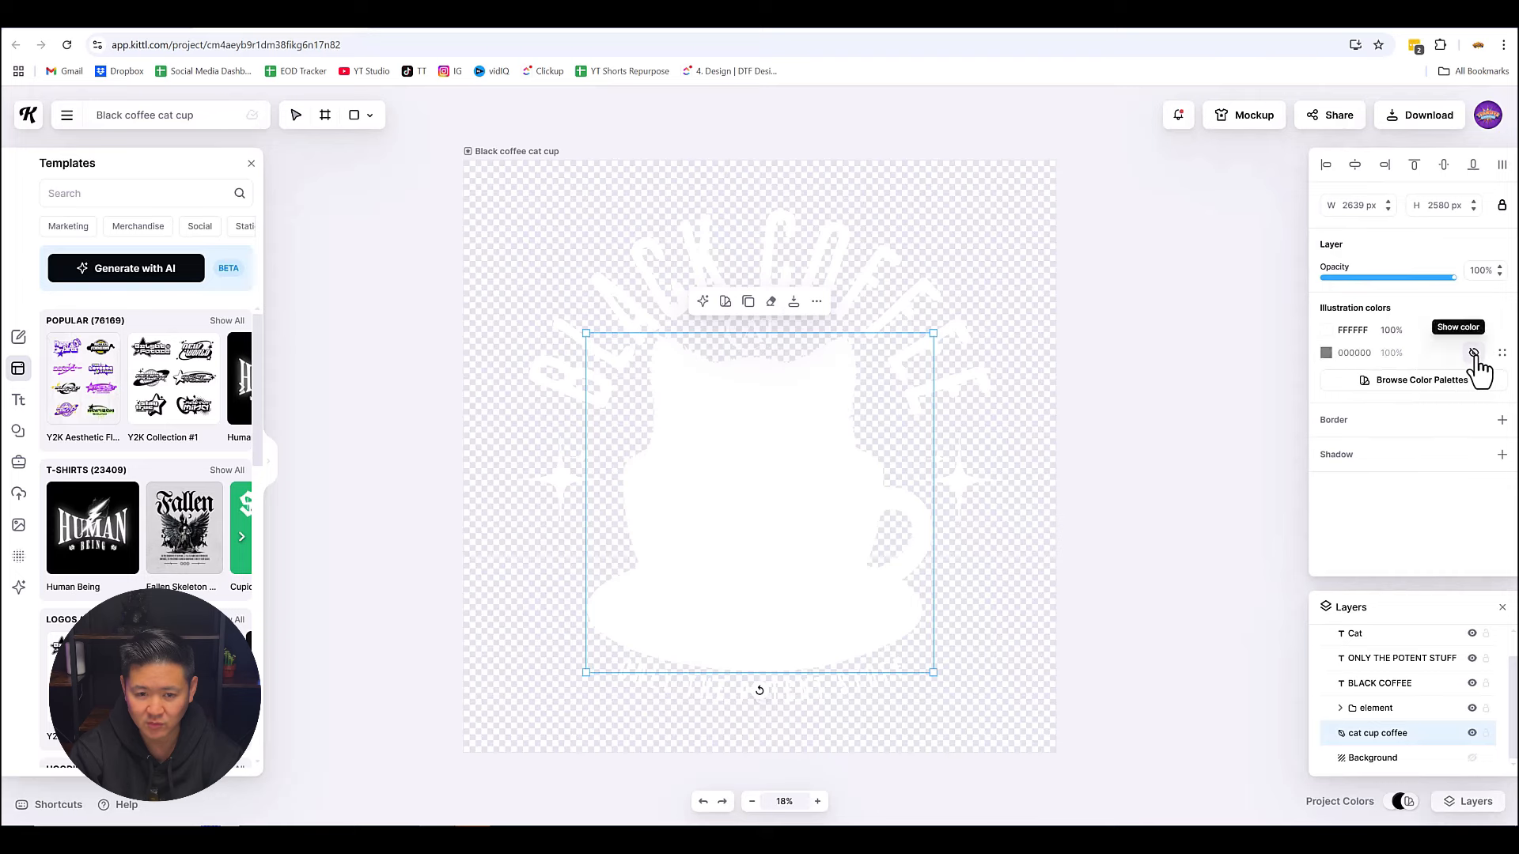
left_click(1476, 356)
left_click(1474, 354)
left_click(1474, 353)
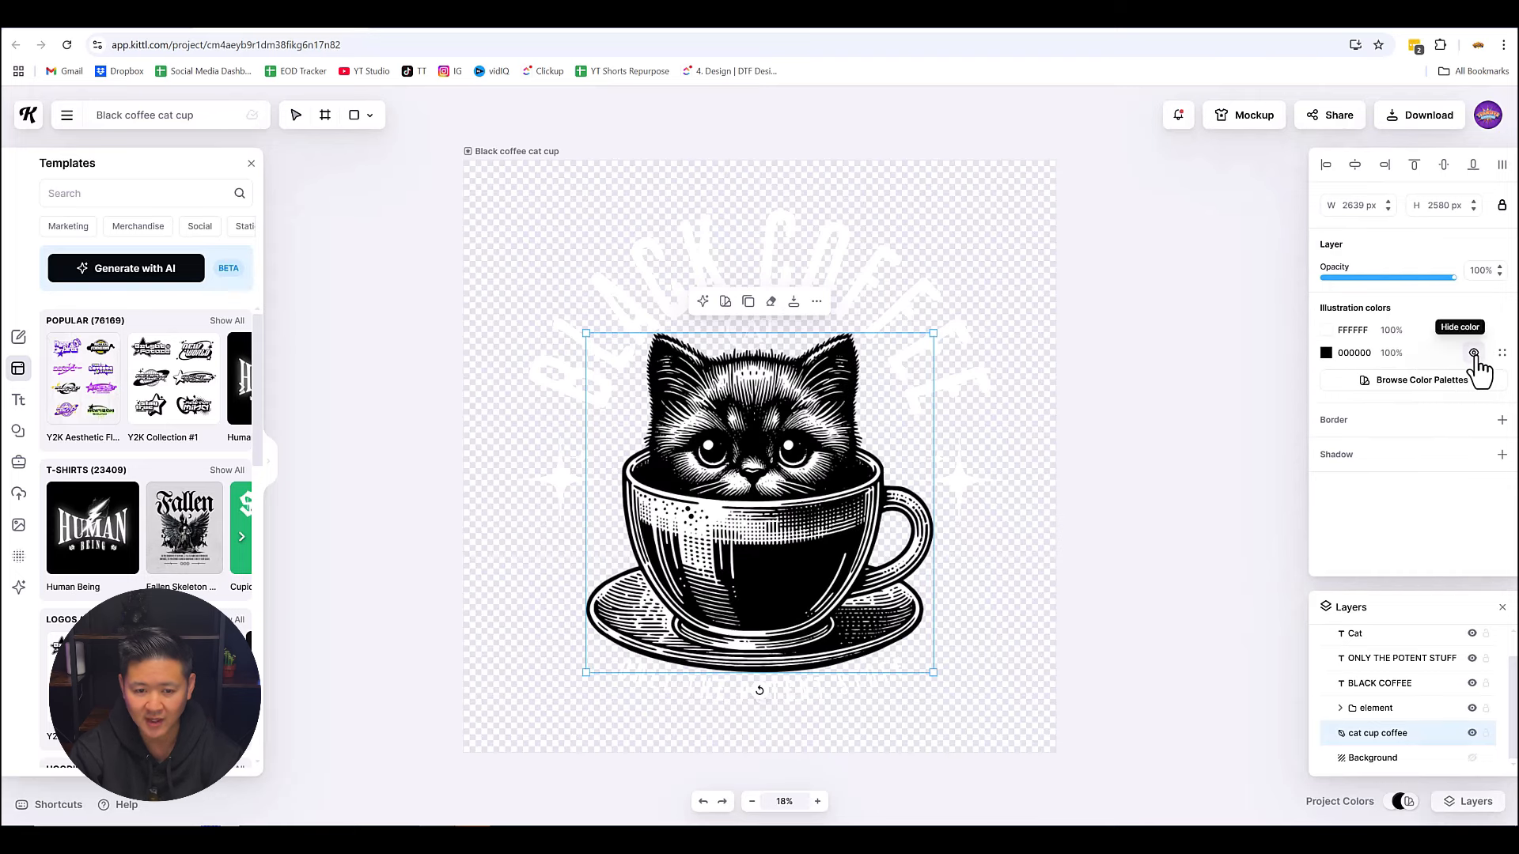
left_click(1474, 354)
left_click(1474, 354)
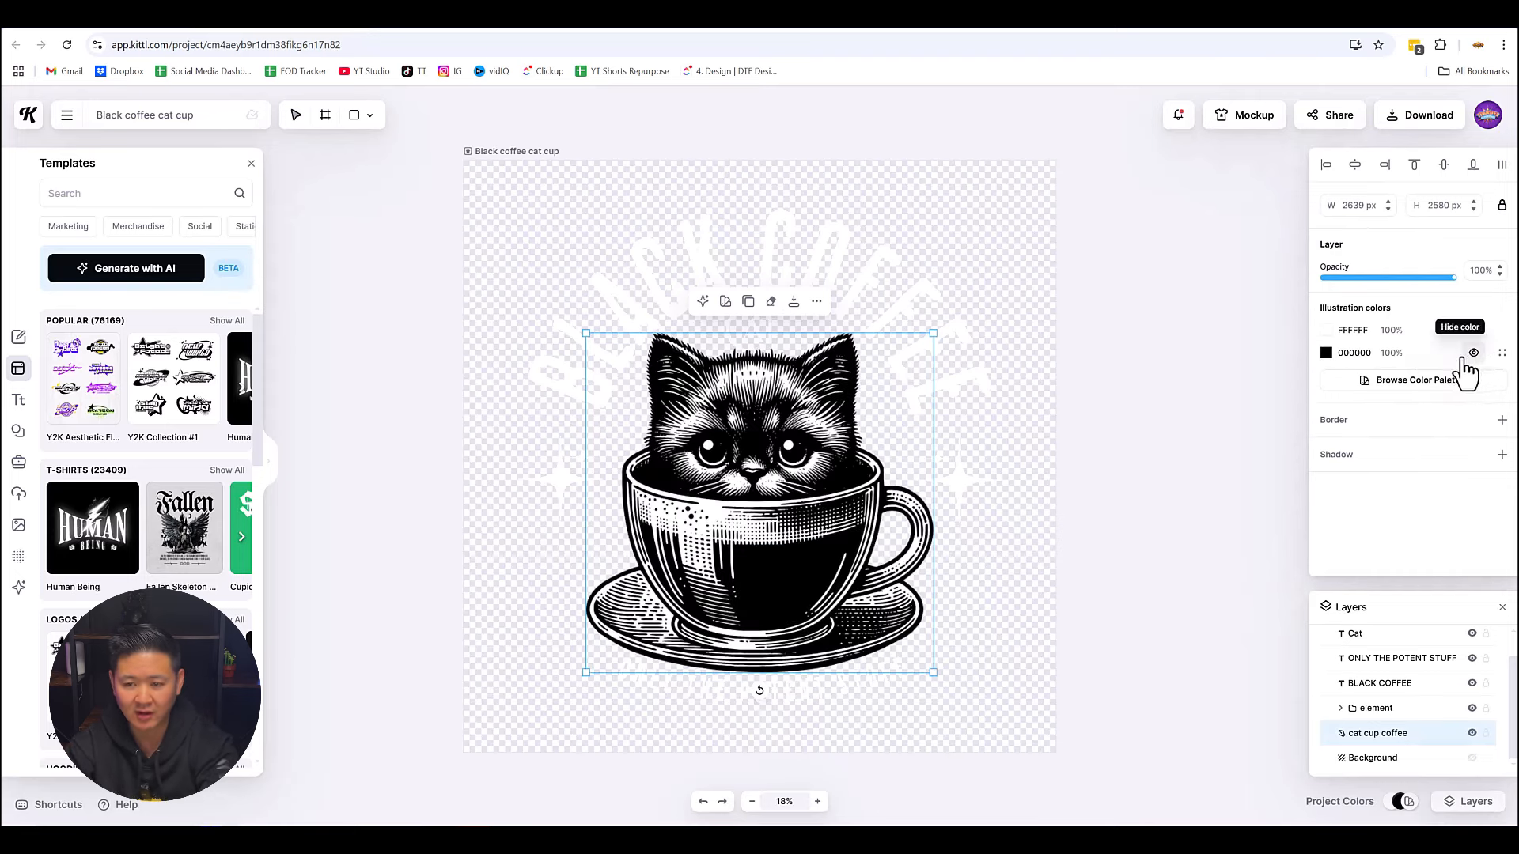
Try recolouring the cat cup illustration's black areas to 994848, and undo the colour change.
left_click(1327, 354)
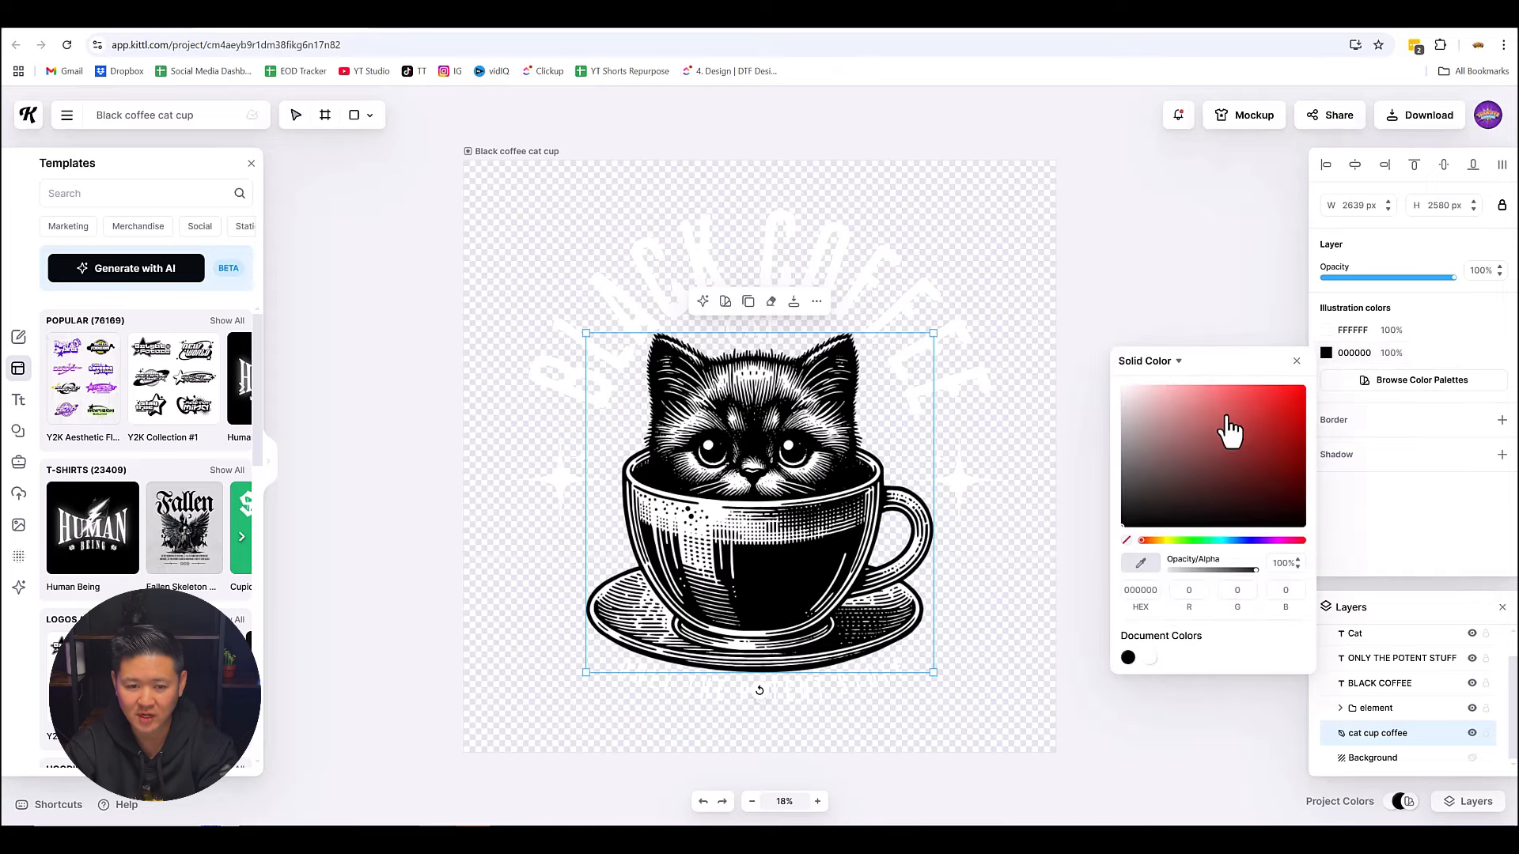
mouse_move(1227, 430)
left_mouse_down()
mouse_move(1176, 425)
mouse_move(1222, 455)
left_mouse_up()
left_click(1297, 362)
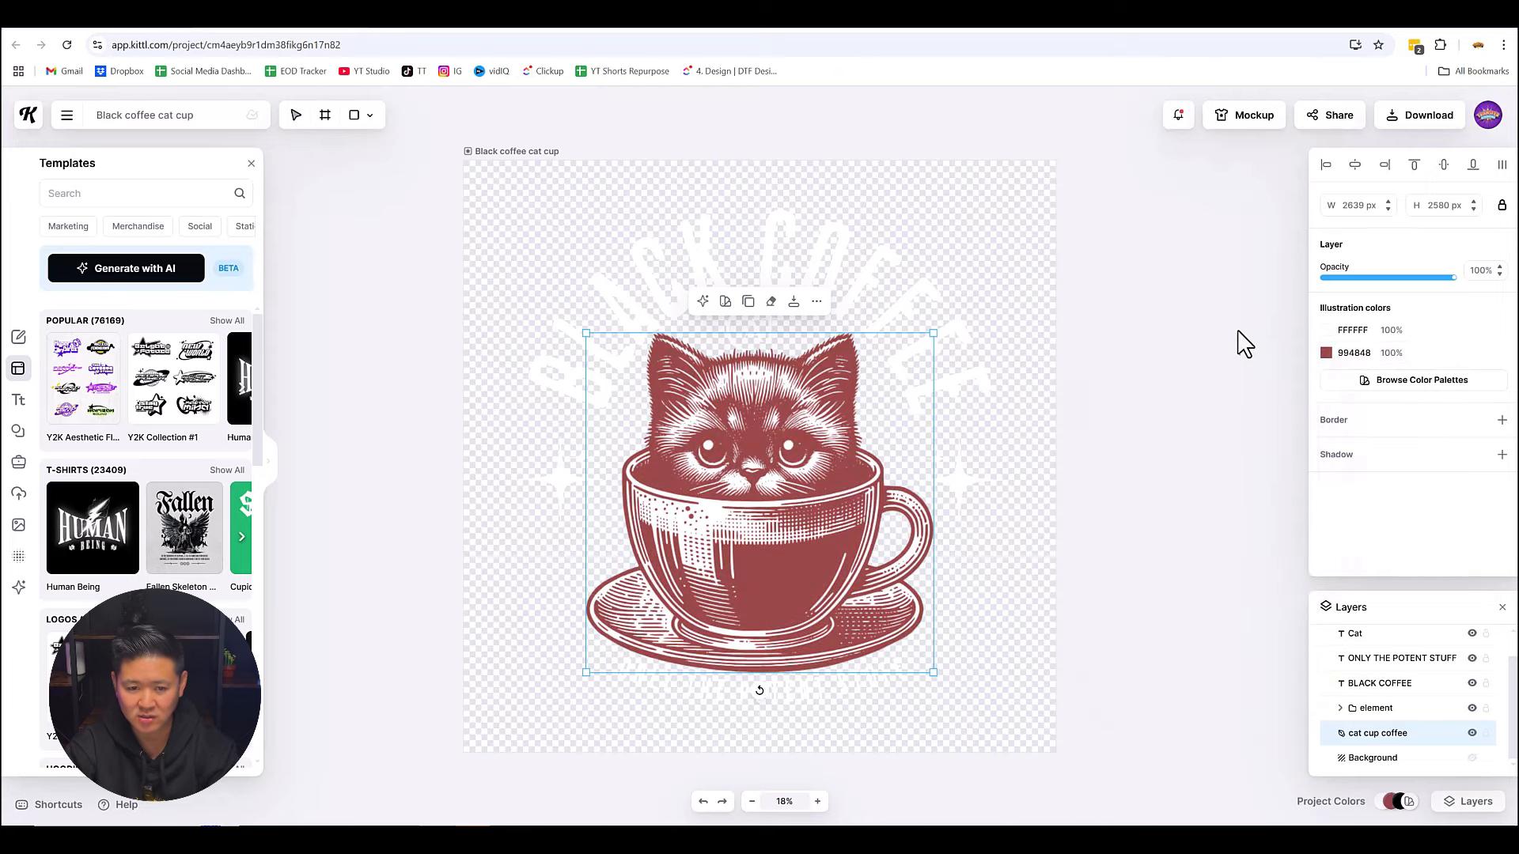
left_click(1239, 332)
key("ctrl+z")
Rasterize the cat cup illustration with the Eraser tool and exit erasing without removing anything.
left_click(791, 479)
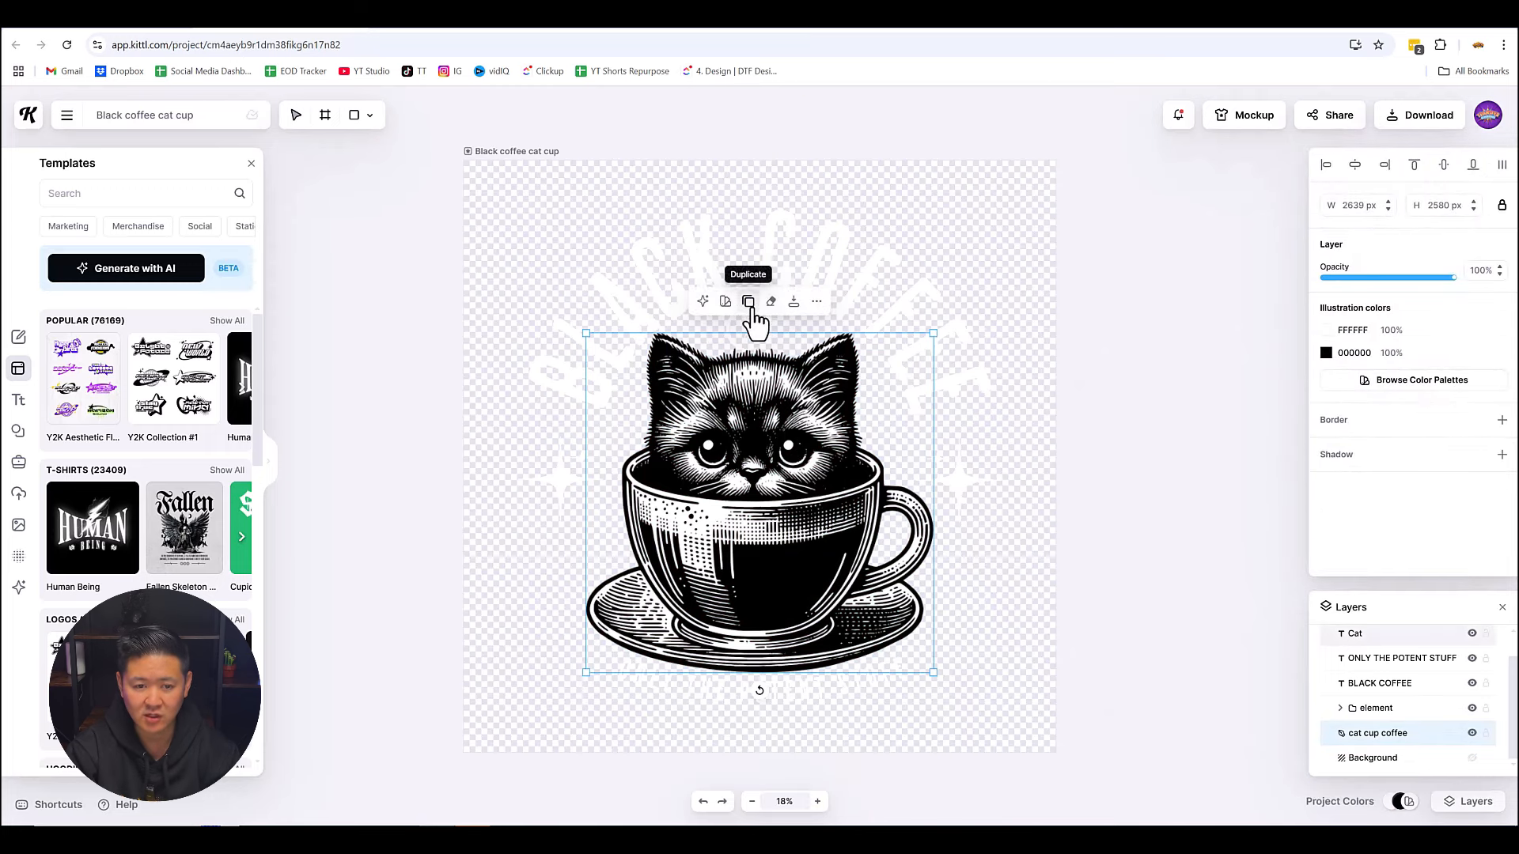
left_click(772, 309)
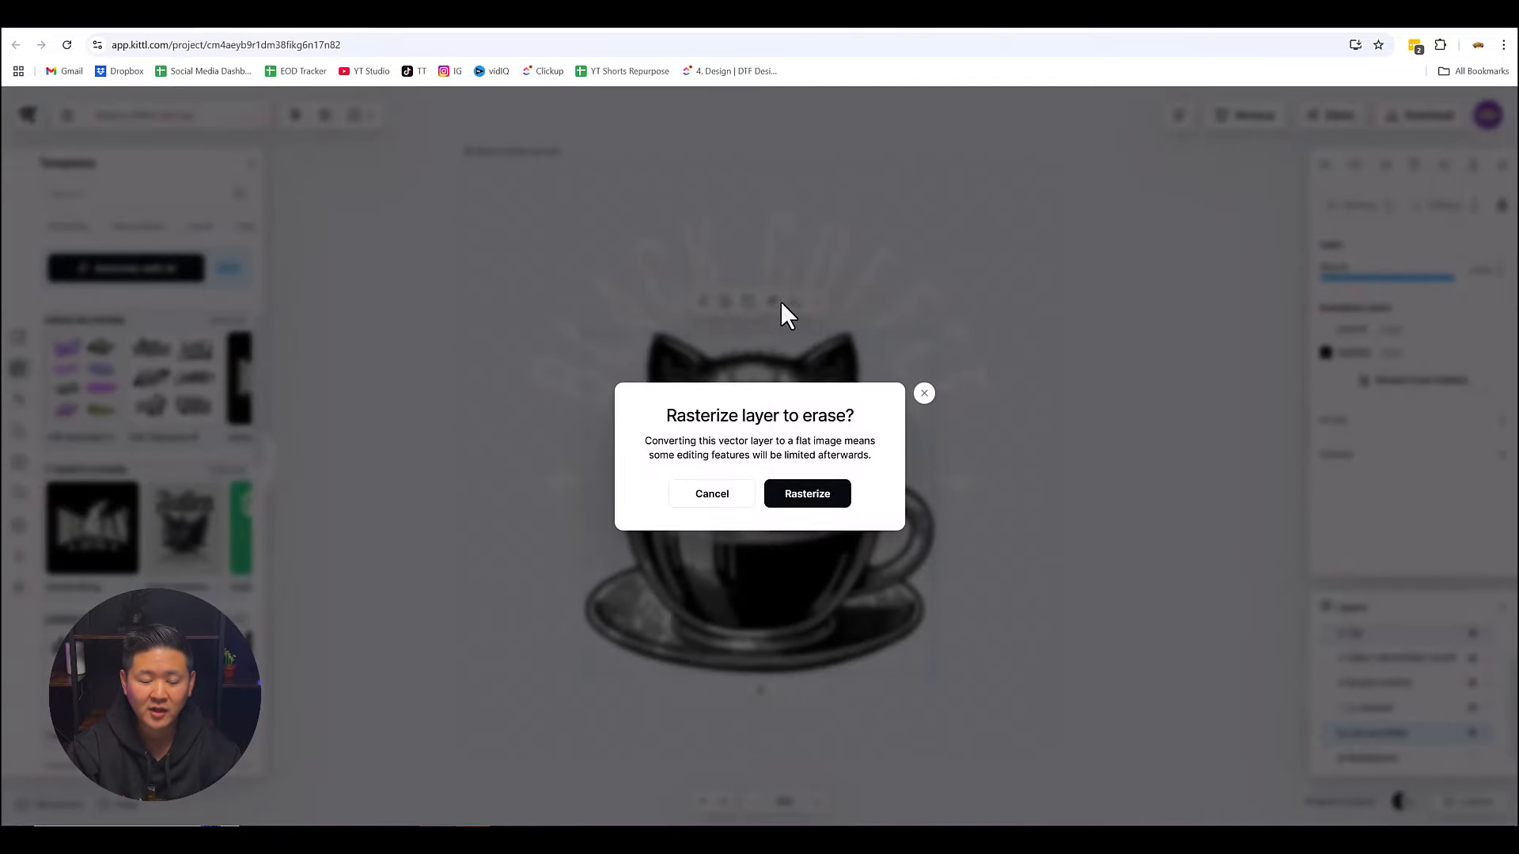
left_click(801, 494)
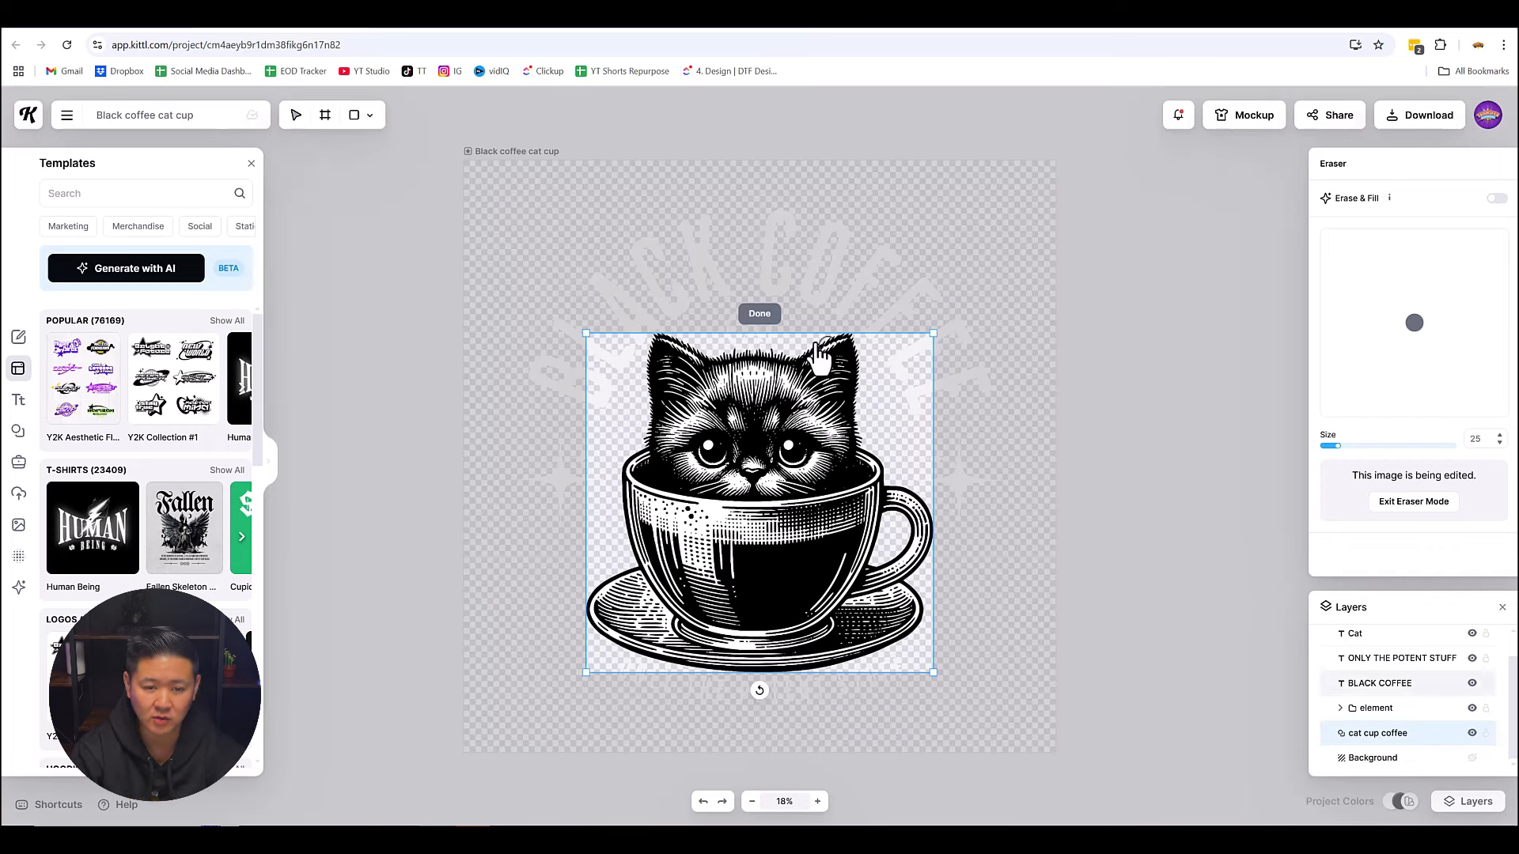
left_click(758, 314)
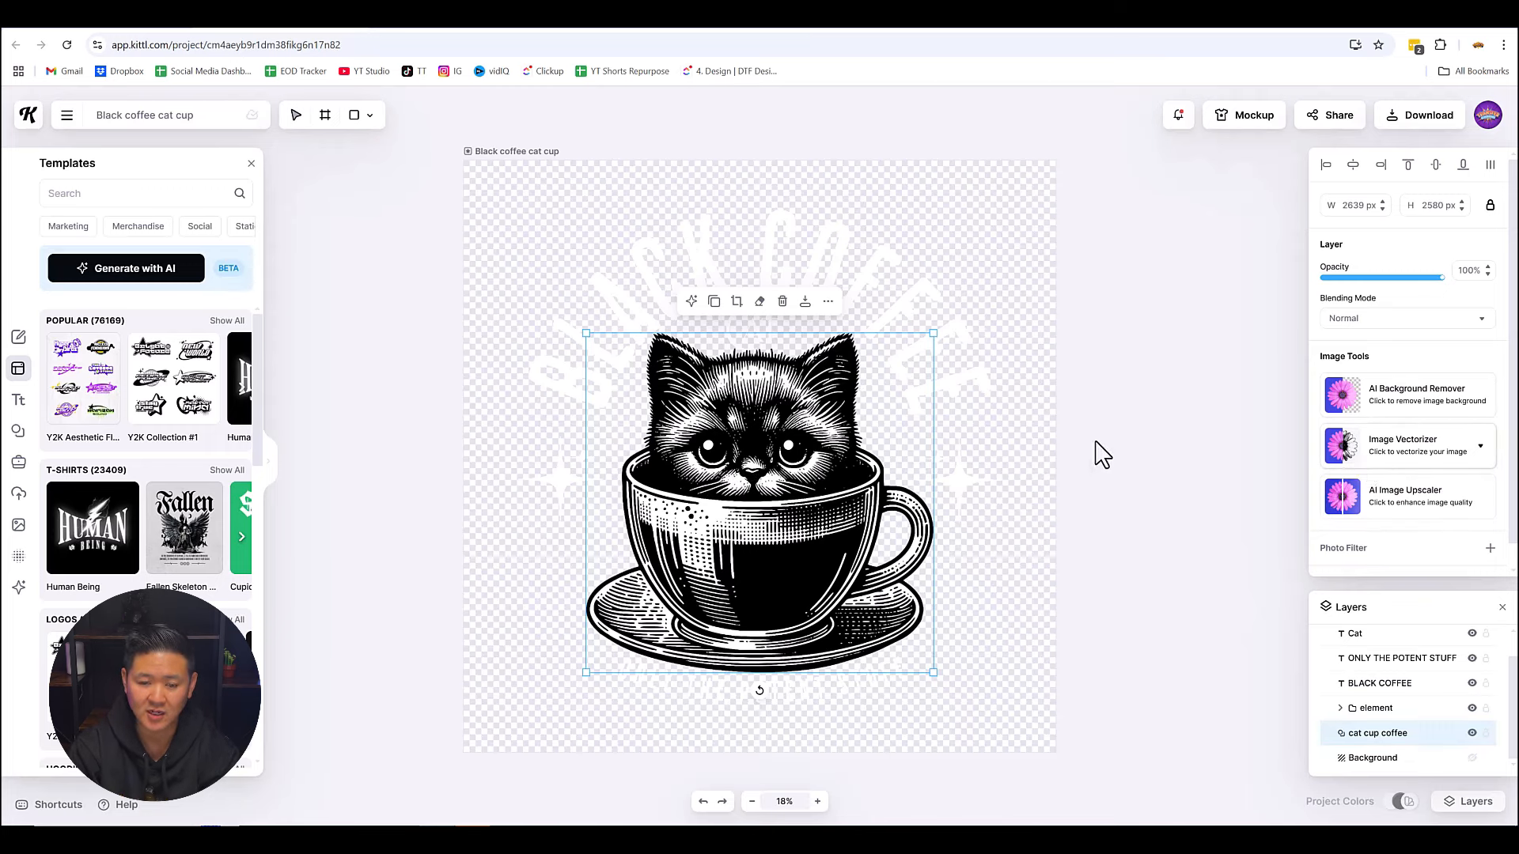
Inspect the cat cup illustration's detail up close and try to enhance it with the AI Image Upscaler.
left_click(817, 802)
left_click(817, 801)
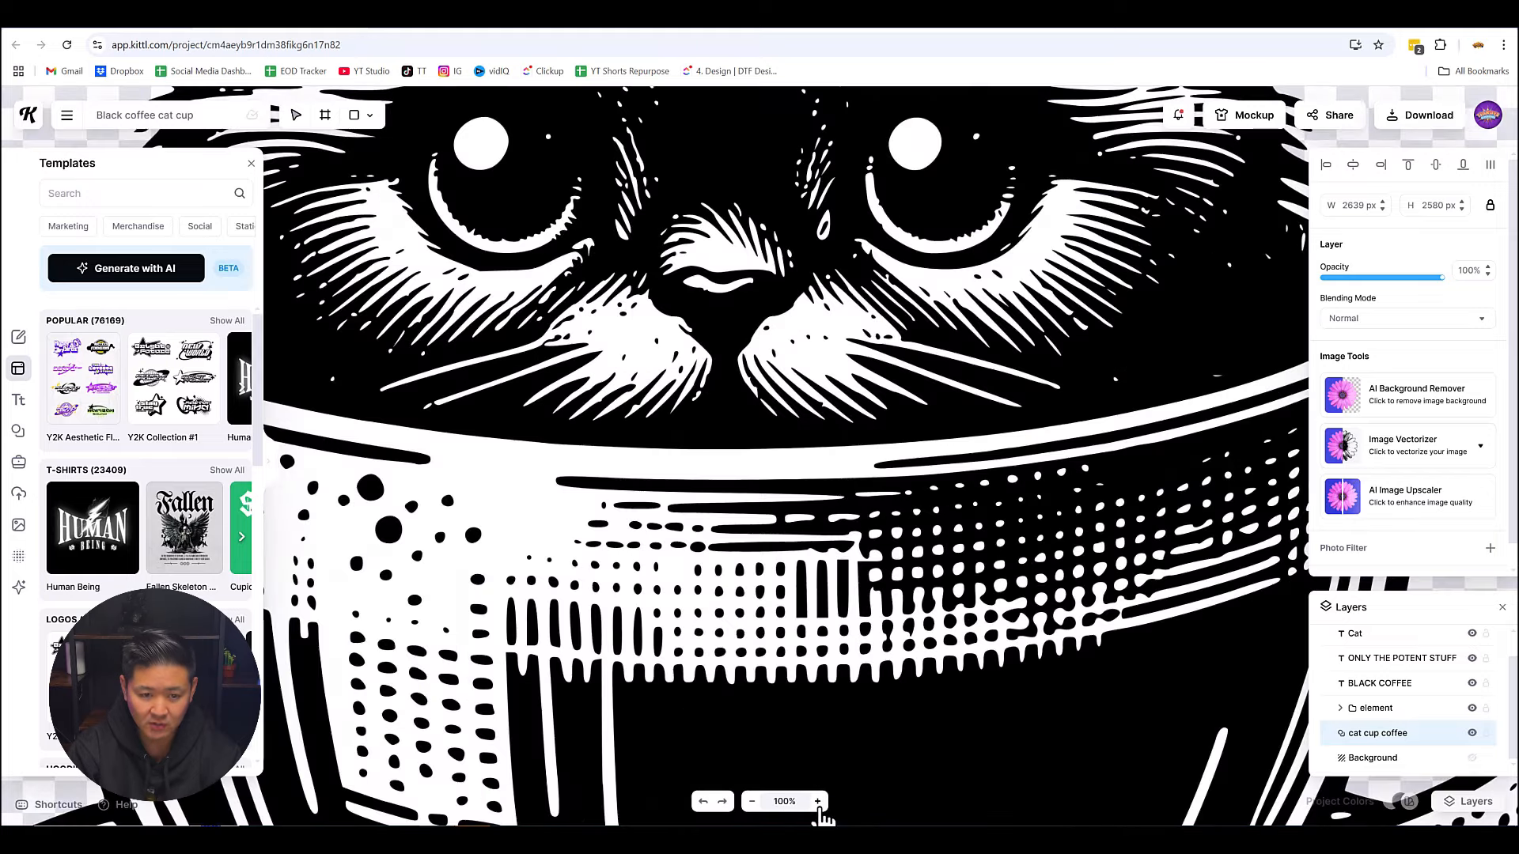
left_click(753, 803)
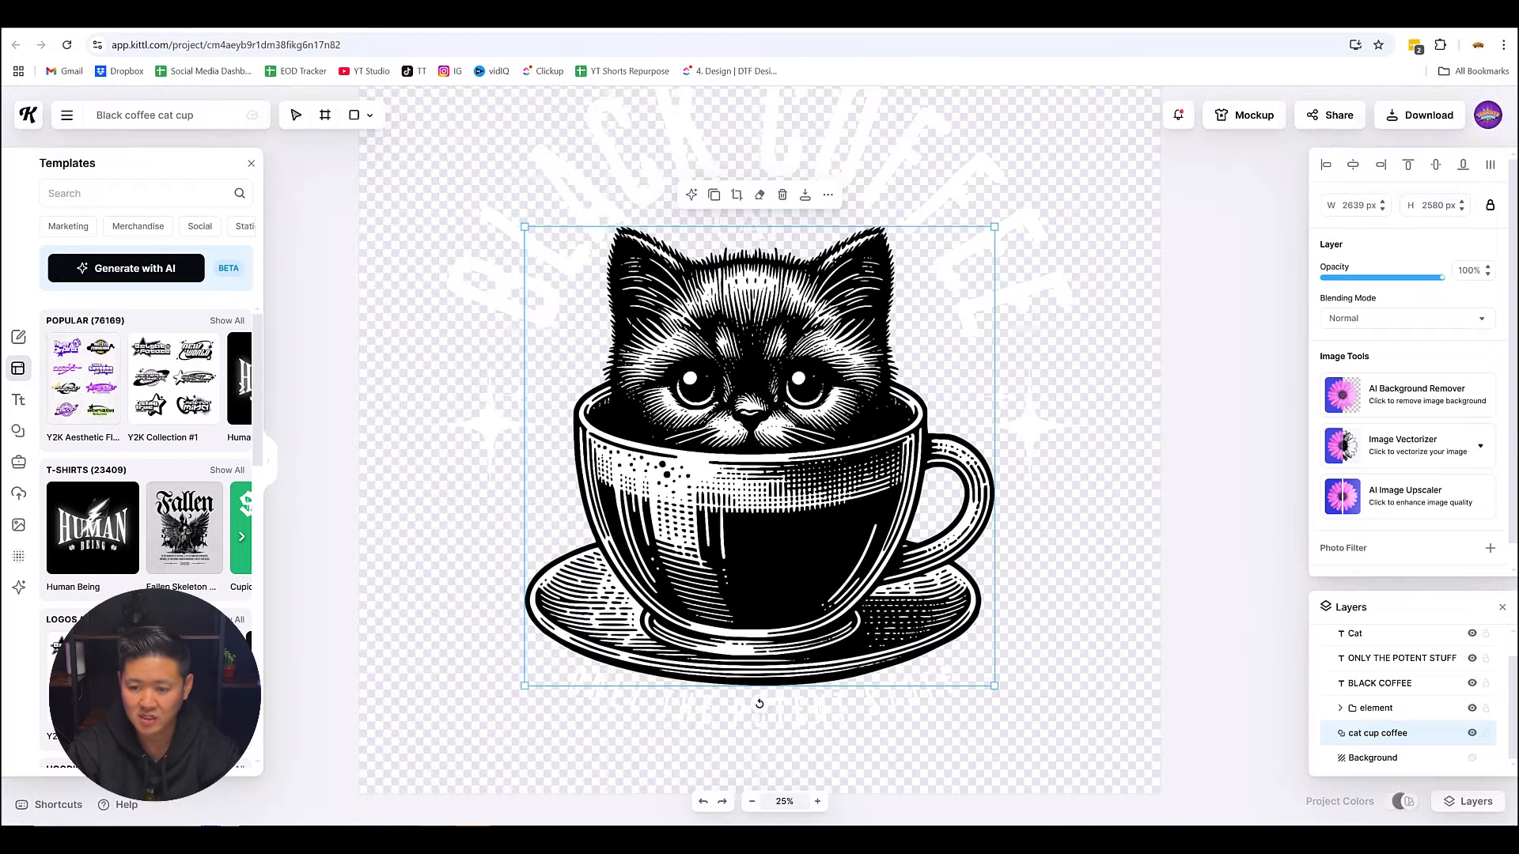
left_click(1385, 510)
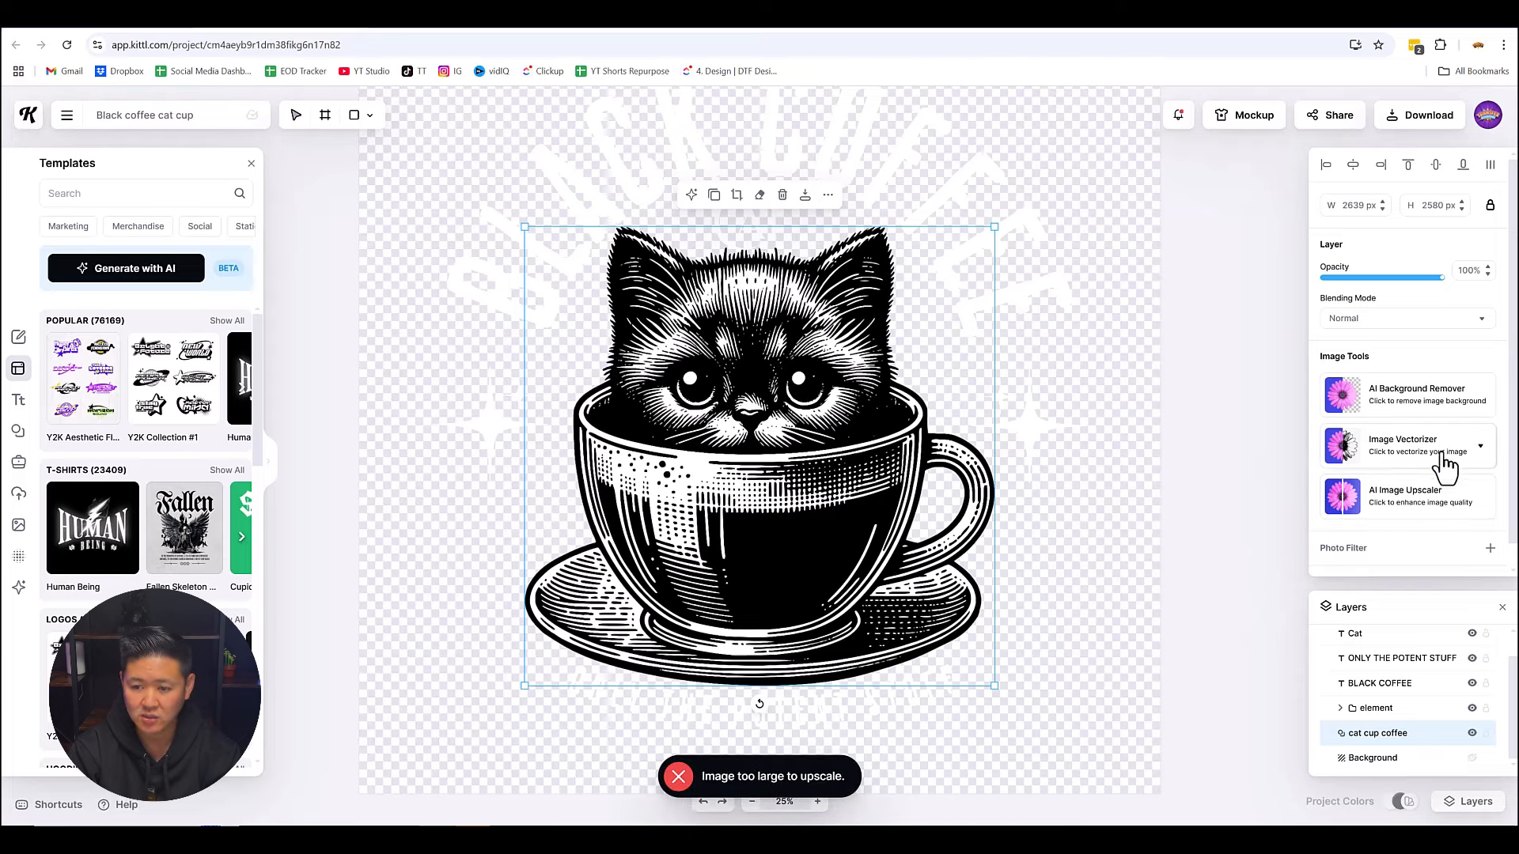
Vectorize the cat cup illustration with 2 colors and hide its black color 020202.
left_click(1384, 455)
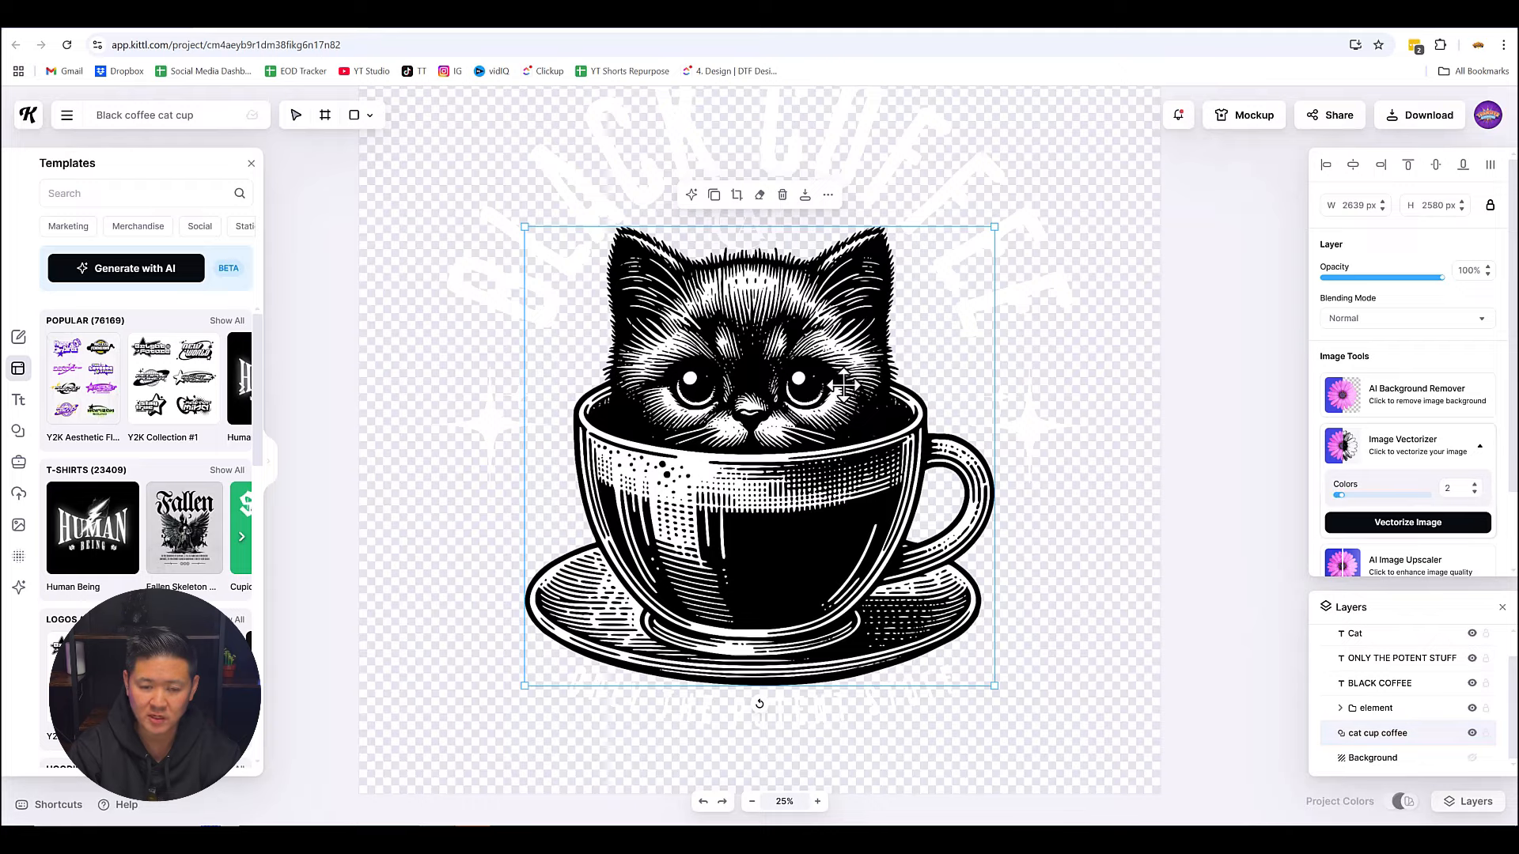
left_click(1431, 526)
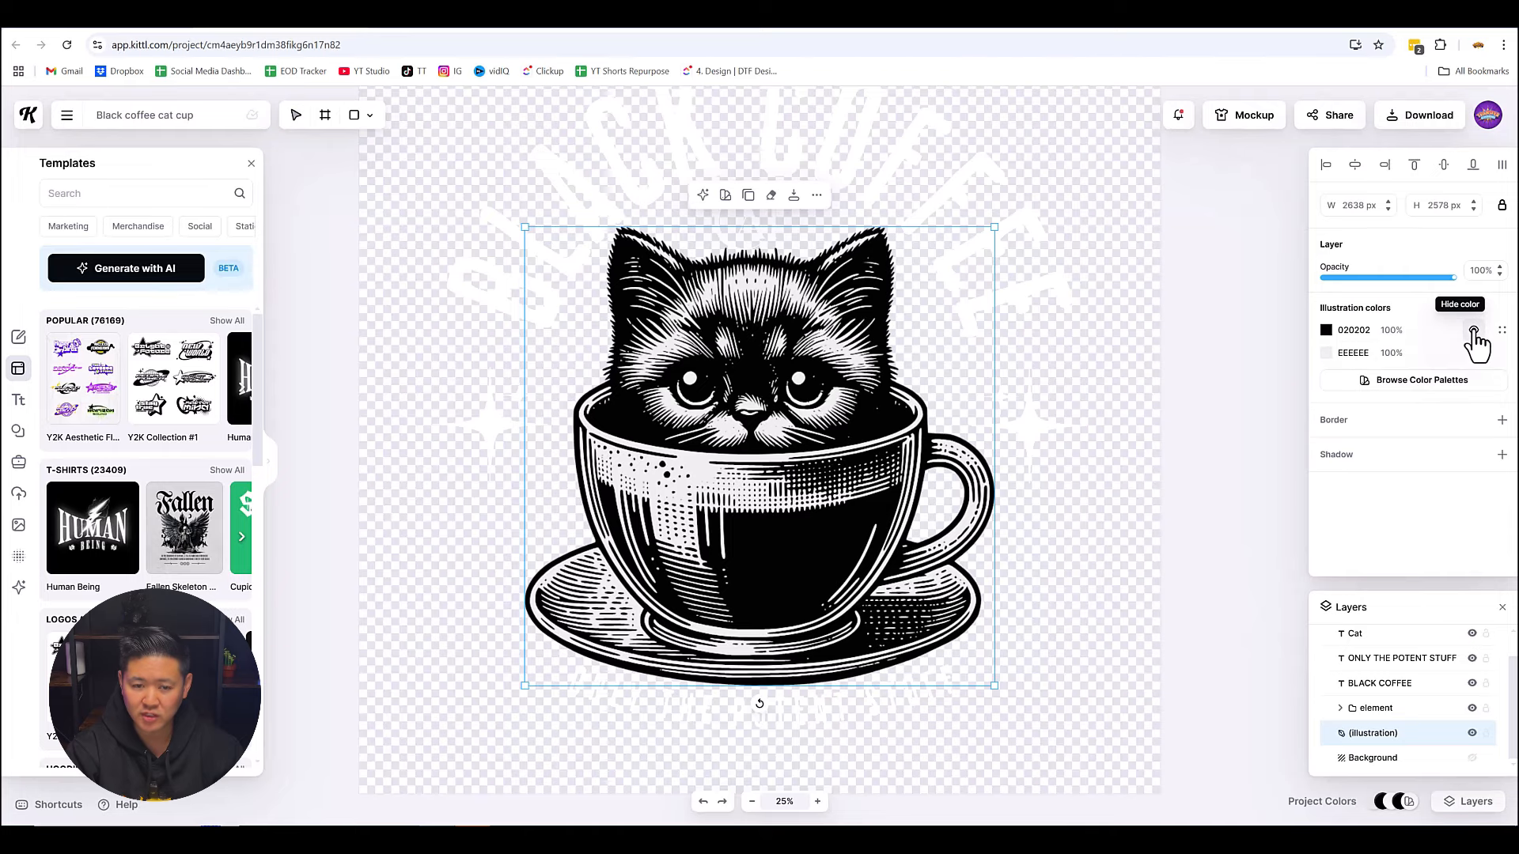
left_click(1475, 332)
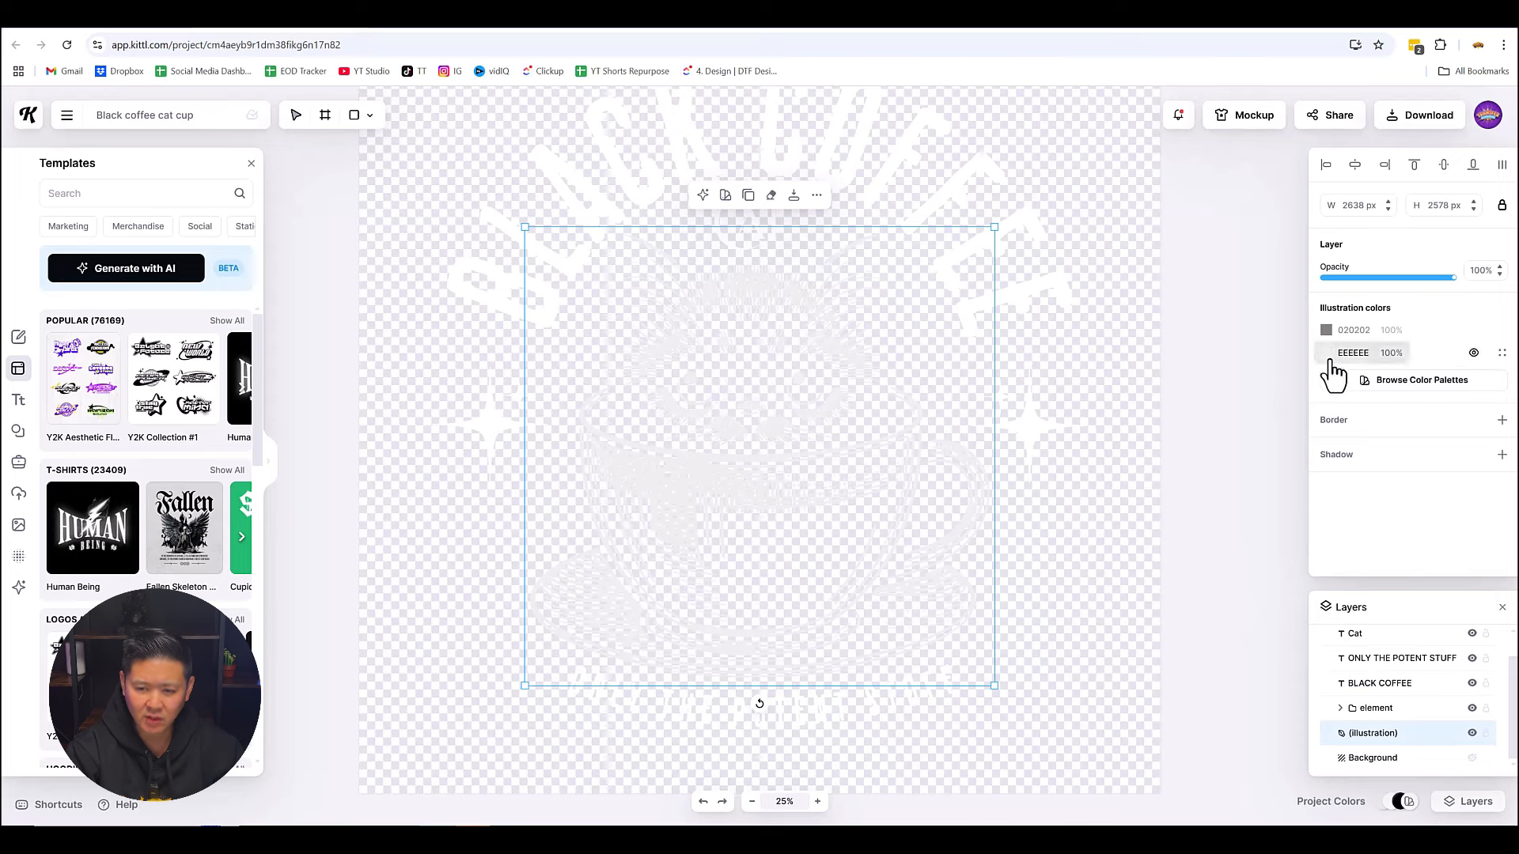
Change the illustration's light gray EEEEEE to pure white FFFFFF and deselect the artwork.
left_click(1328, 354)
left_click_drag(1153, 434, 1102, 380)
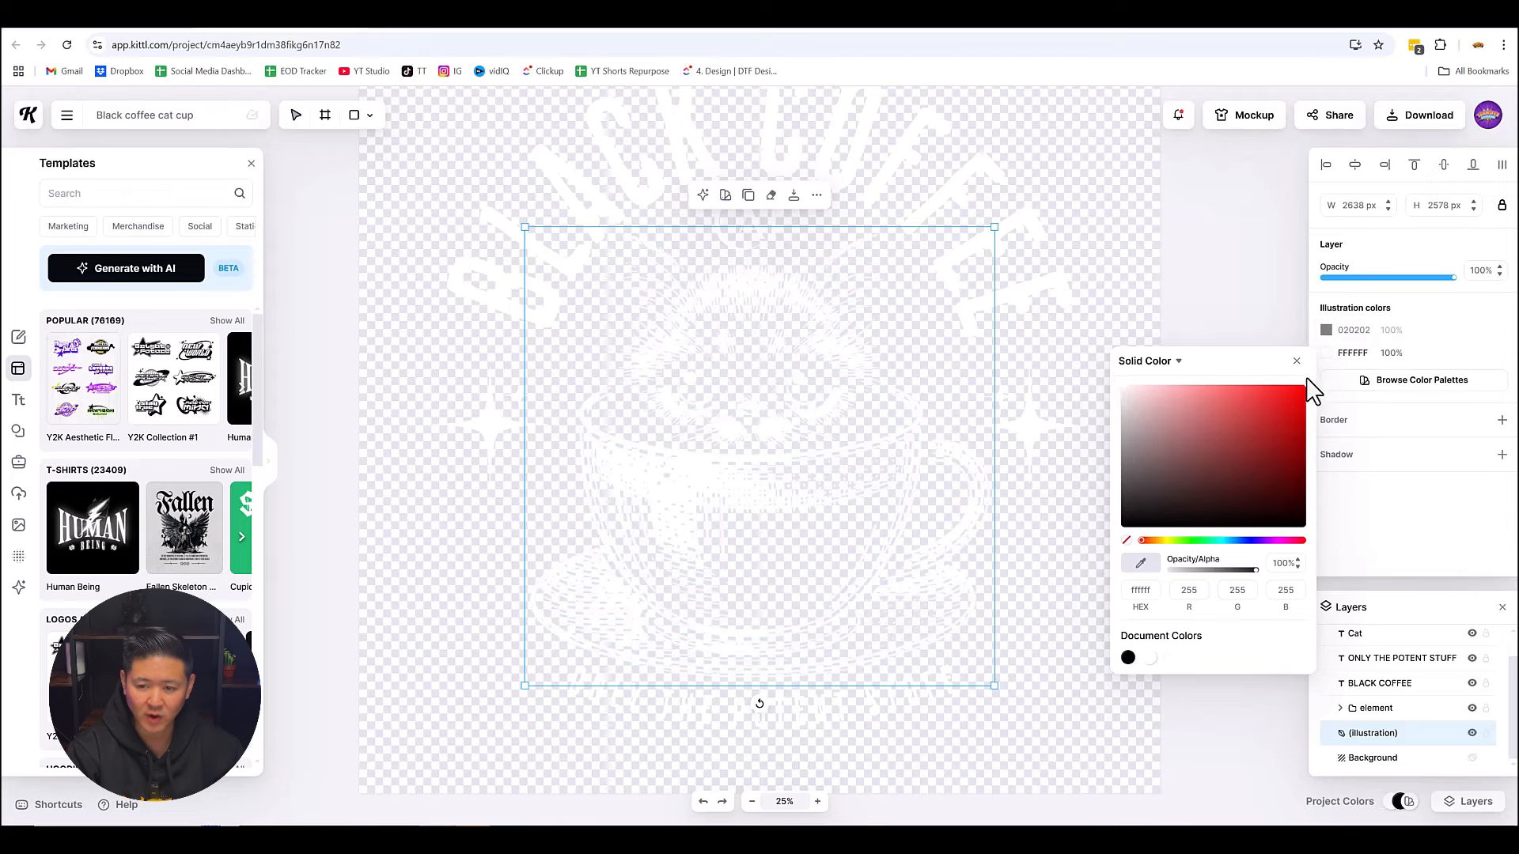
left_click(1305, 386)
left_click(1187, 485)
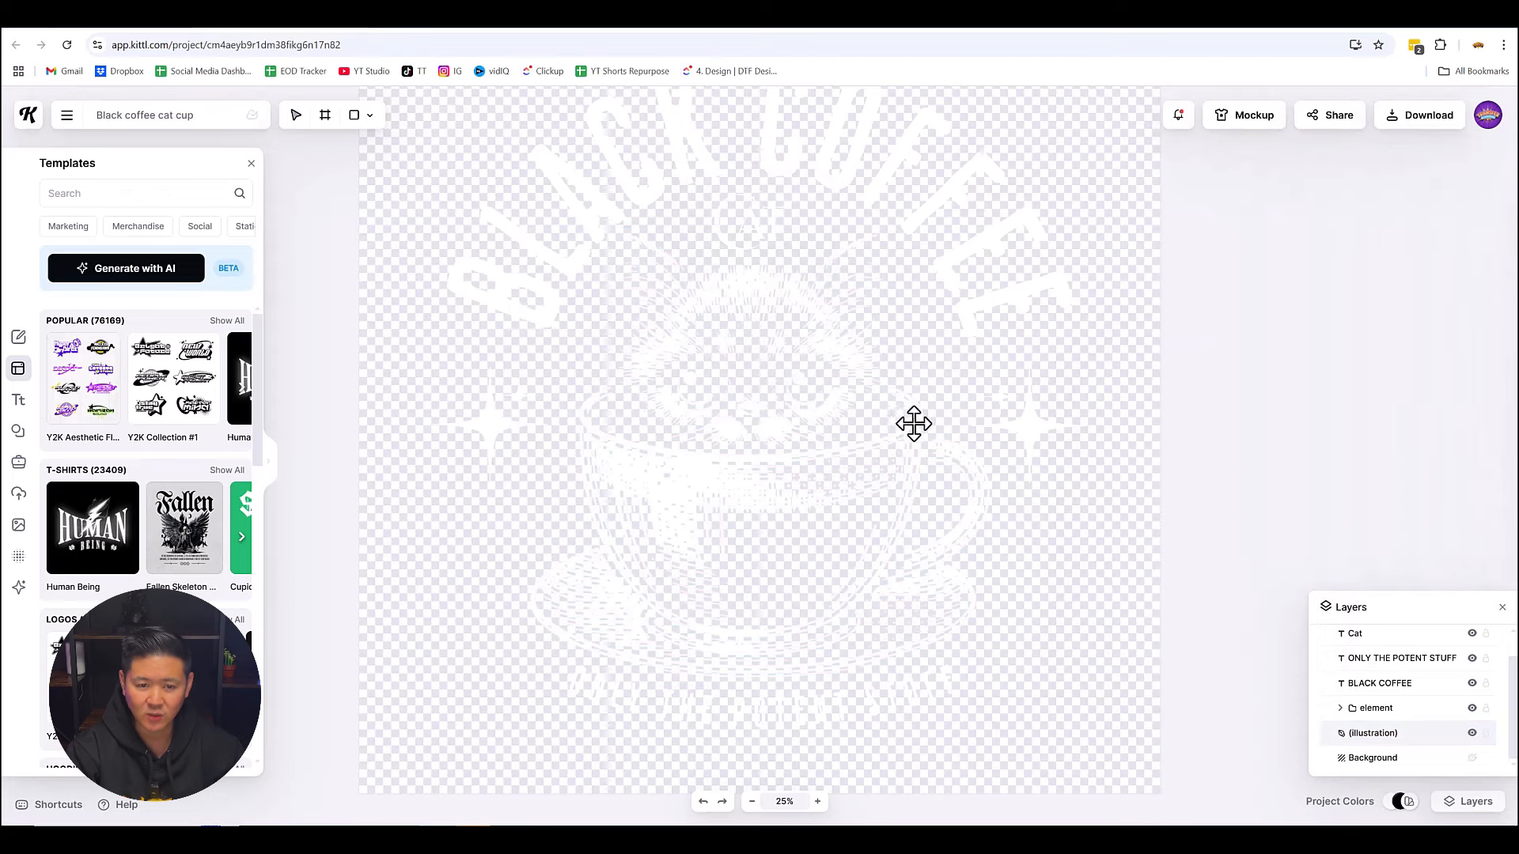
Select all visible design elements and examine the complete artwork's extent and size on the artboard.
scroll(1003, 431, "up", 4)
scroll(969, 428, "down", 6)
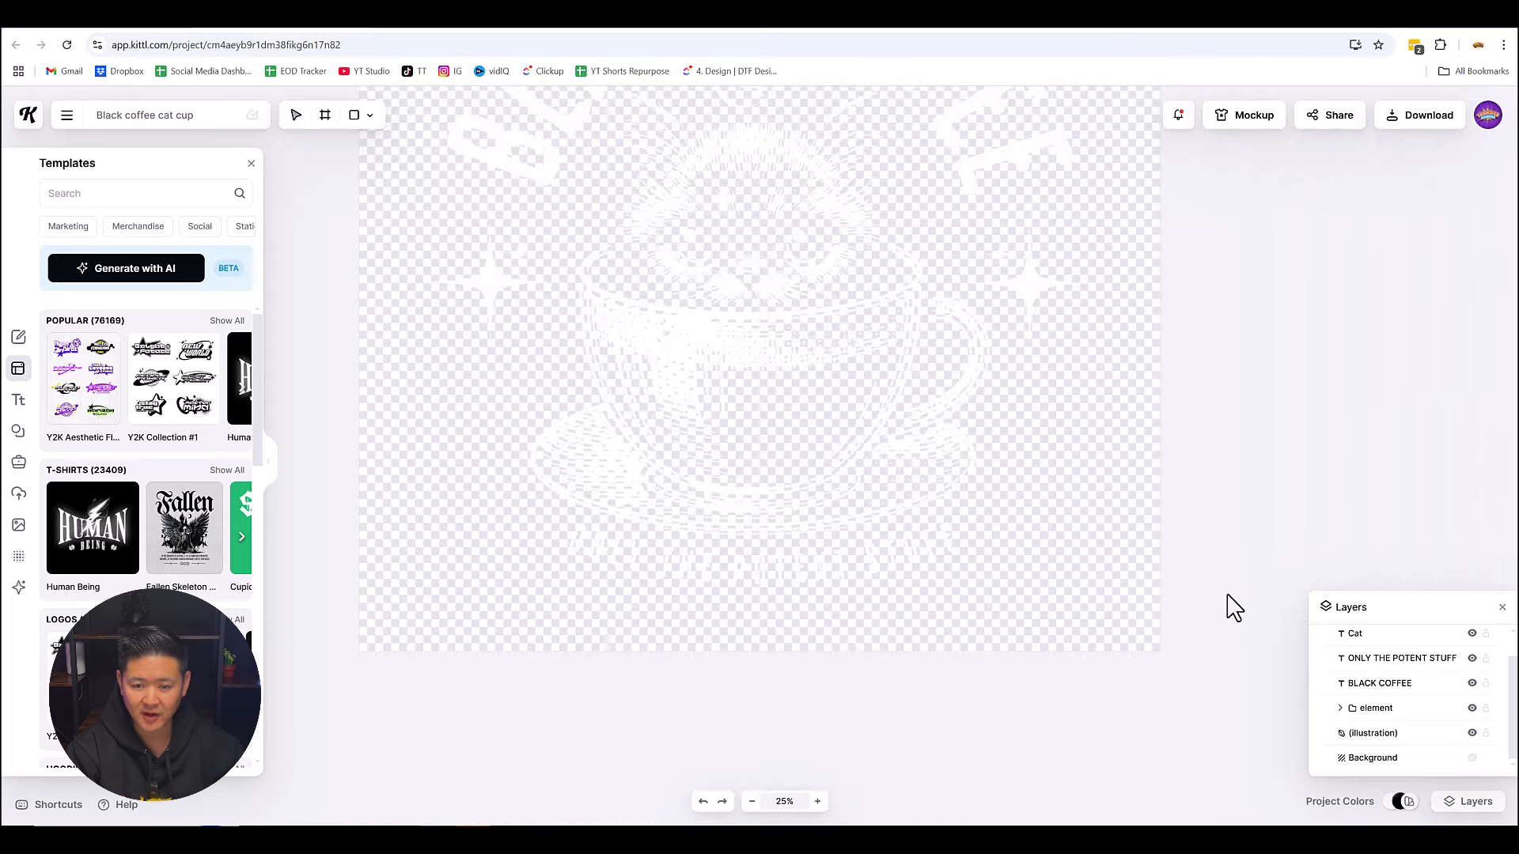
left_click_drag(1227, 576, 424, 92)
scroll(1032, 285, "up", 8)
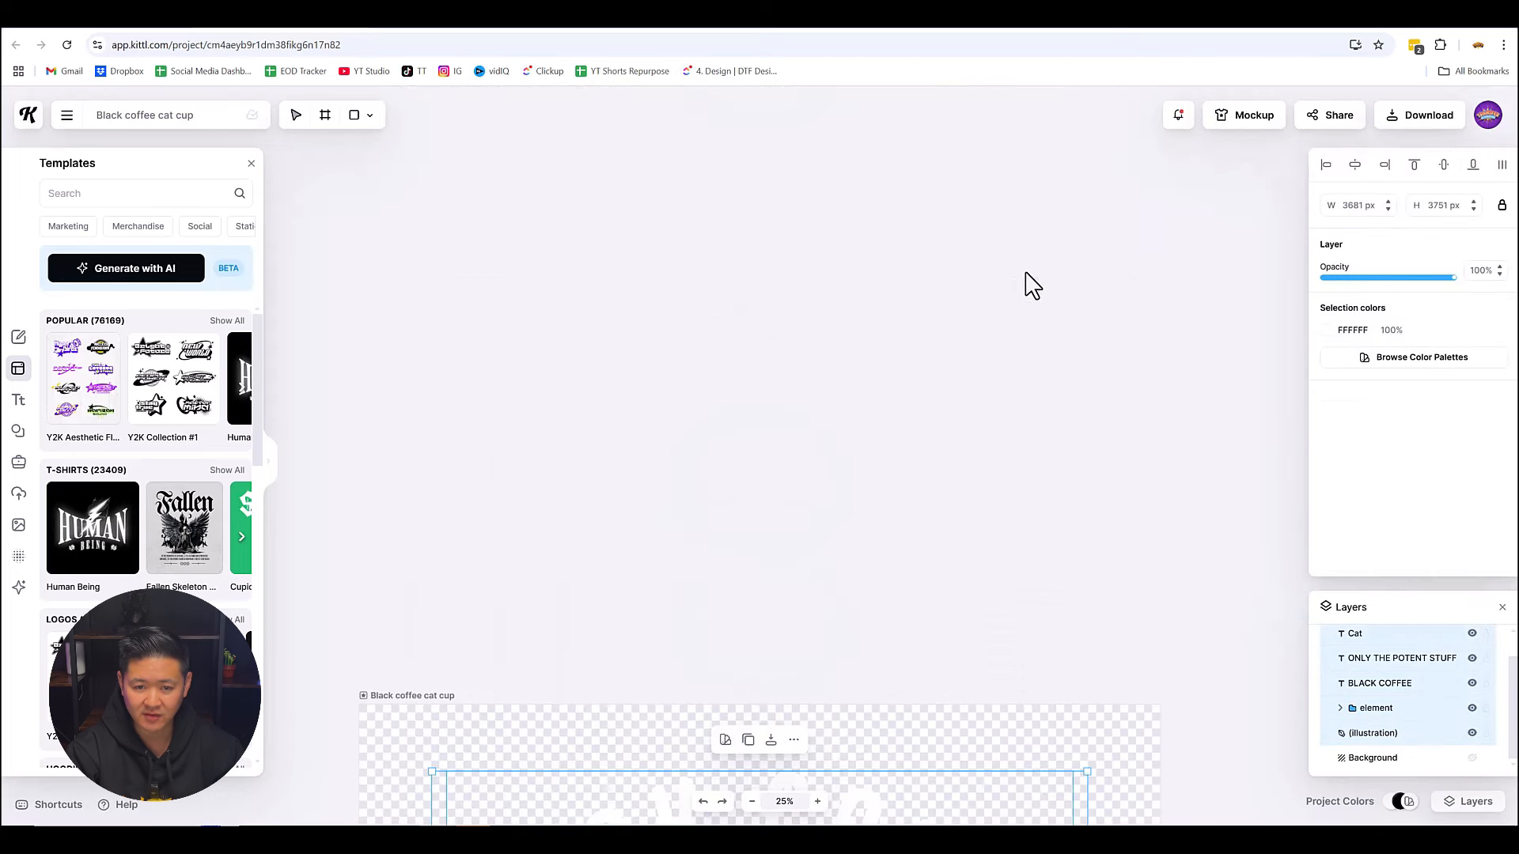
scroll(1032, 285, "down", 5)
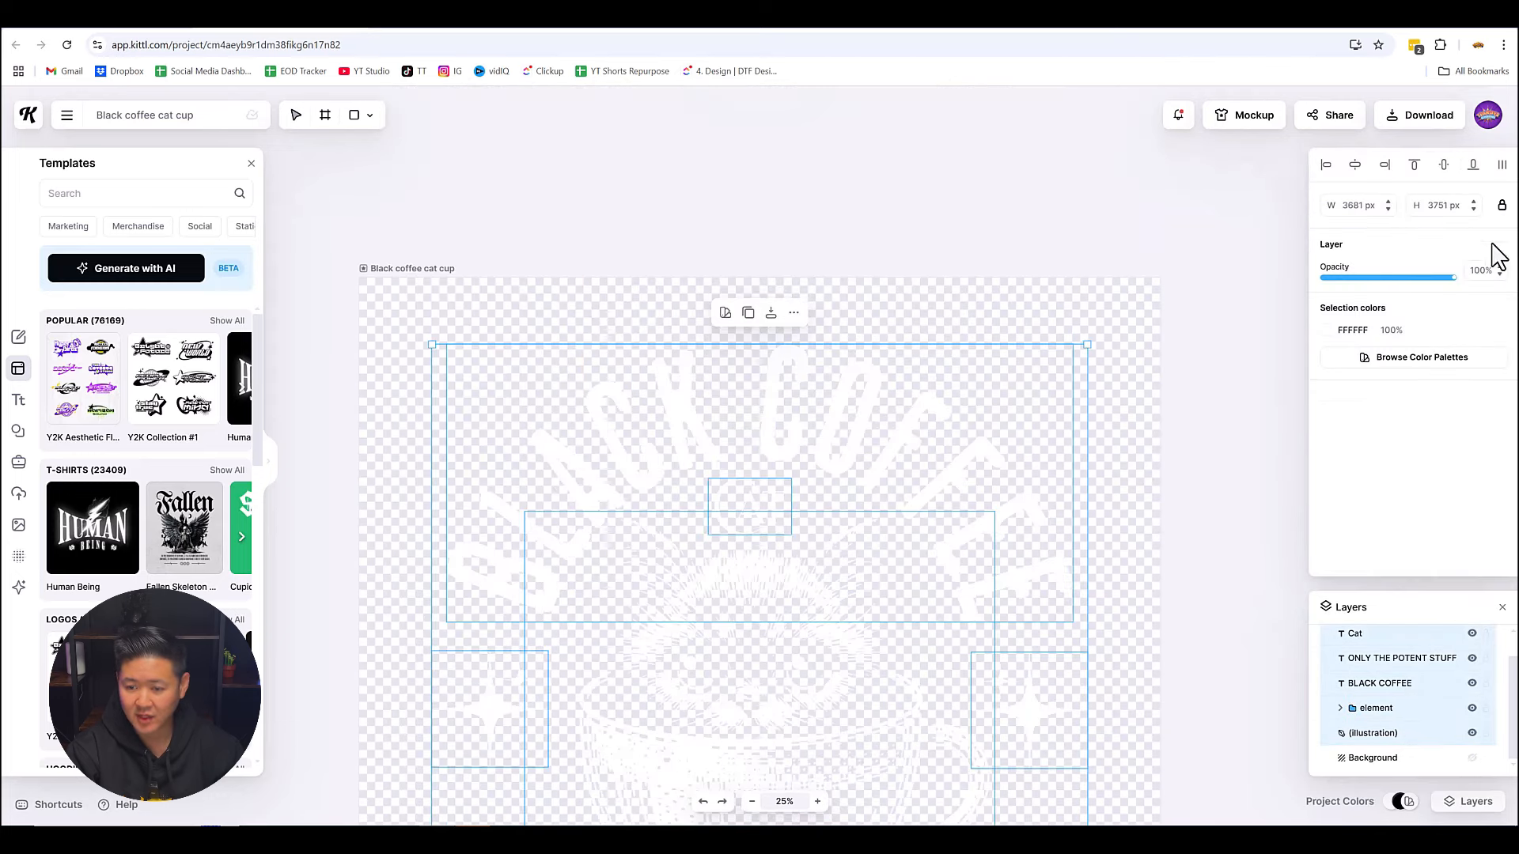
scroll(1084, 388, "down", 6)
scroll(1068, 396, "up", 6)
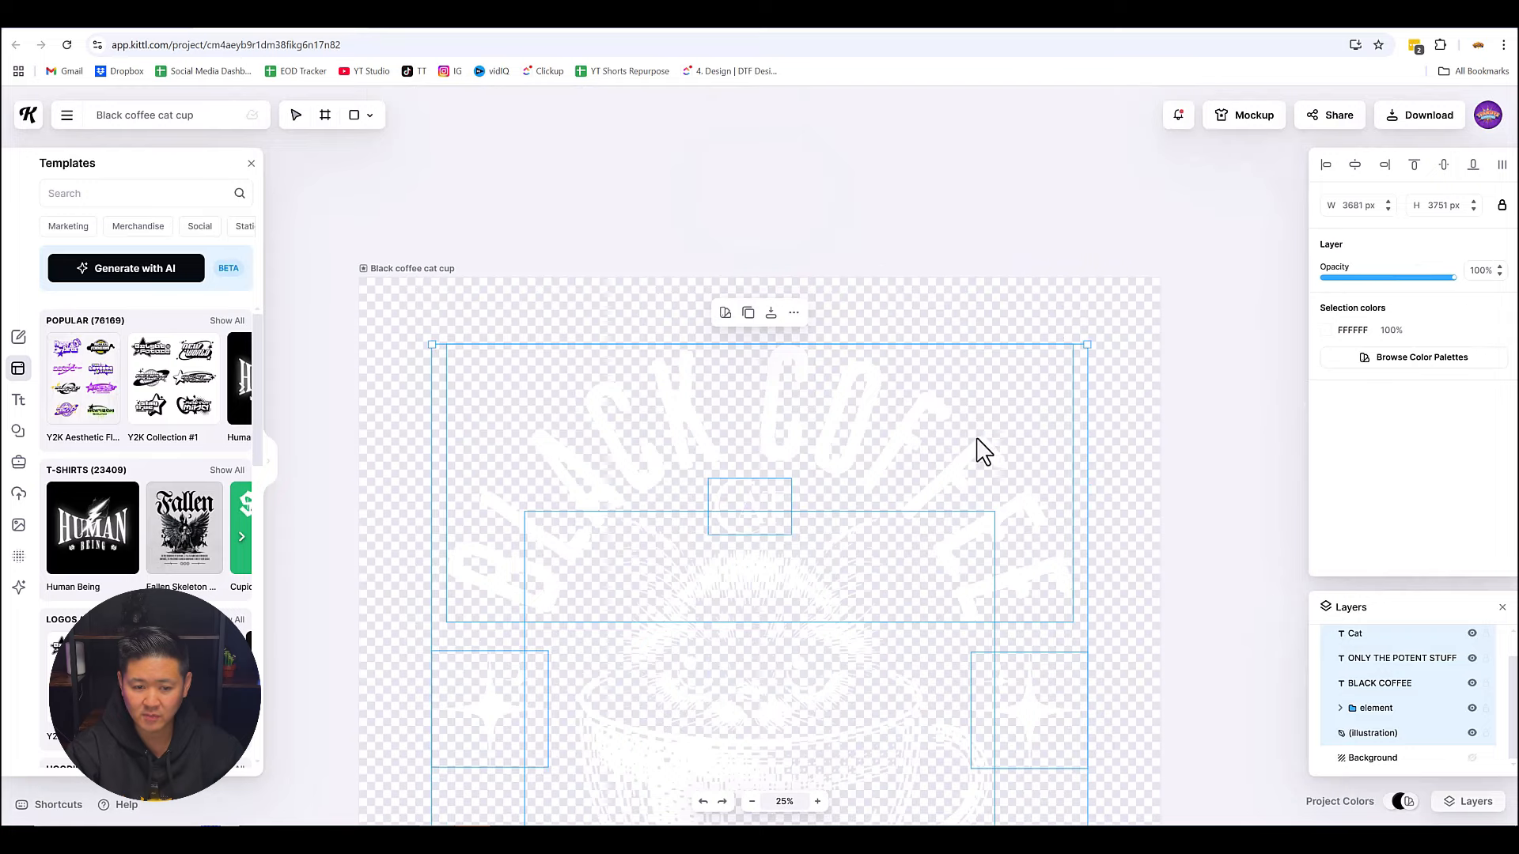
scroll(984, 452, "down", 2)
left_click(1240, 348)
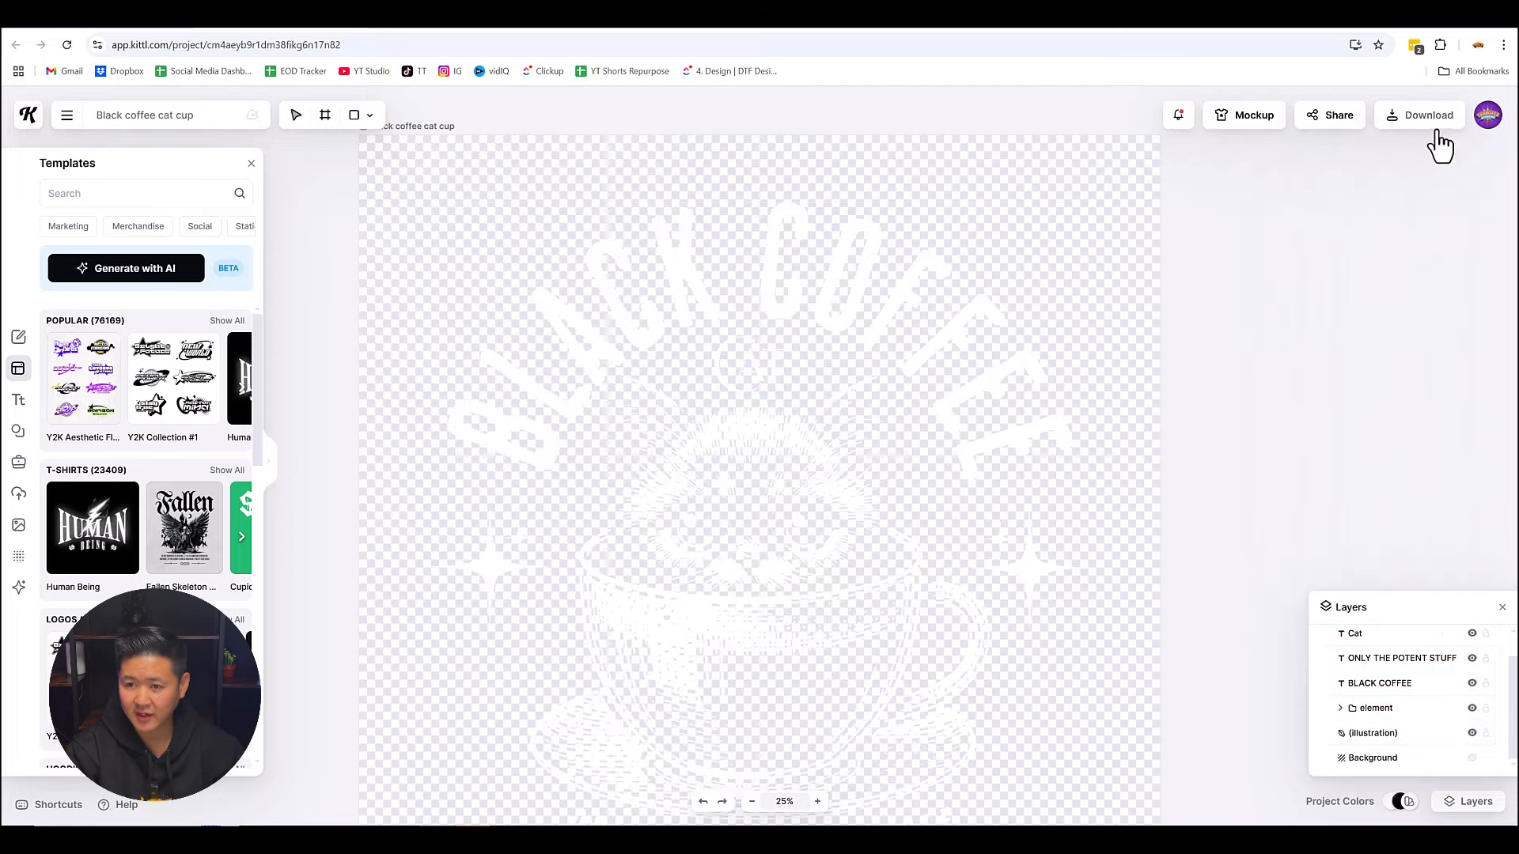
Open the artboard's PNG download options, set the resolution to 300, and change the unit to inches.
left_click(1428, 116)
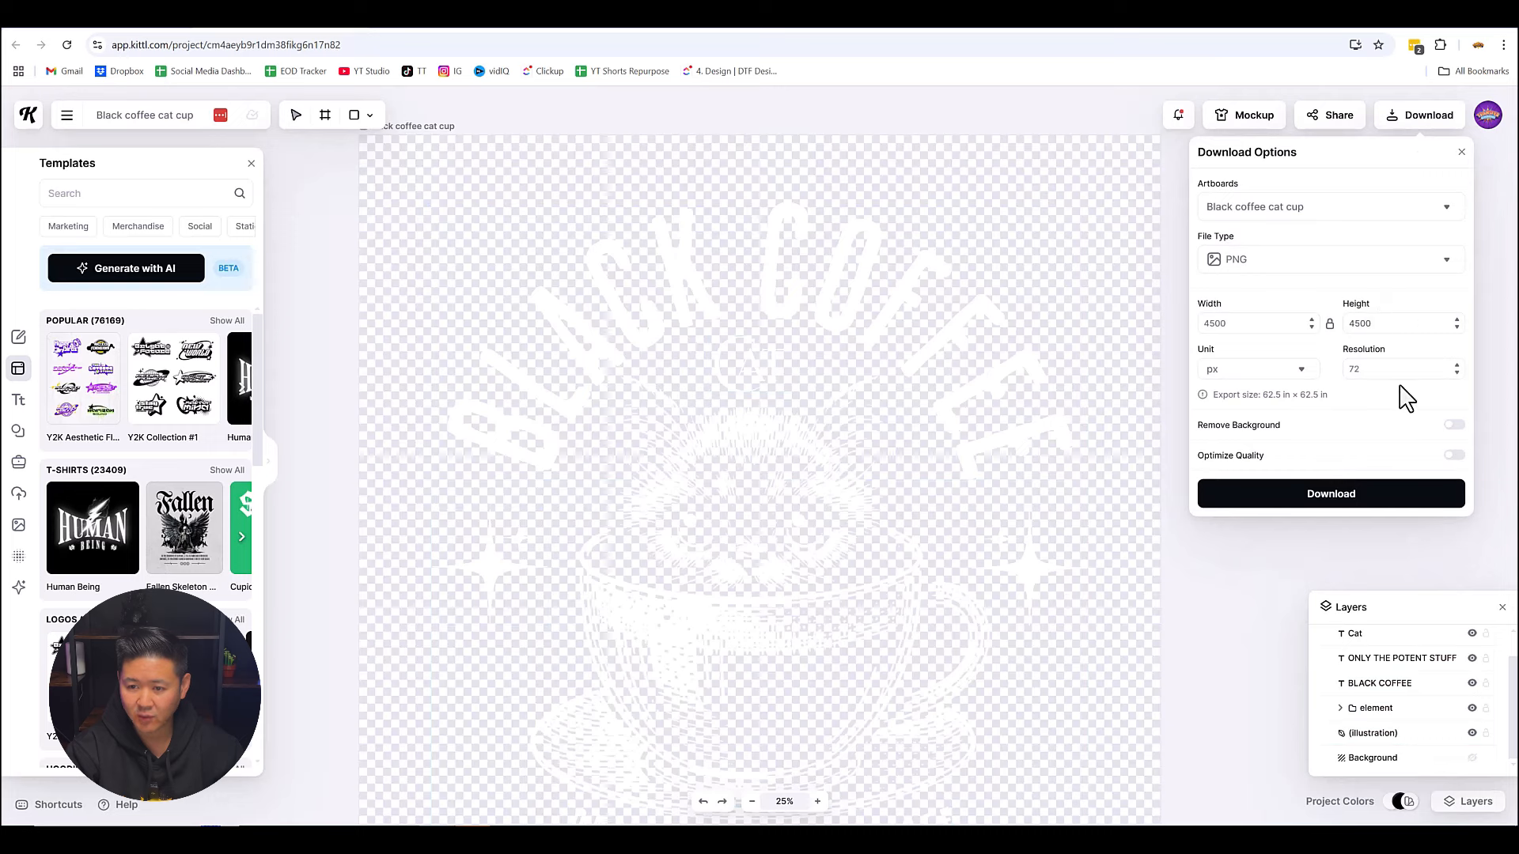
left_click(1386, 371)
type("300")
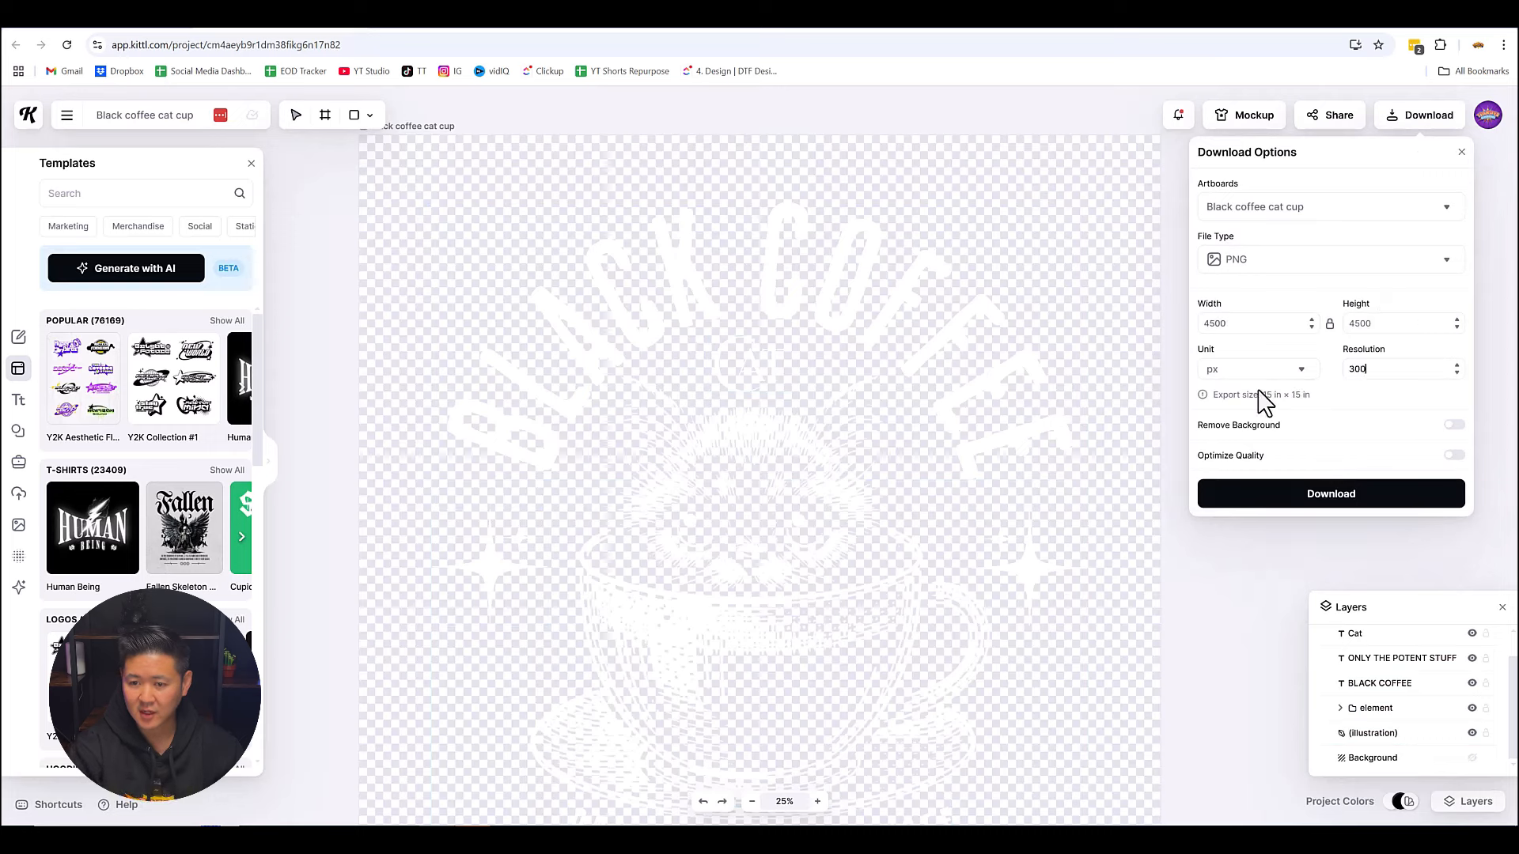
left_click(1258, 370)
left_click(1261, 423)
Set the export width to 4.25 inches.
left_click(1261, 325)
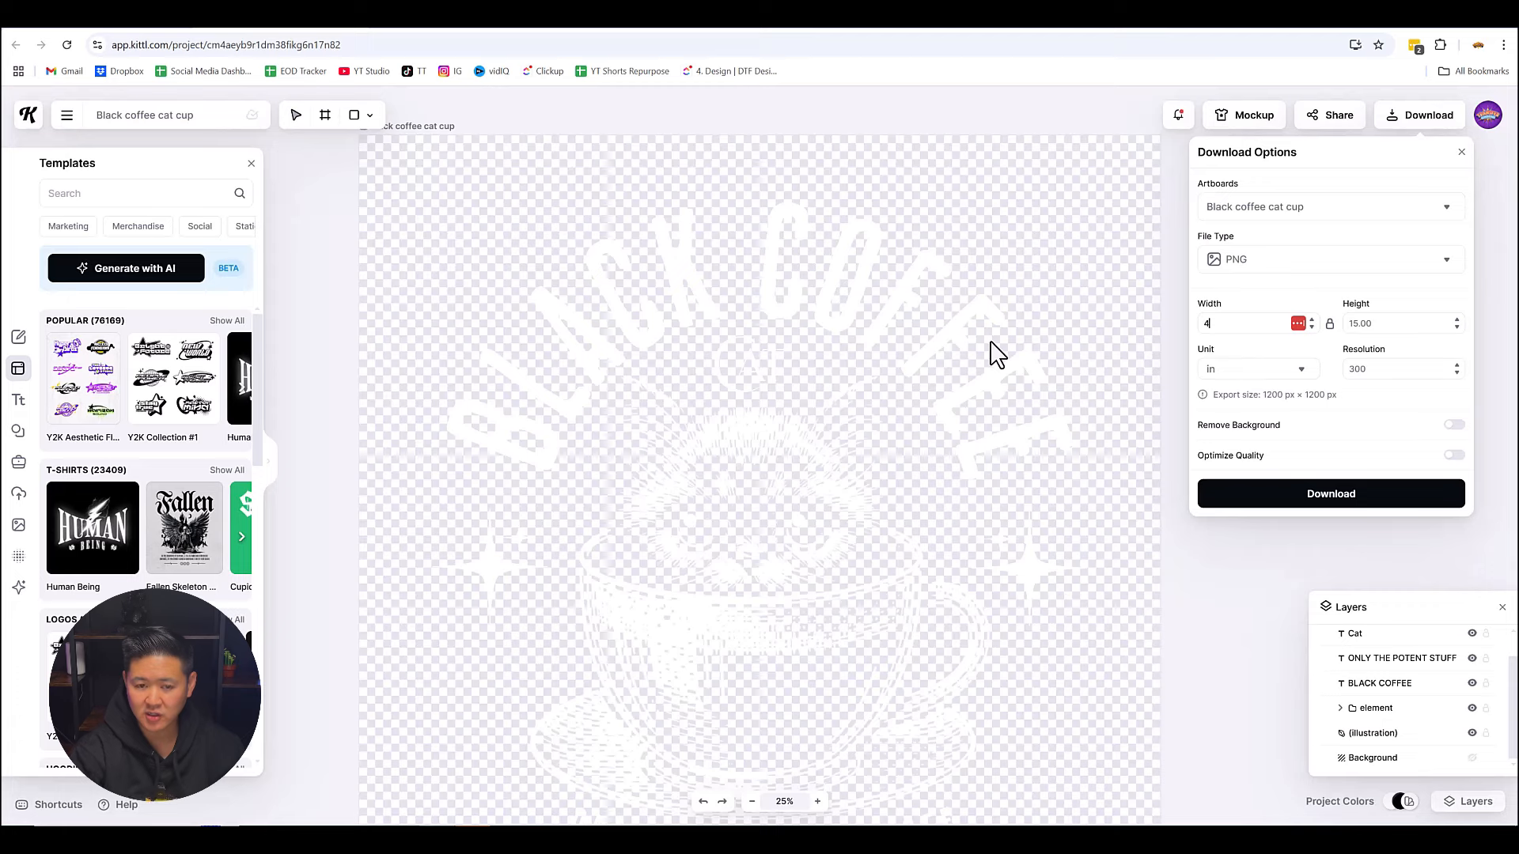
type("4")
scroll(783, 284, "down", 3)
scroll(800, 329, "up", 3)
scroll(821, 291, "down", 3)
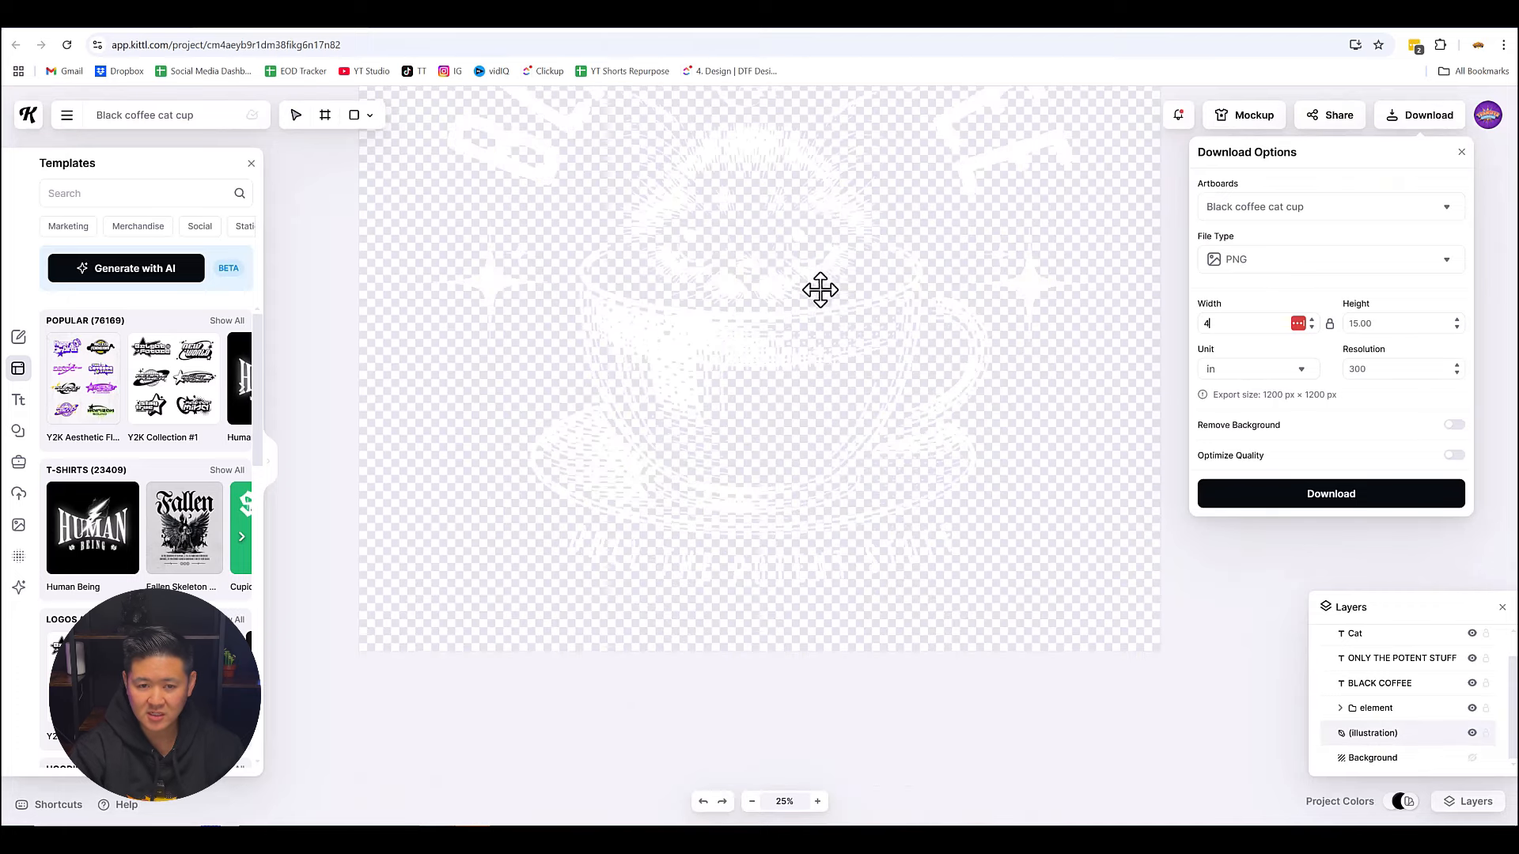
scroll(820, 290, "up", 3)
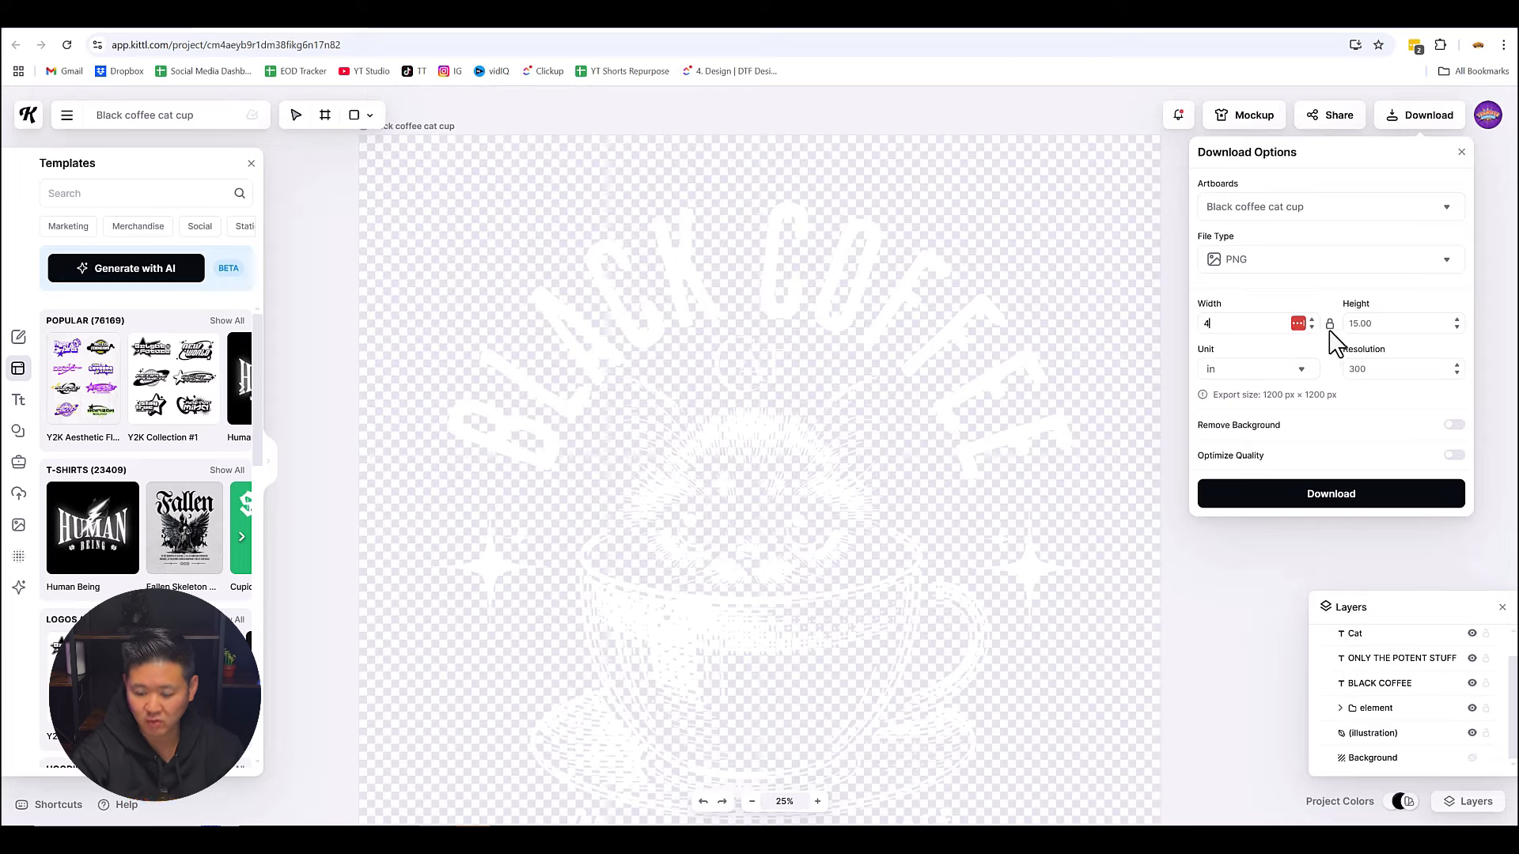
type(".25")
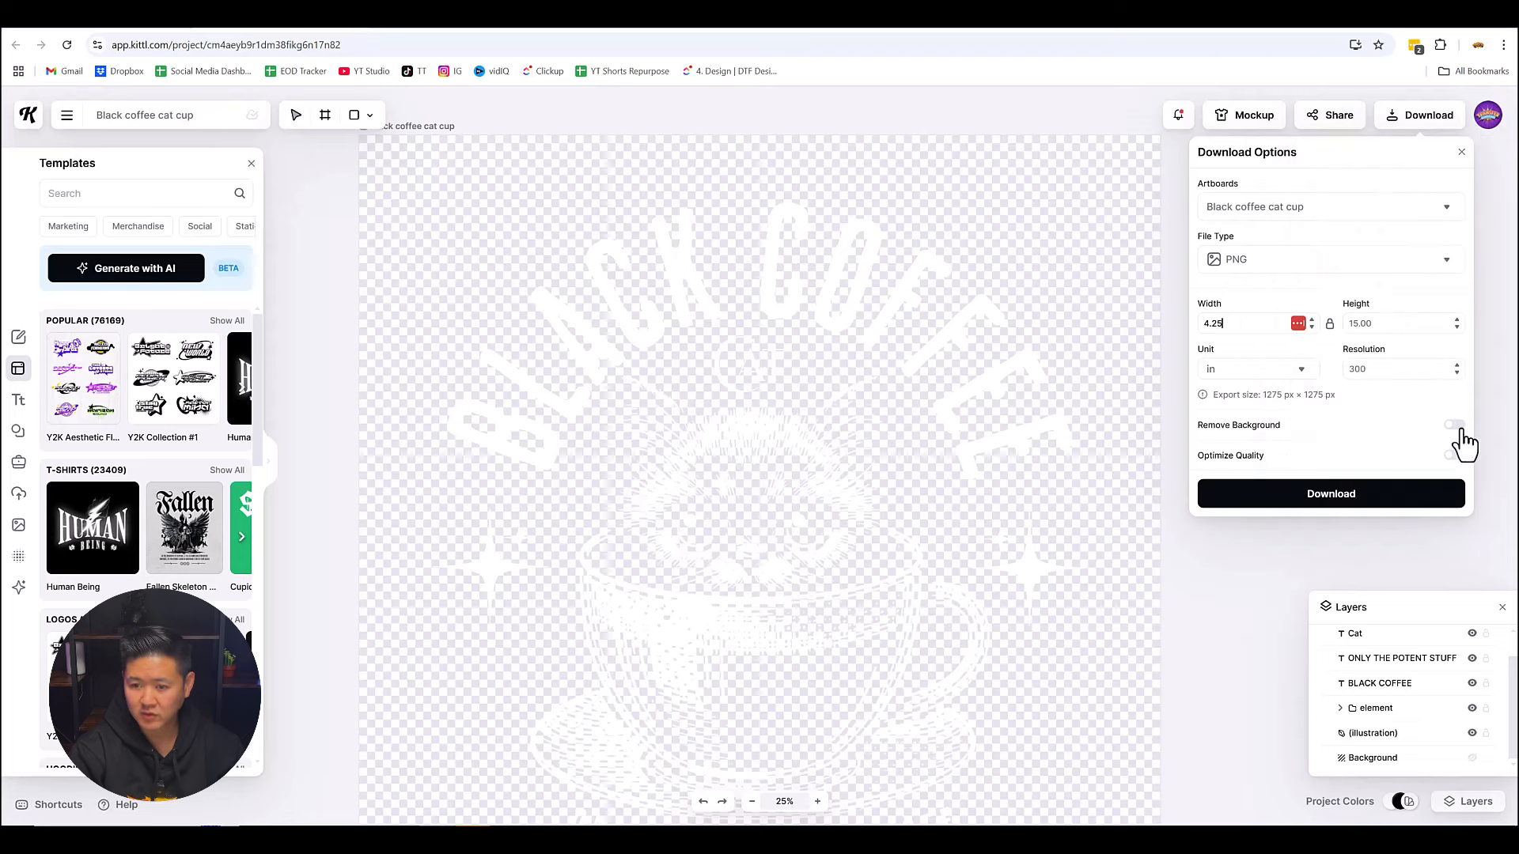
Enable Remove Background for the export and download the Black coffee cat cup design as a PNG.
left_click(1454, 426)
scroll(818, 447, "down", 5)
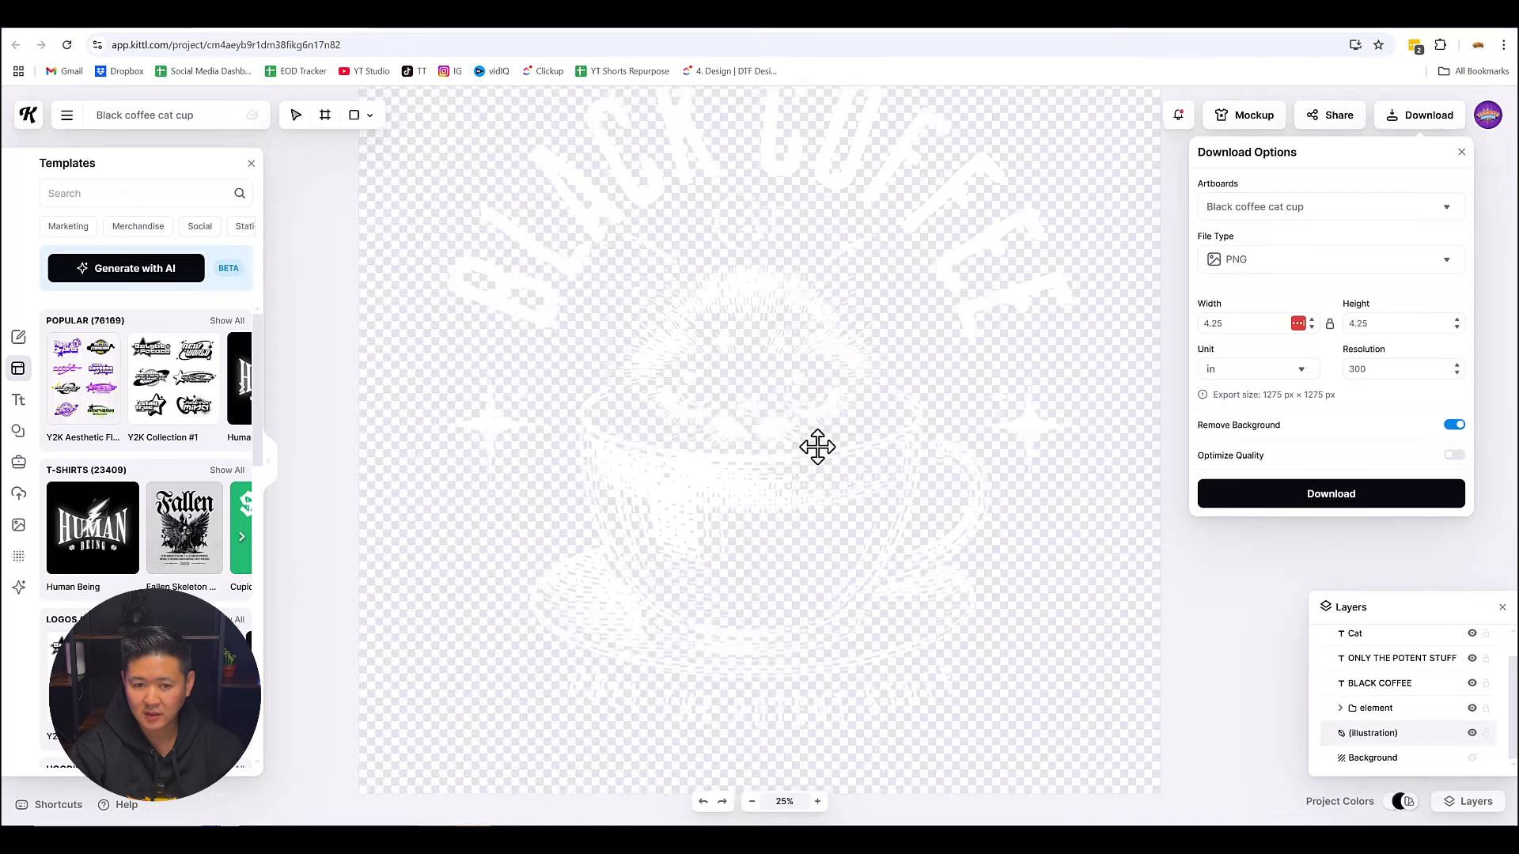
scroll(818, 448, "up", 5)
left_click(1343, 493)
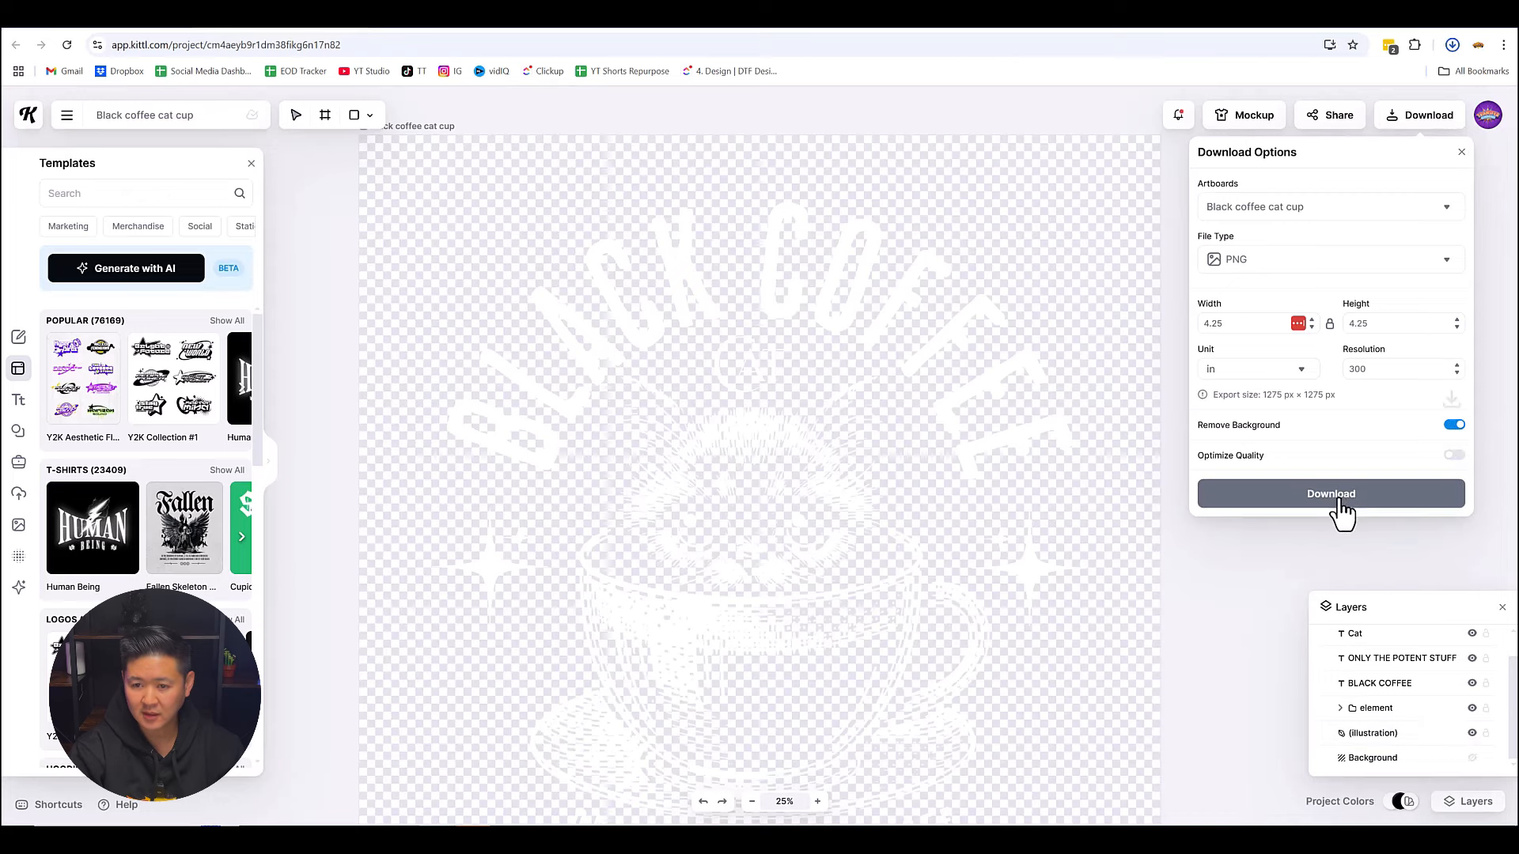
Switch to a new browser tab, load transfersuperstars.com, and open its UV DTF Gang Sheet Builder Pro page.
left_click(381, 28)
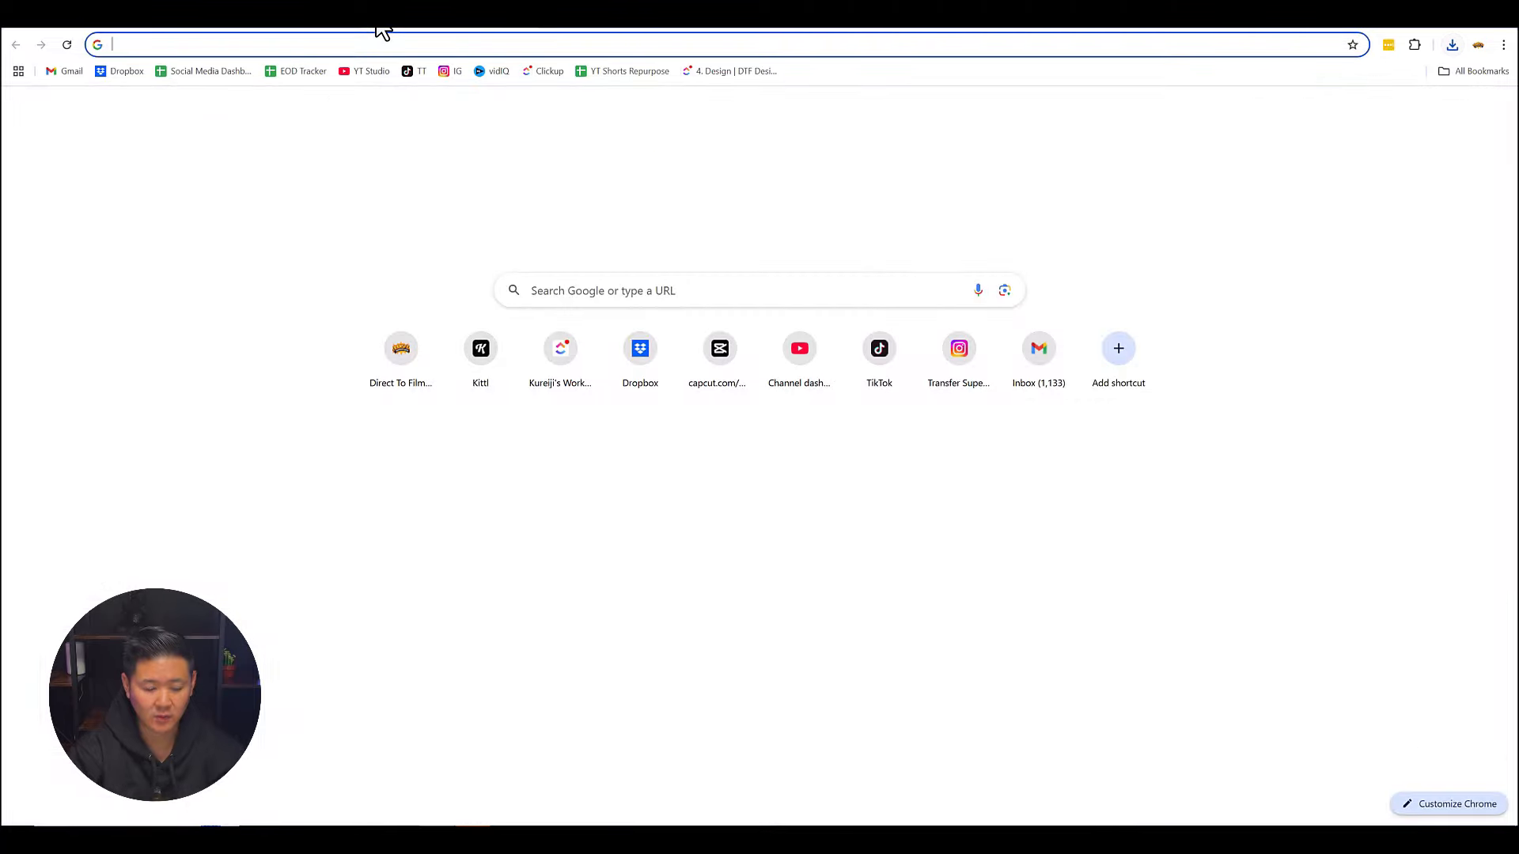
type("tran")
key("Return")
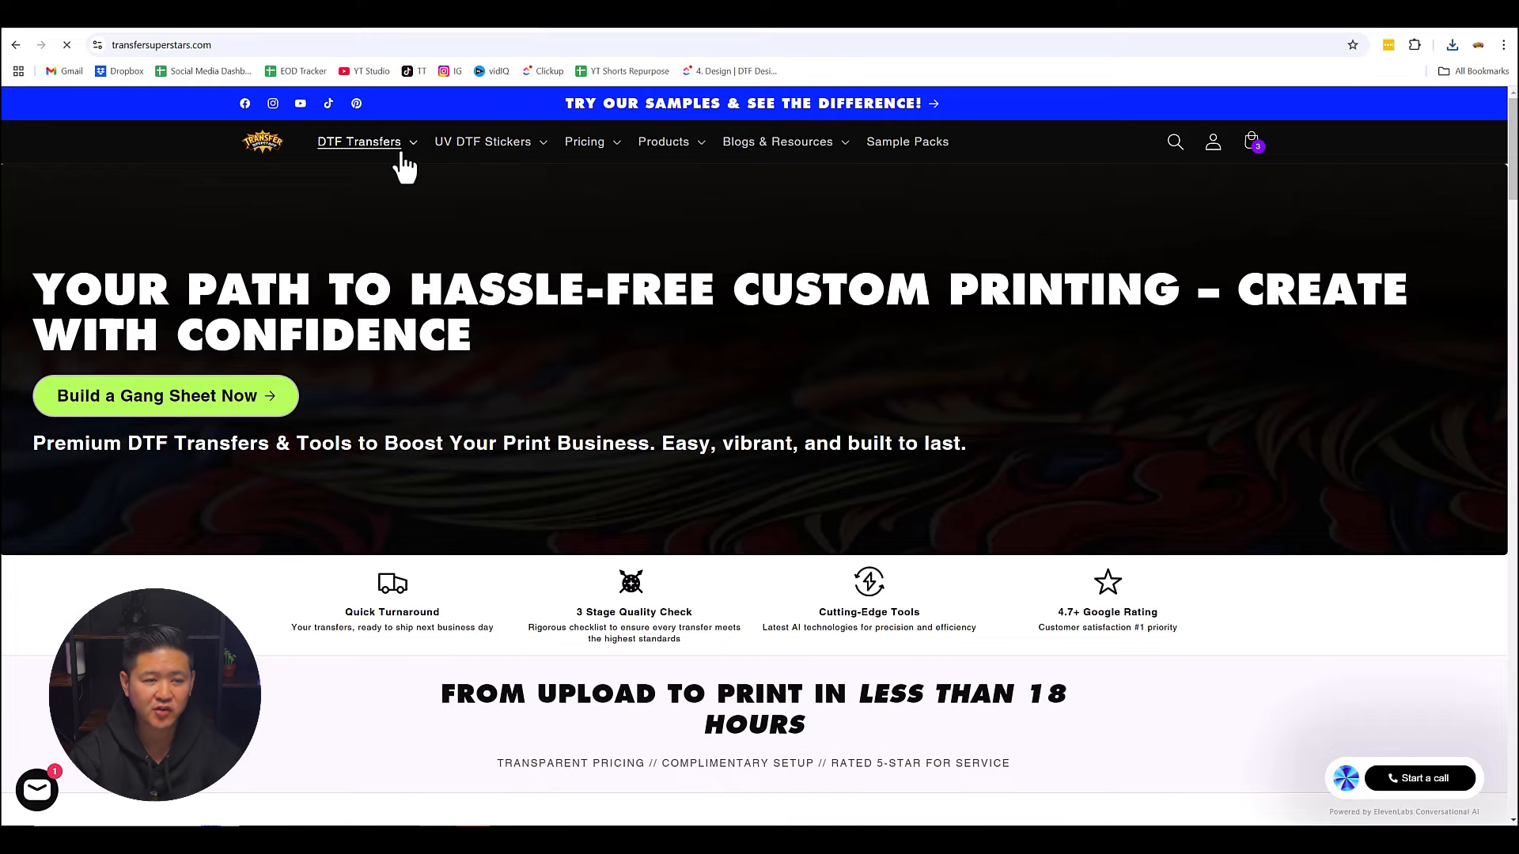
left_click(483, 147)
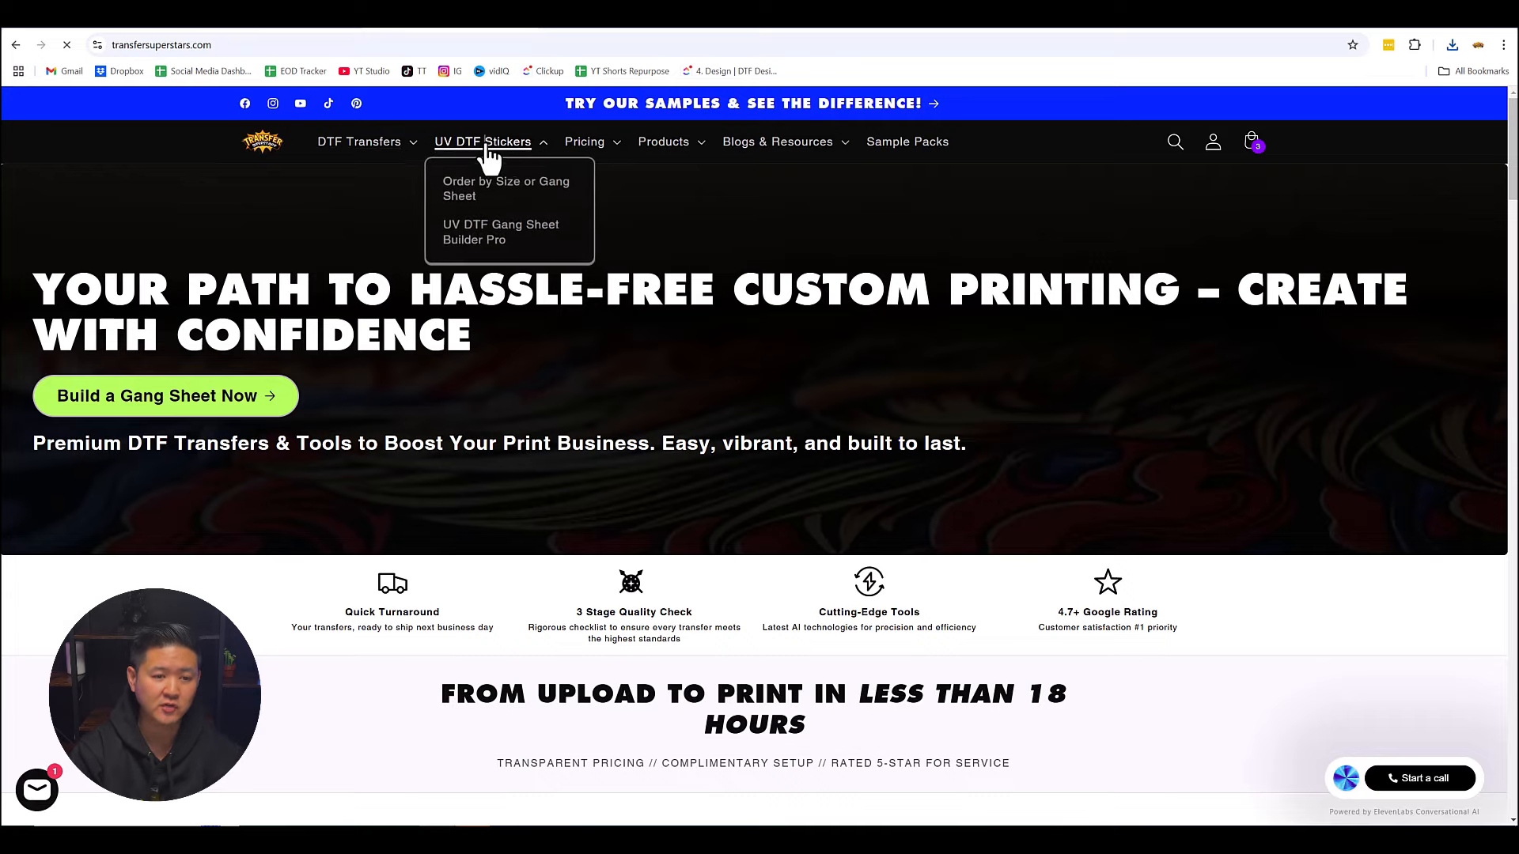
left_click(504, 236)
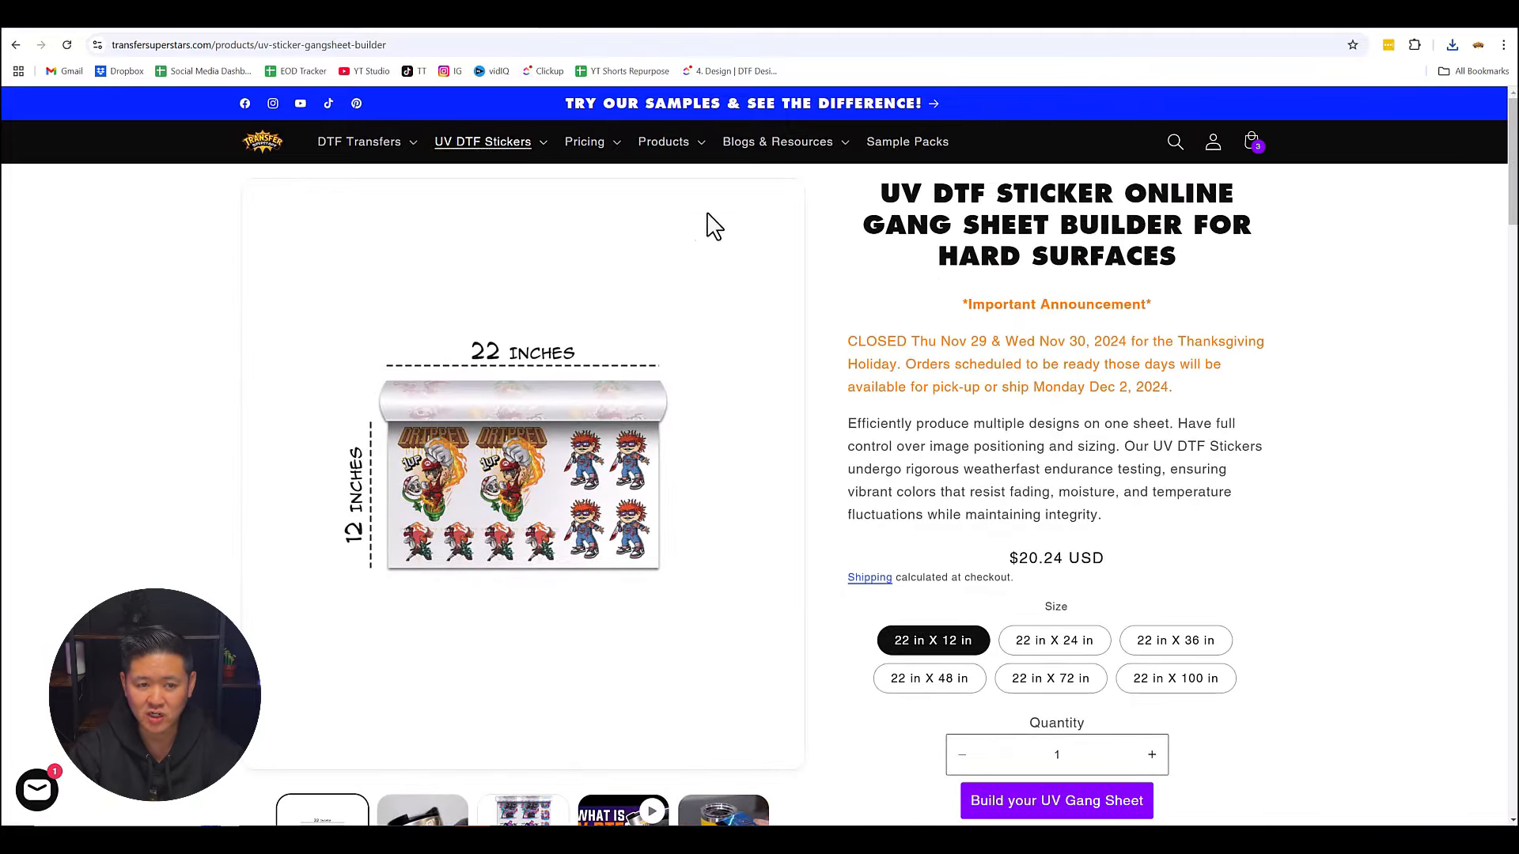
Launch the UV gang sheet builder at size 22 in x 12 in and start a brand new gang sheet.
scroll(910, 380, "down", 3)
scroll(1123, 450, "up", 1)
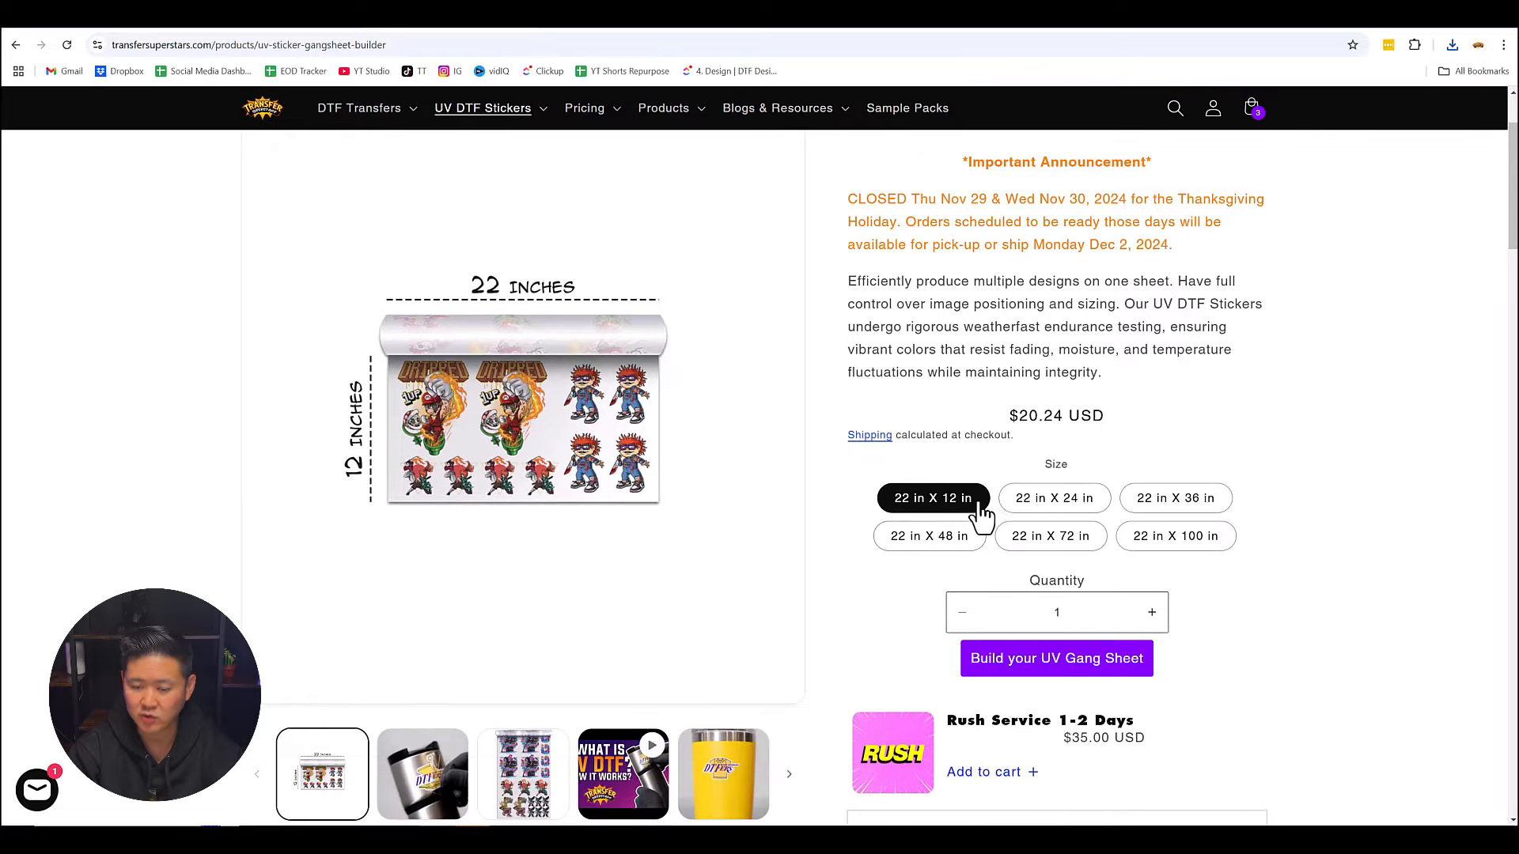
left_click(1051, 663)
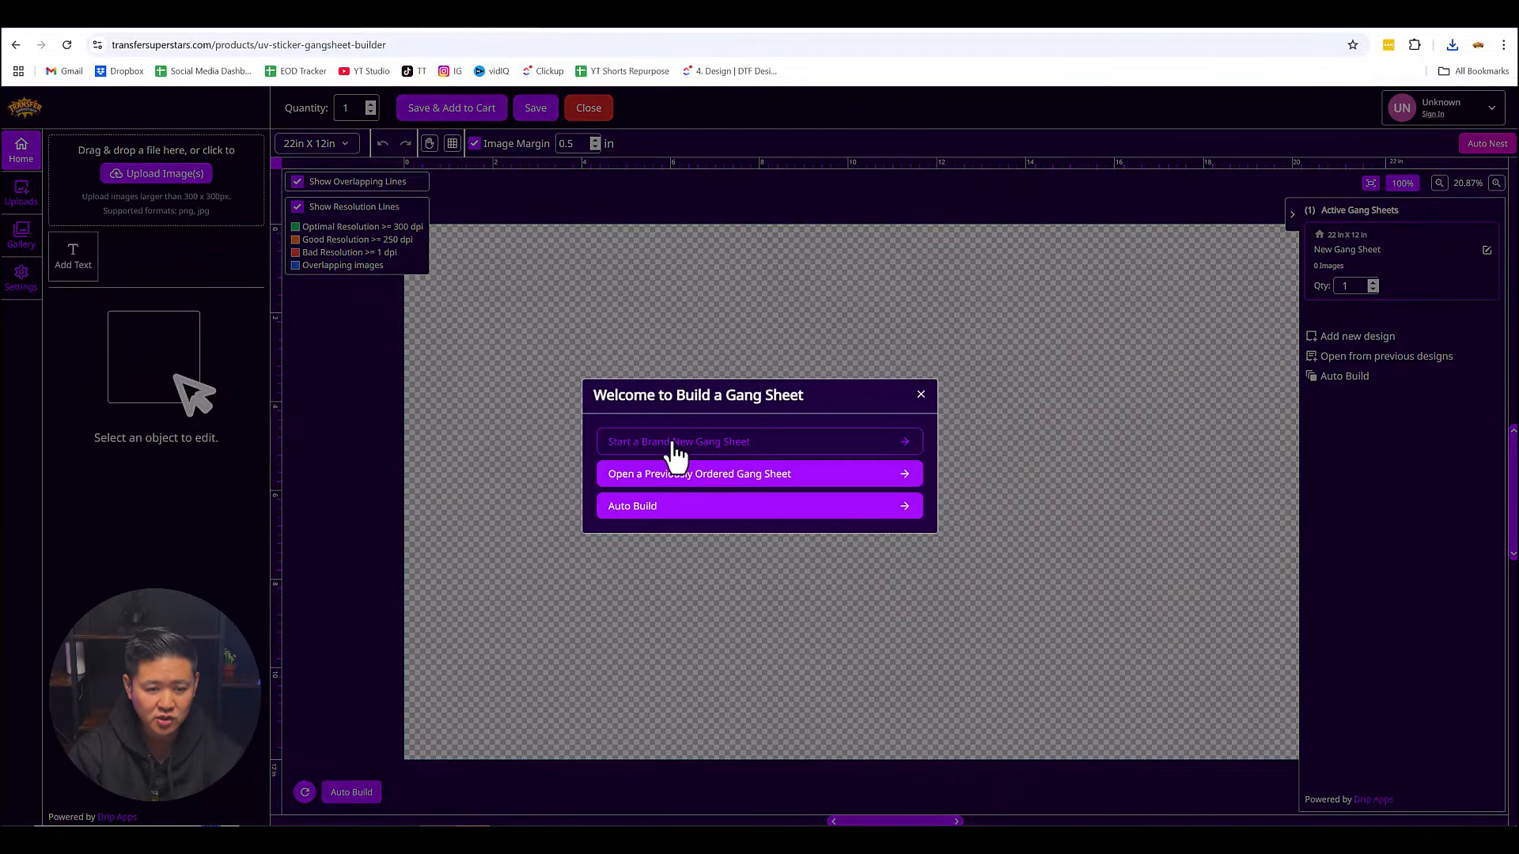
left_click(677, 448)
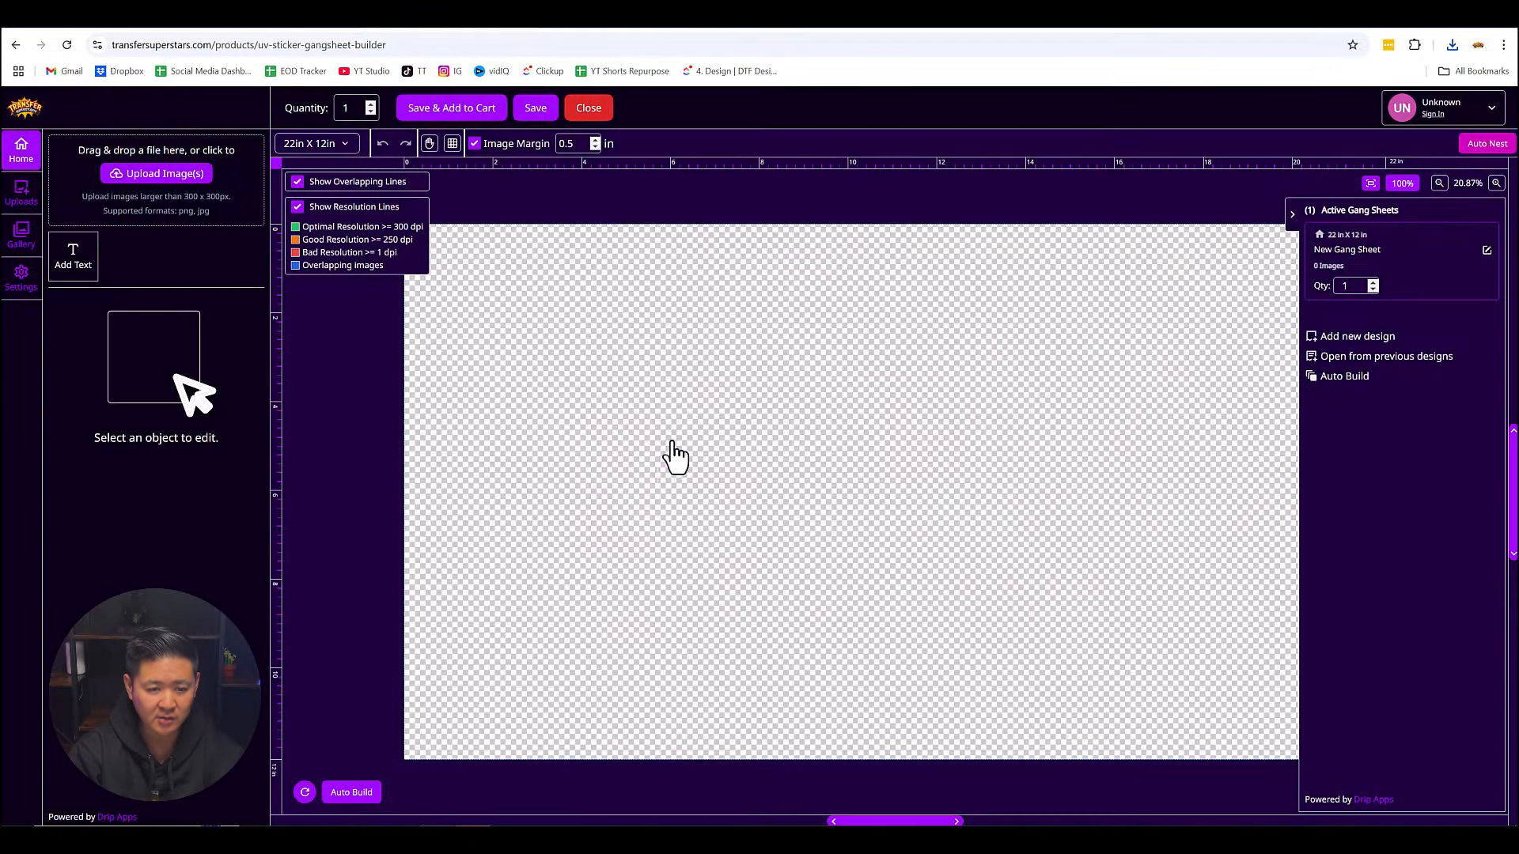
Upload the exported coffee cat PNG and place it near the upper-left corner of the gang sheet.
left_click(150, 173)
double_click(193, 211)
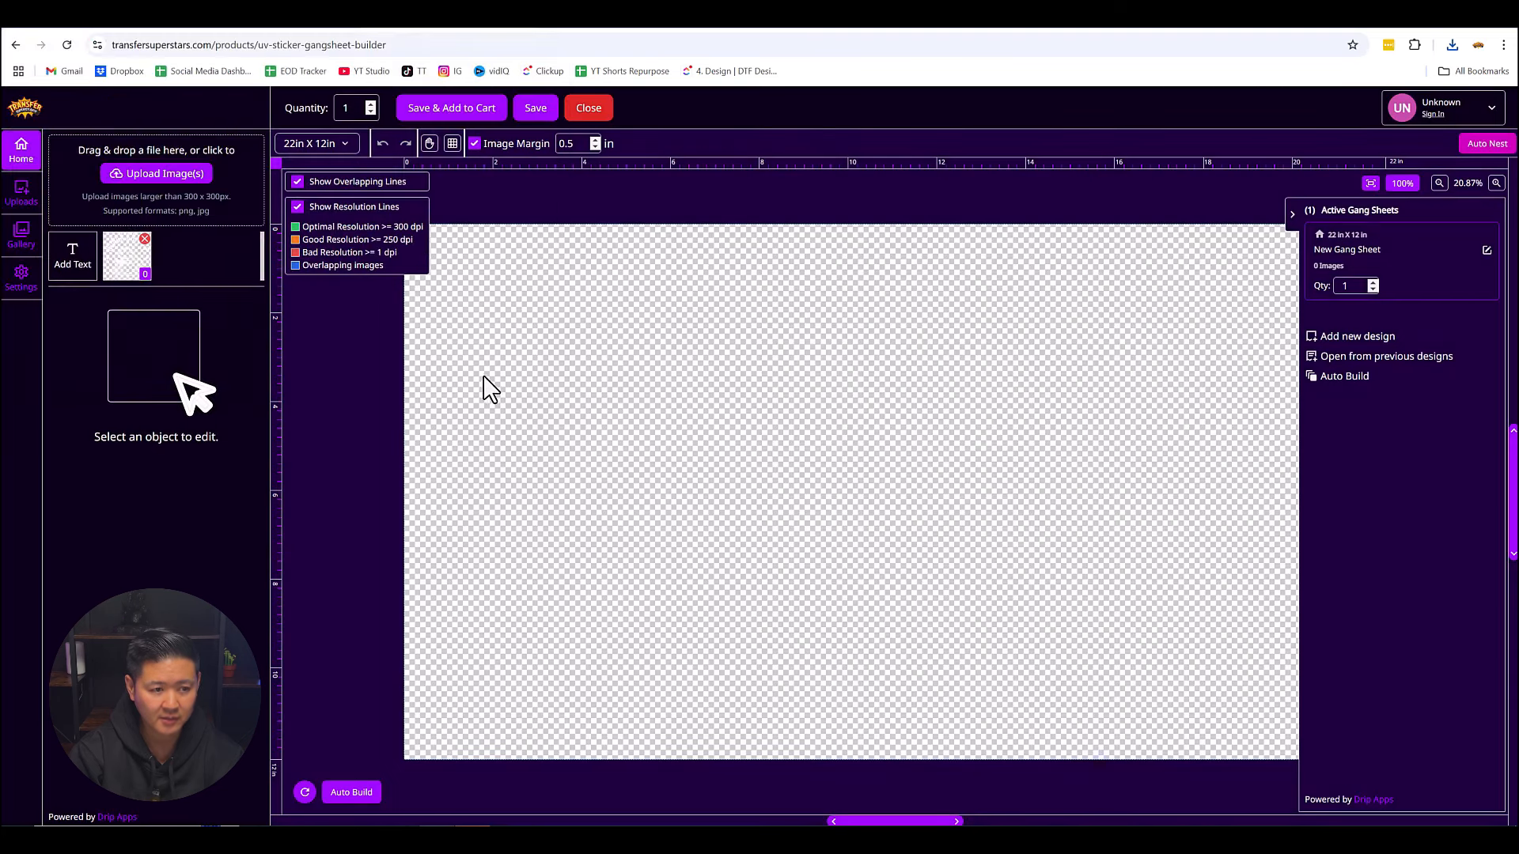
left_click_drag(536, 345, 611, 322)
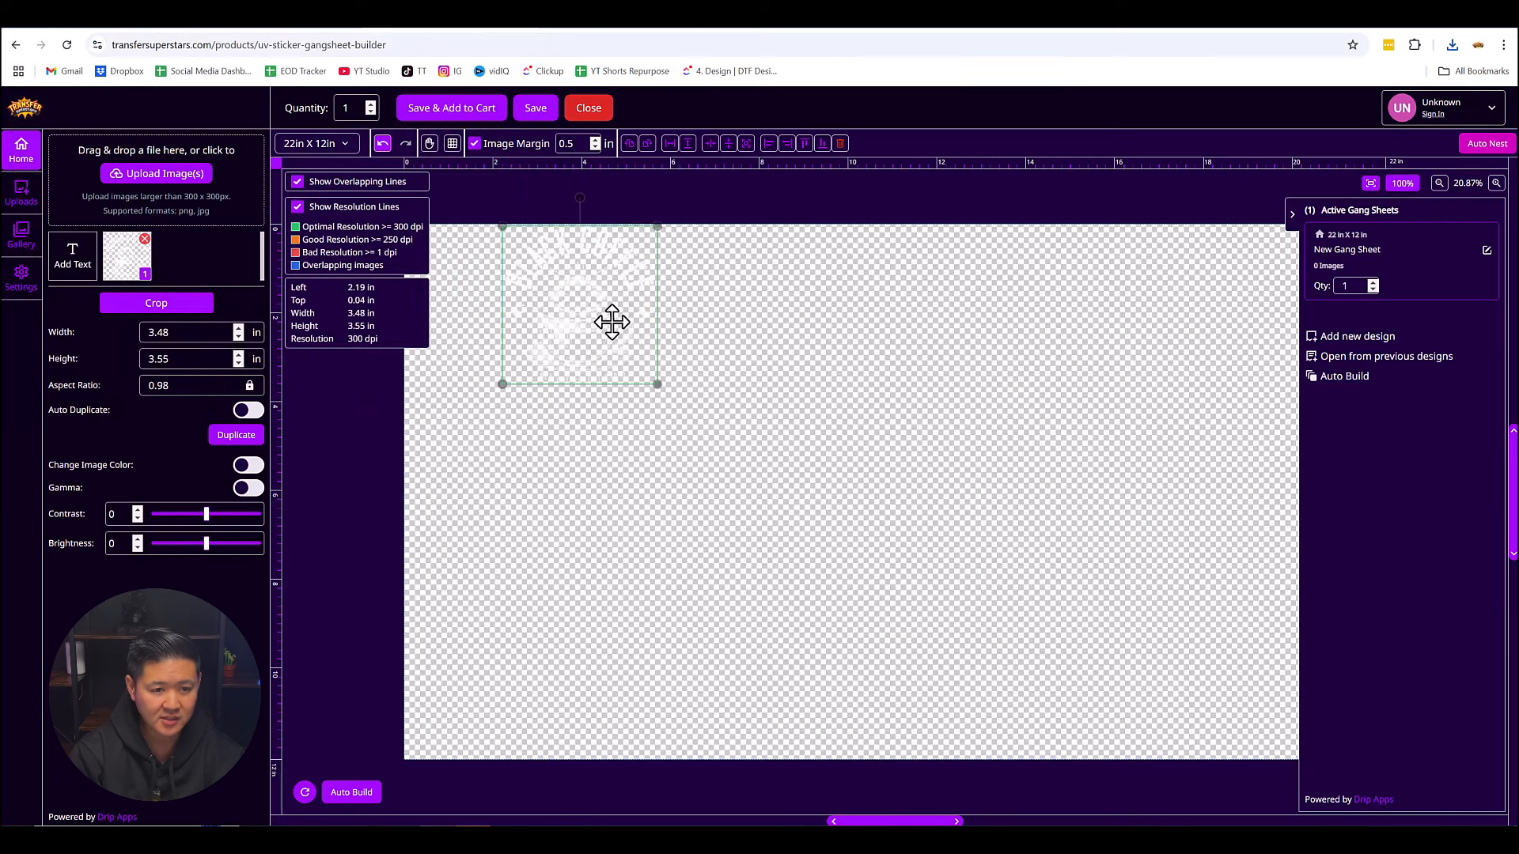
Set the placed coffee cat image's width to 4 inches.
double_click(196, 331)
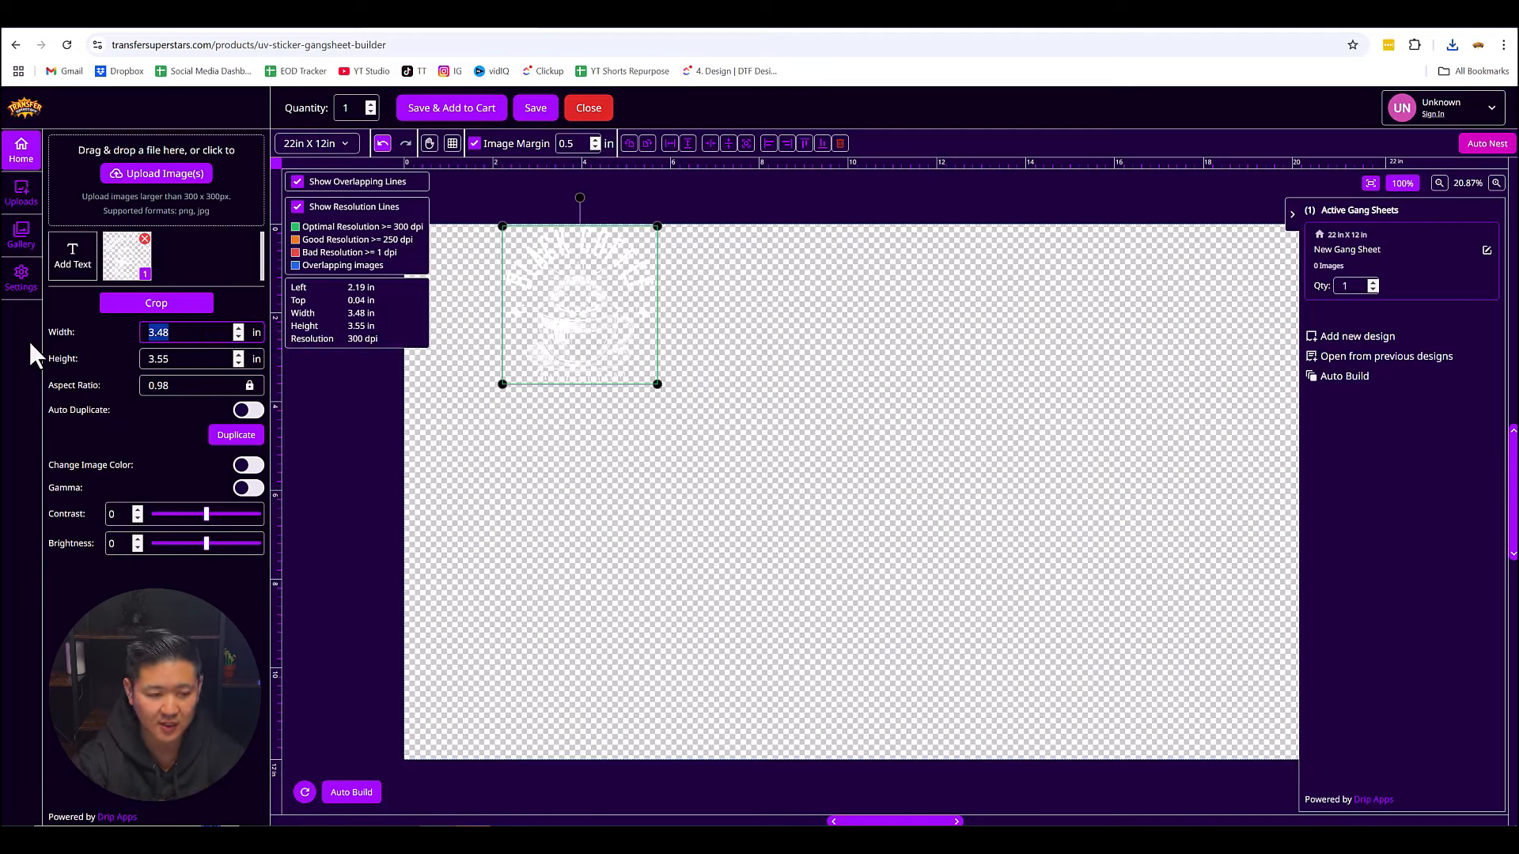
type("4")
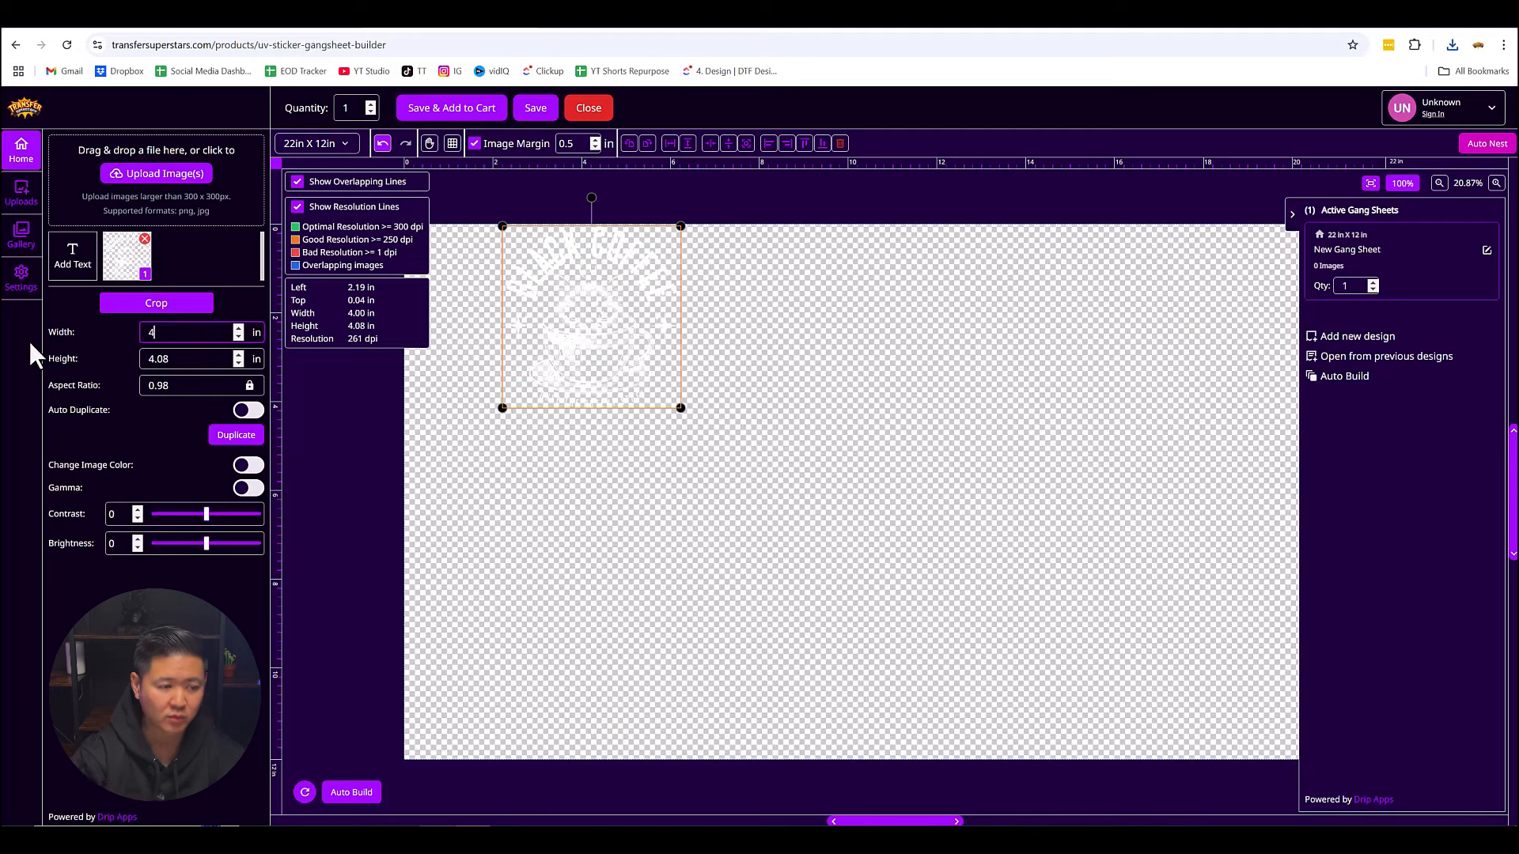
left_click(671, 491)
Delete the placed coffee cat image from the gang sheet and switch back to the Kittl project.
left_click(621, 345)
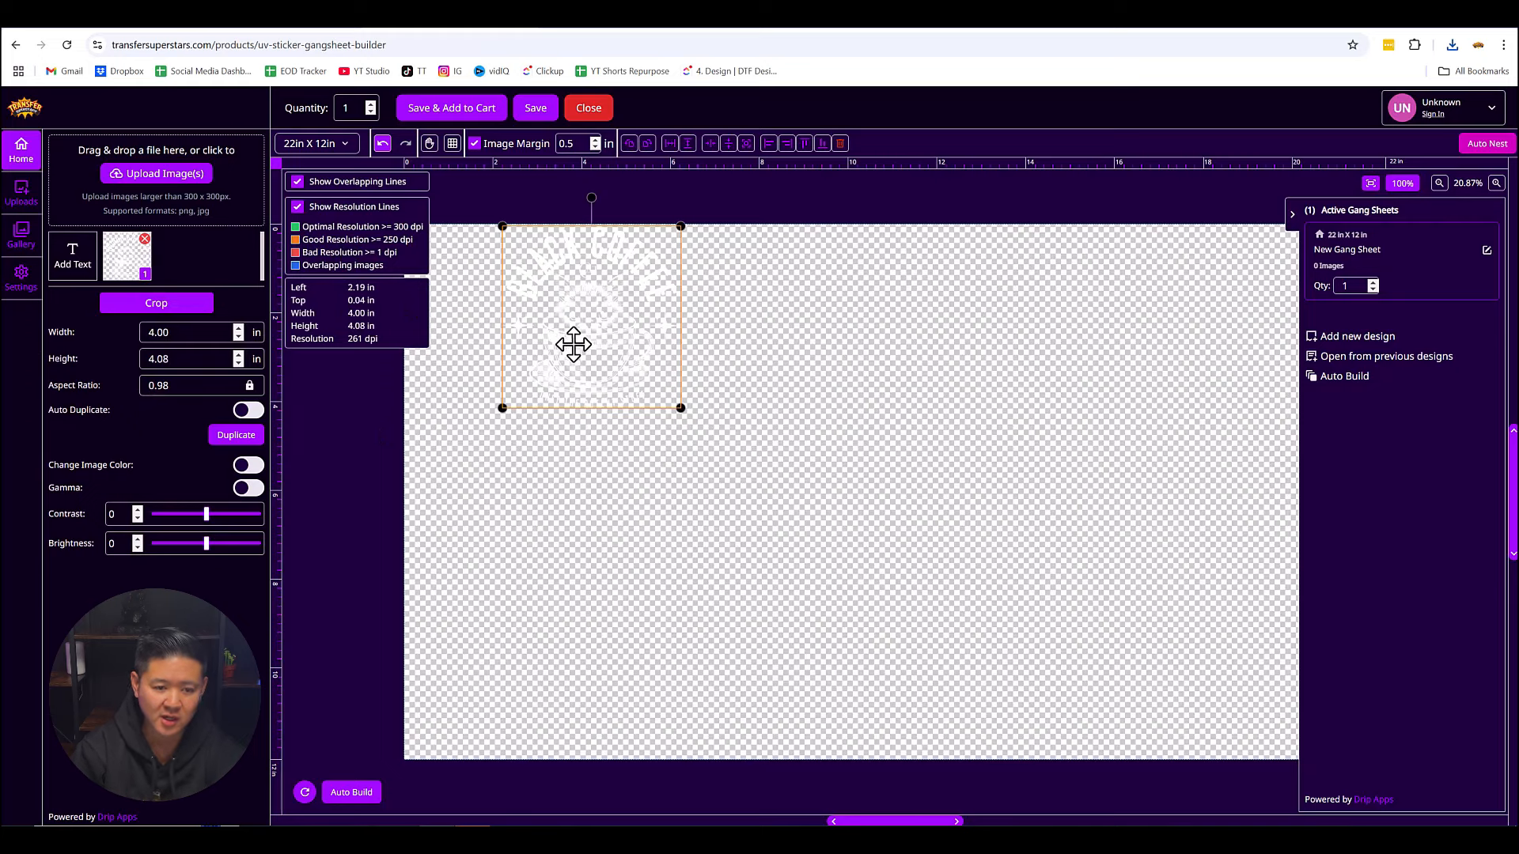
key("Delete")
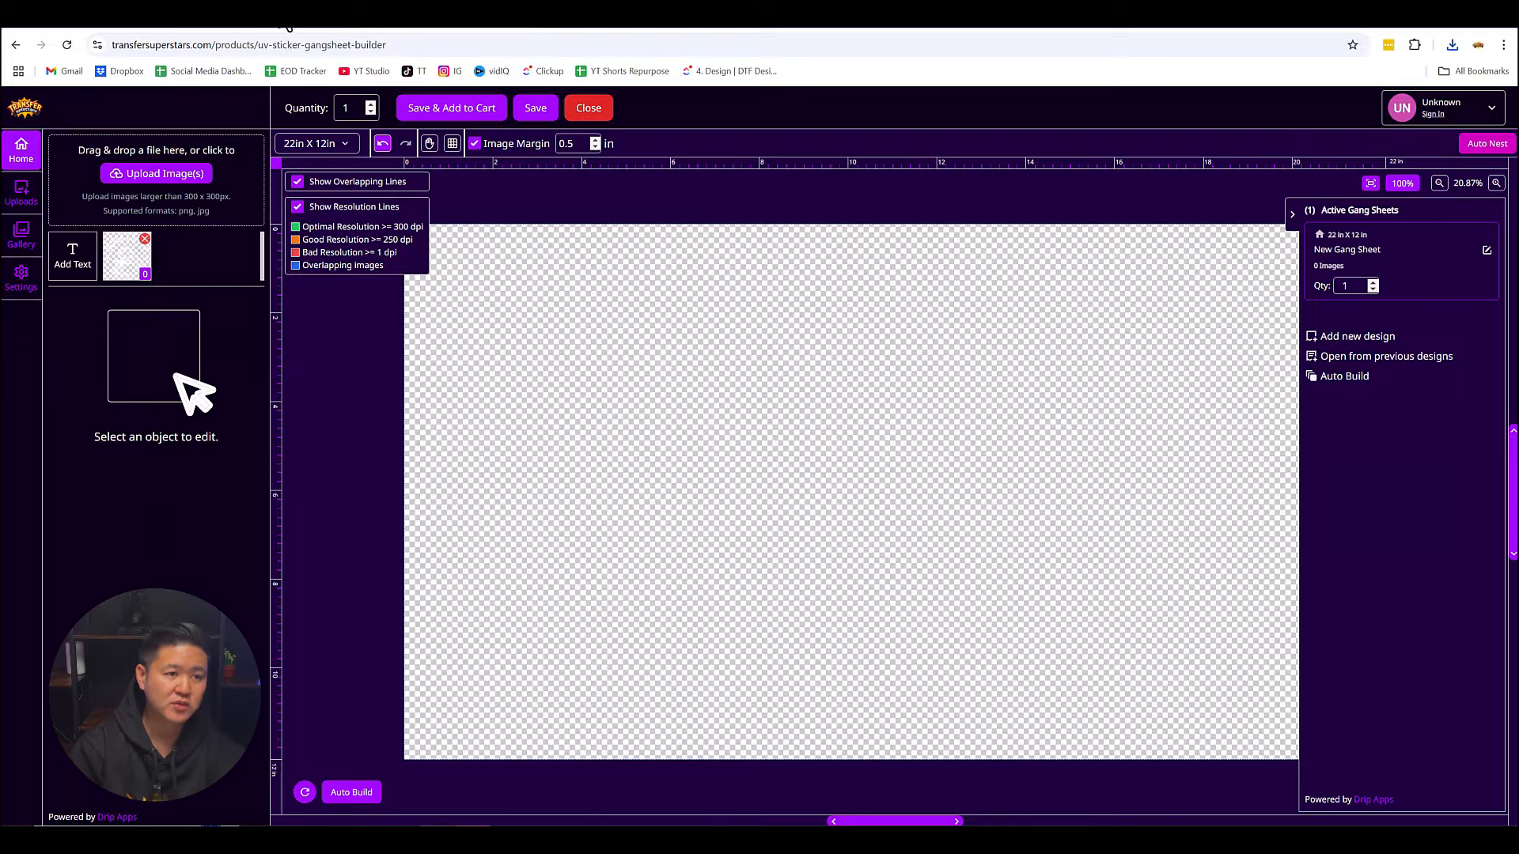
left_click(278, 11)
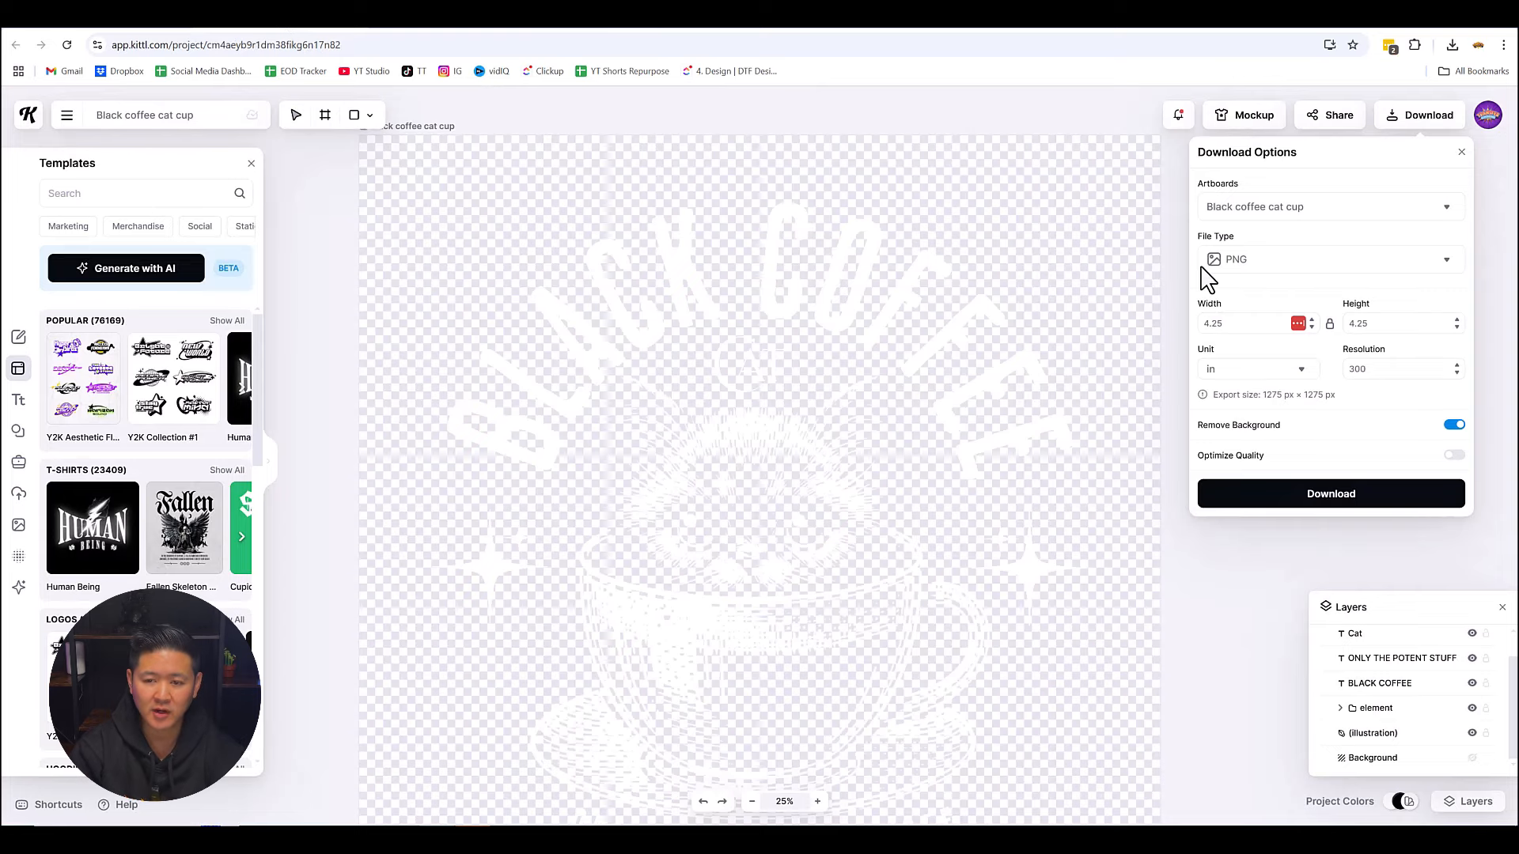
Export the design as a PNG 10 in wide at 300 resolution with the background removed, and switch back to the gang sheet builder.
double_click(1246, 323)
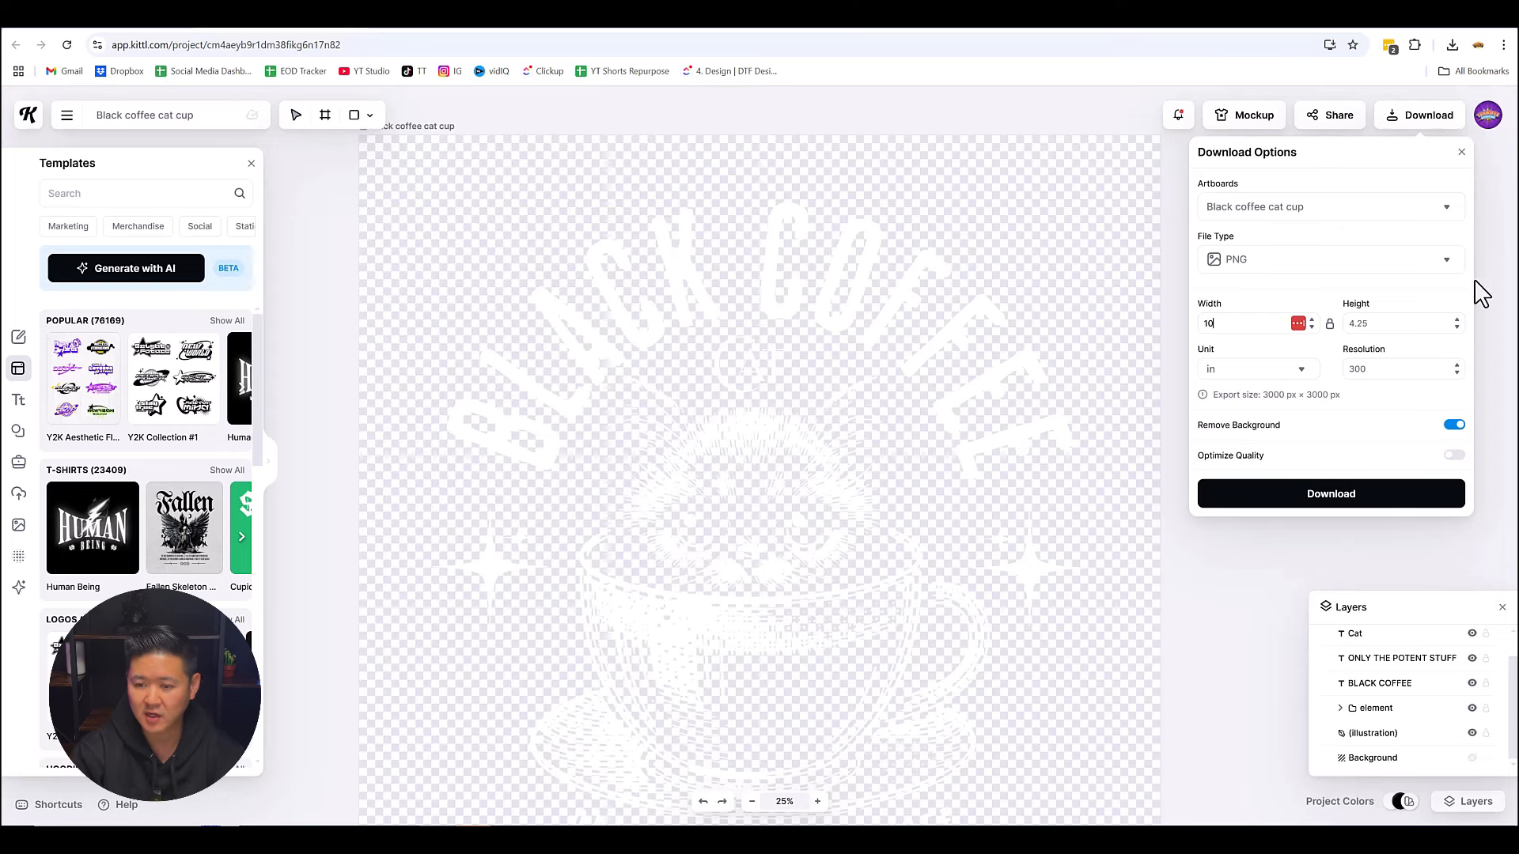
left_click(1397, 494)
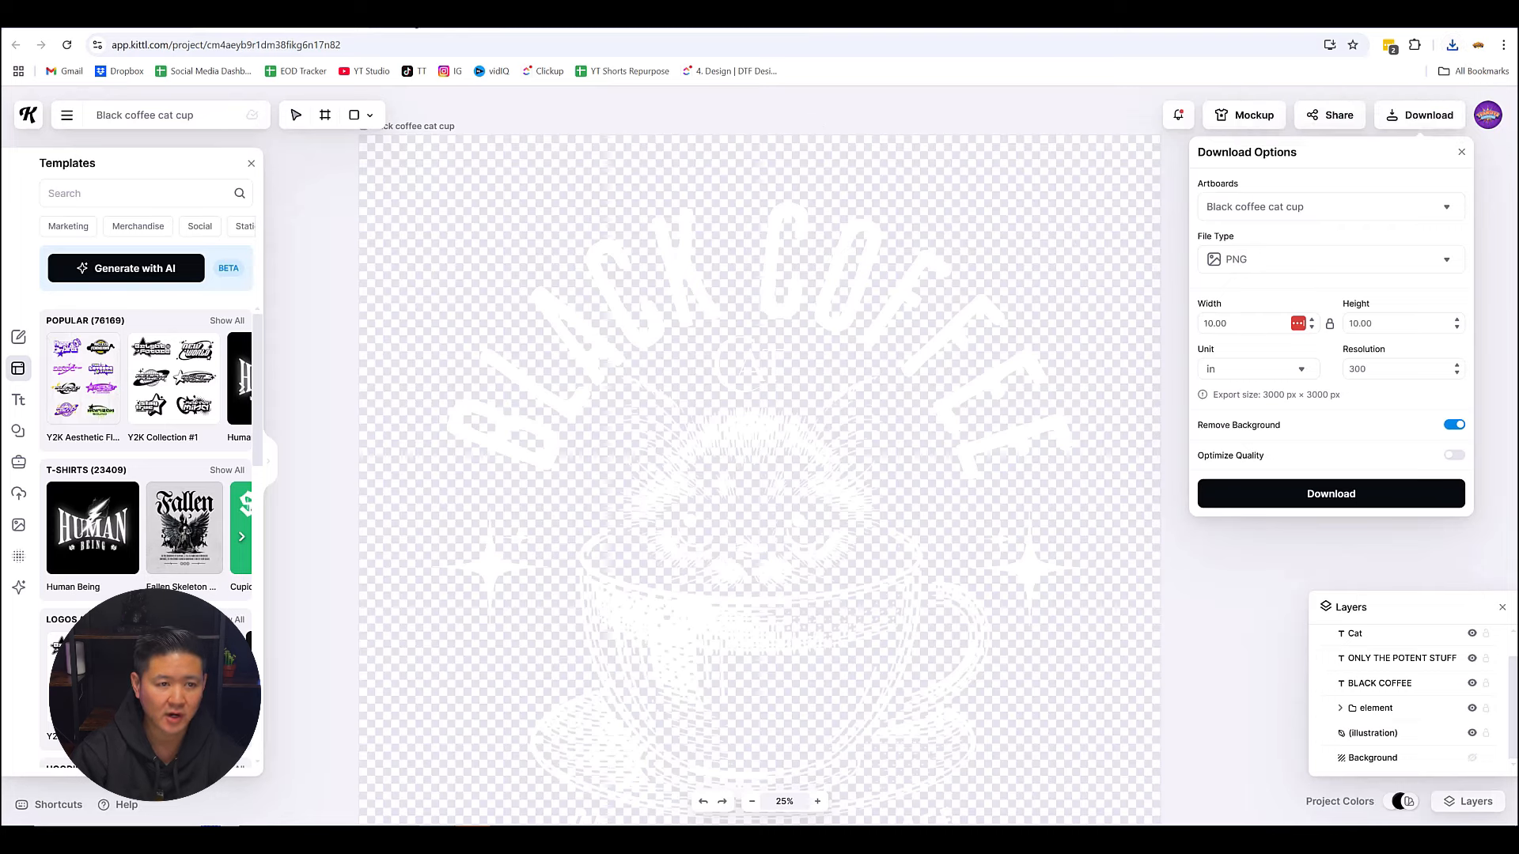
left_click(438, 27)
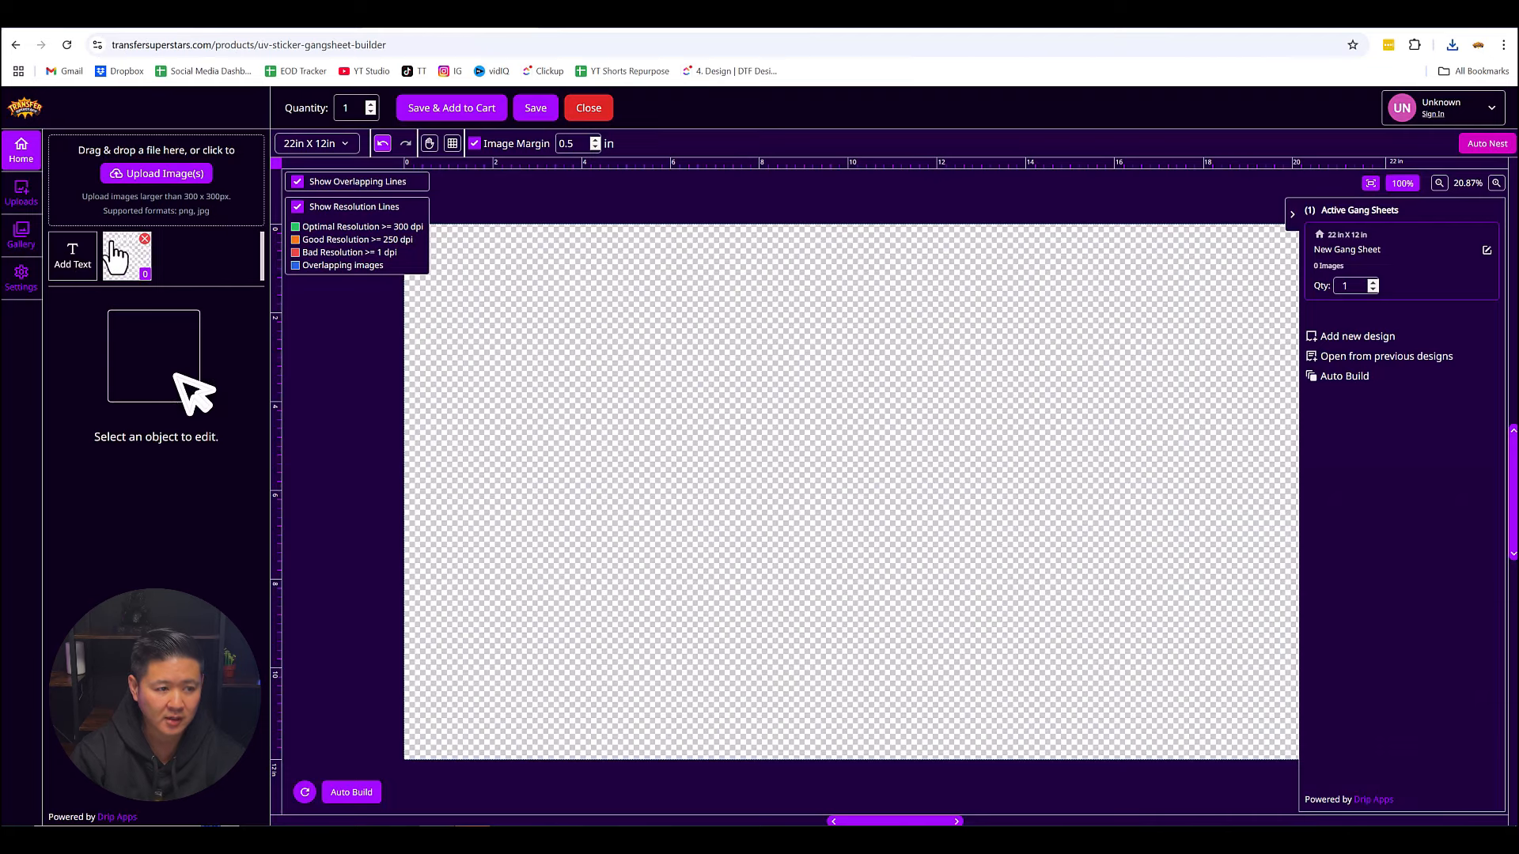
Replace the old uploaded image with Black coffee cat cup (1).png and place it about 0.13 in from the sheet's upper-left edges.
left_click(147, 237)
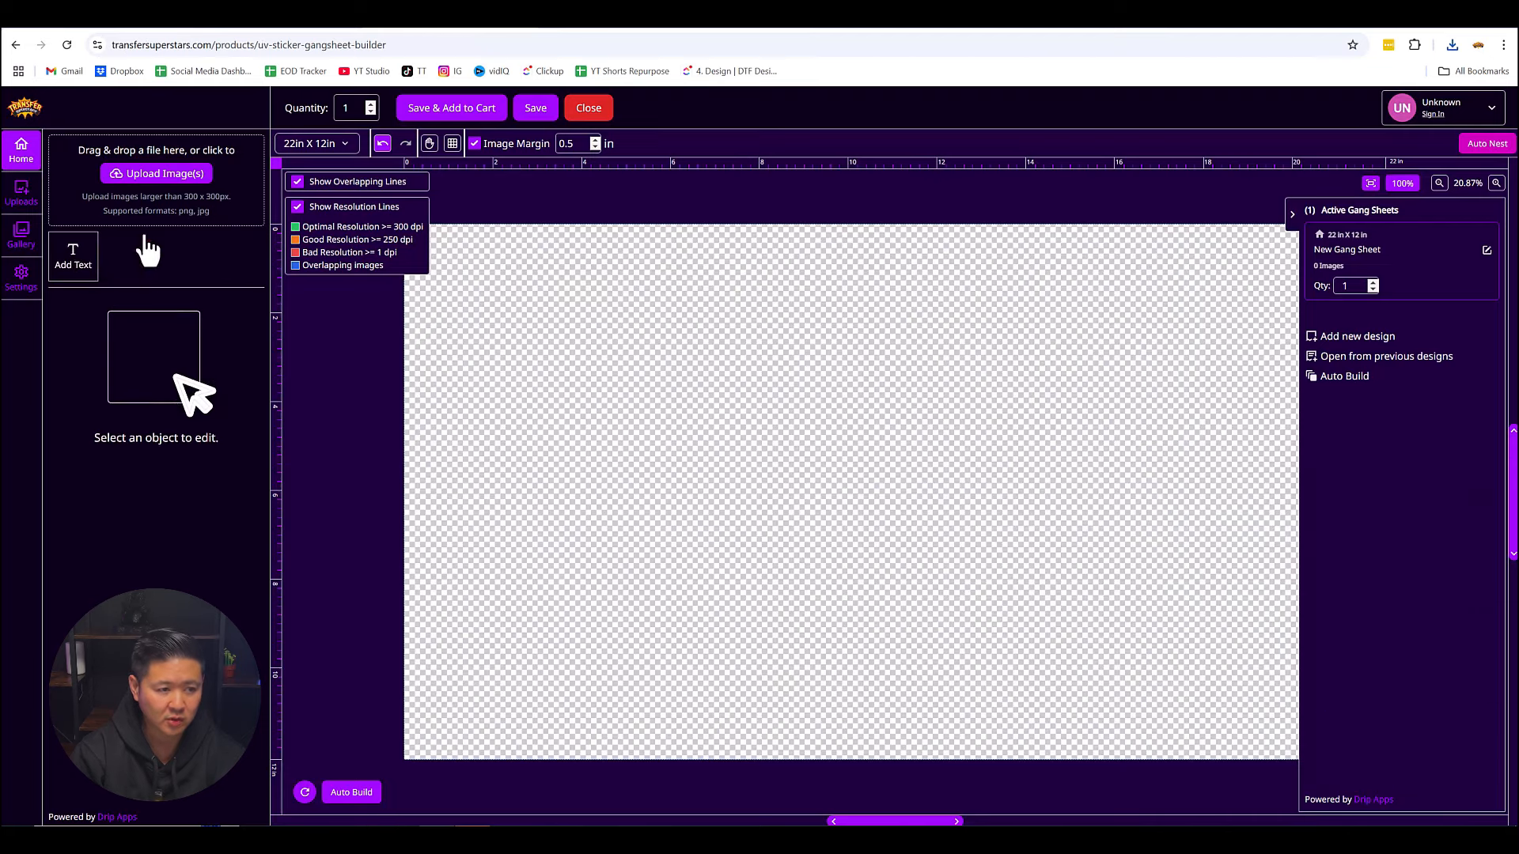
left_click(175, 189)
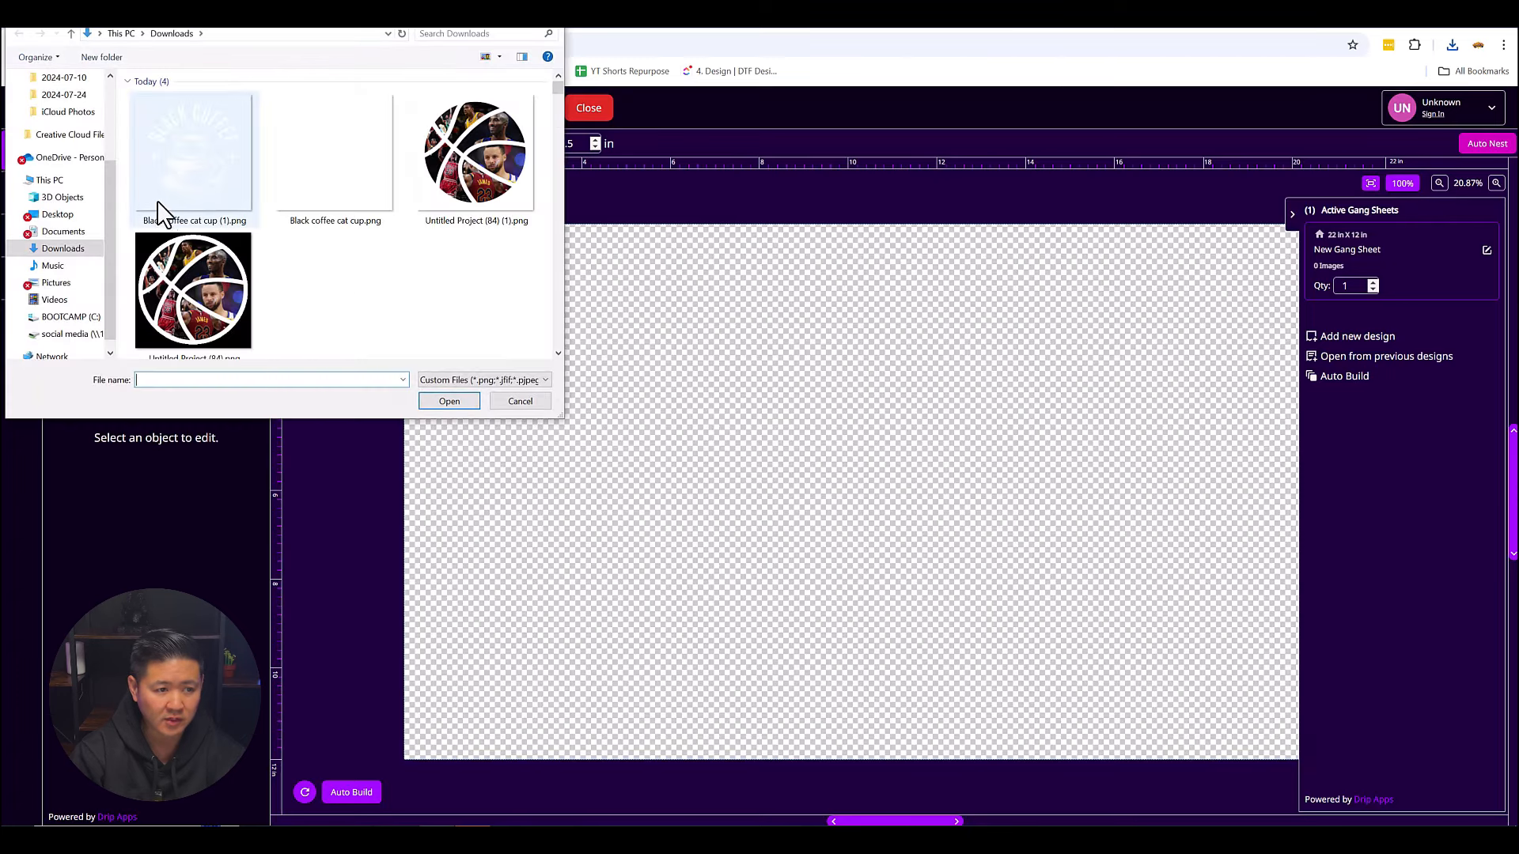
left_click(162, 207)
left_click(448, 401)
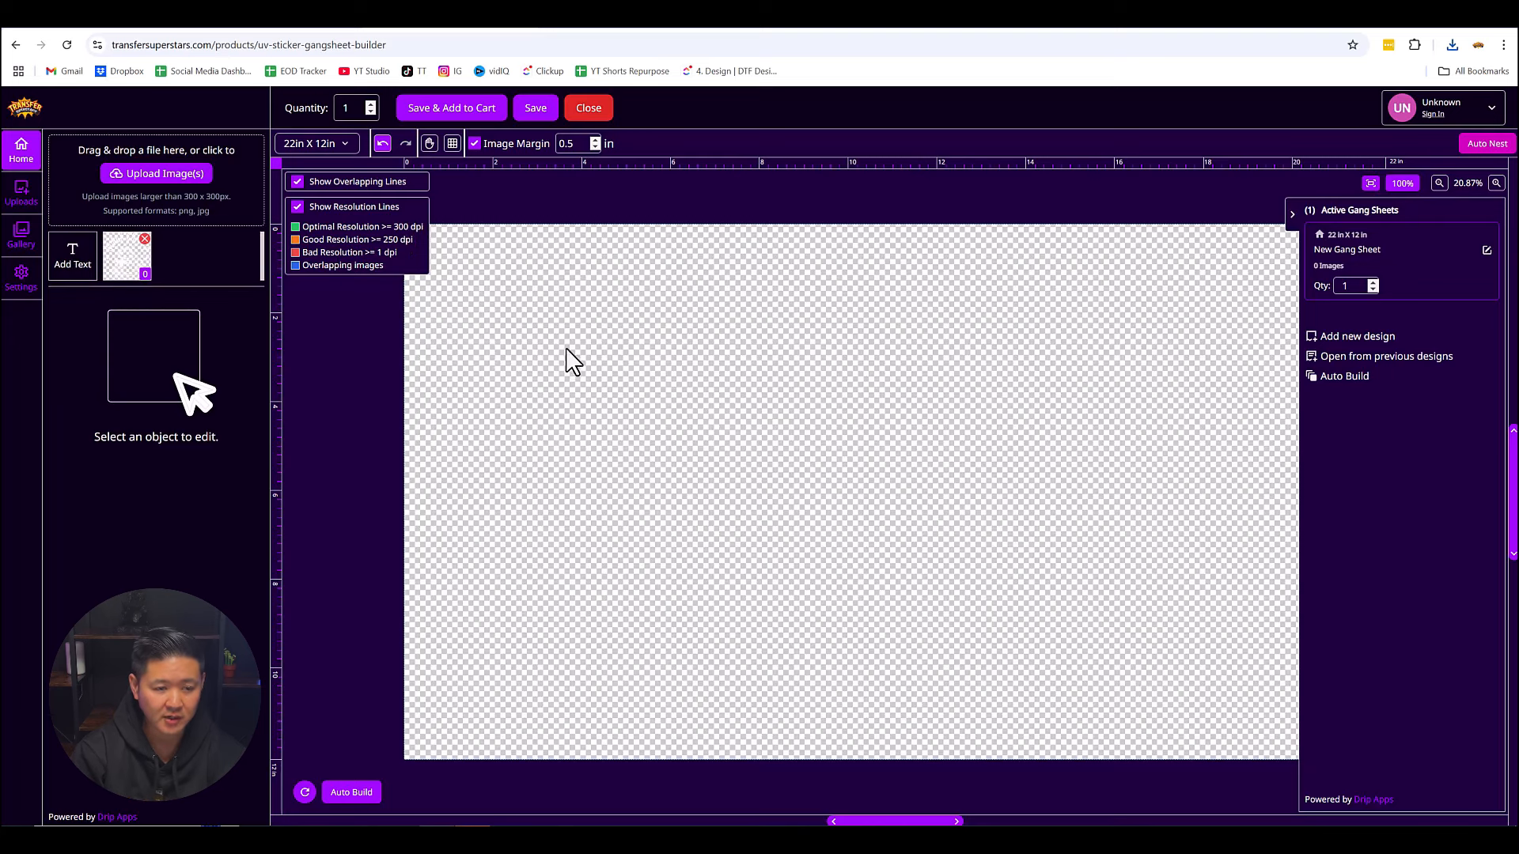
left_click(126, 257)
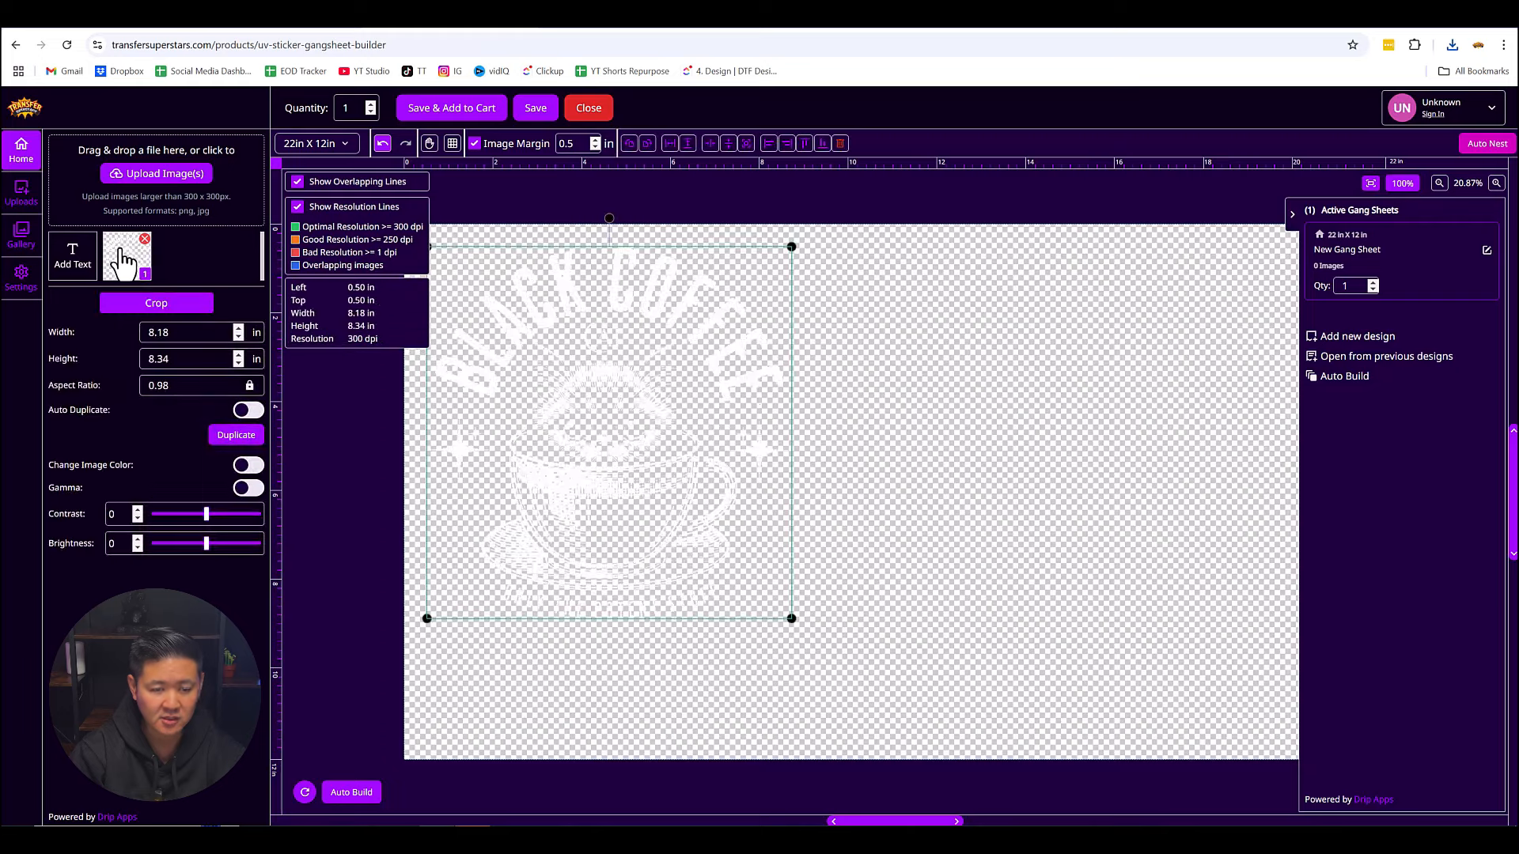
left_click_drag(644, 462, 598, 360)
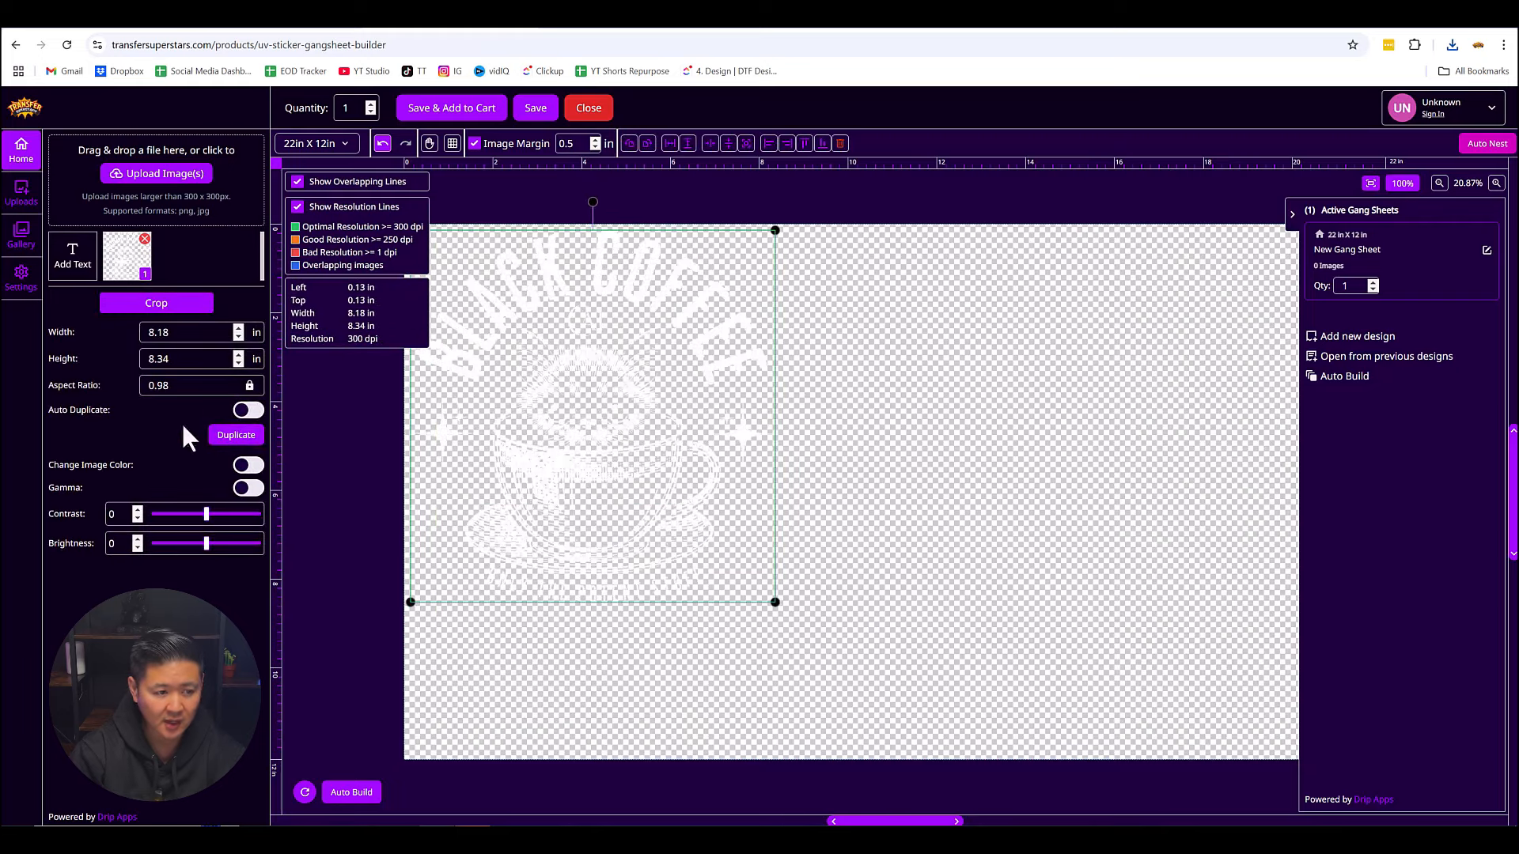
Try a width of 4 inches for the placed coffee cat image and nudge it near the sheet's upper-left corner.
double_click(191, 332)
type("4")
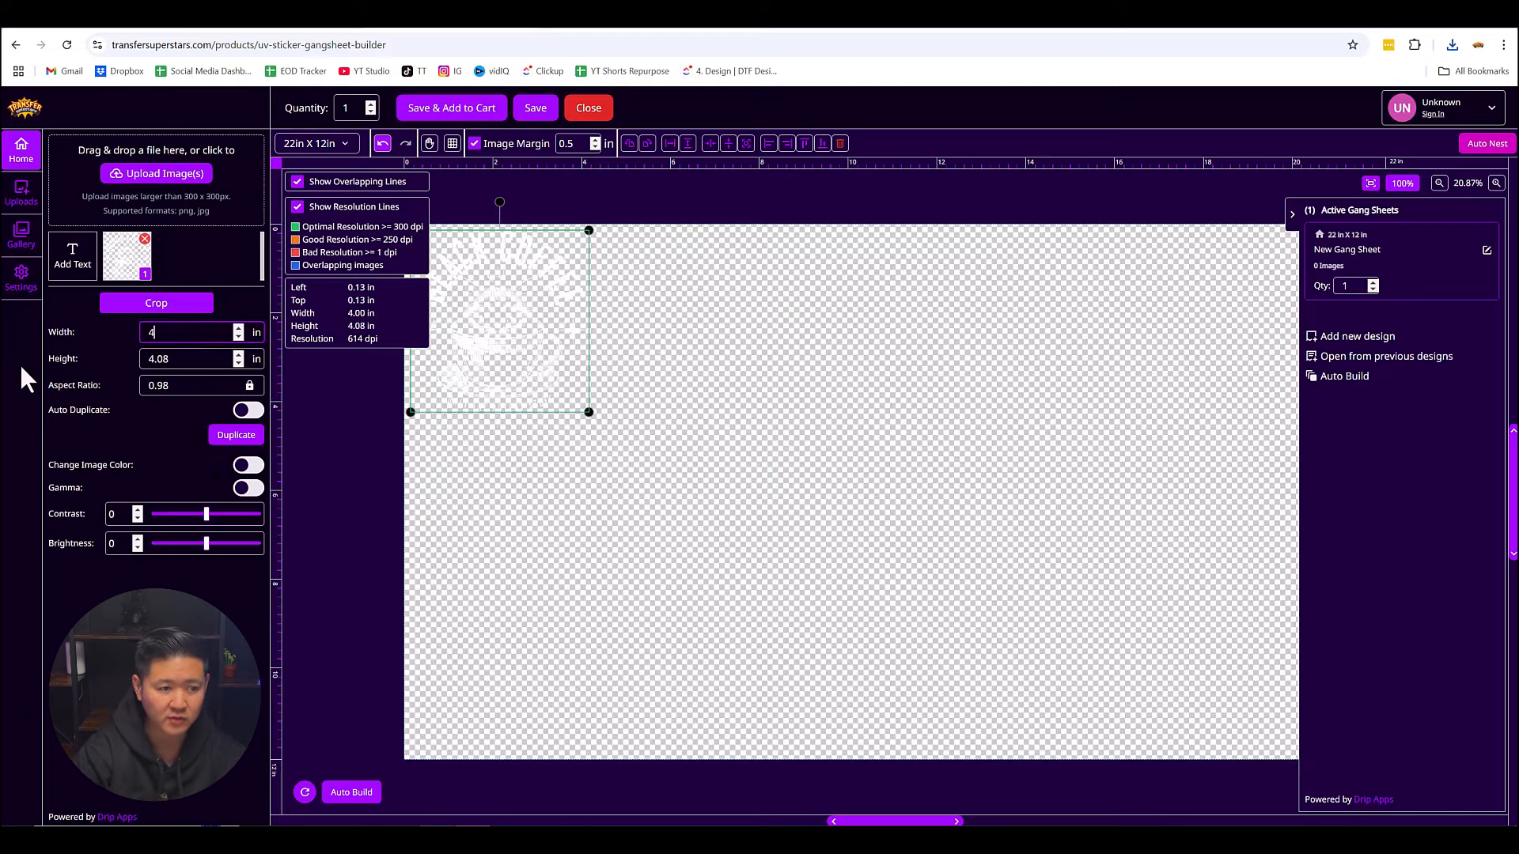
left_click_drag(467, 364, 468, 361)
Set the coffee cat image's width to 3.5 inches and move it to about 0.07 in left and 0 in top on the sheet.
left_click_drag(180, 333, 26, 348)
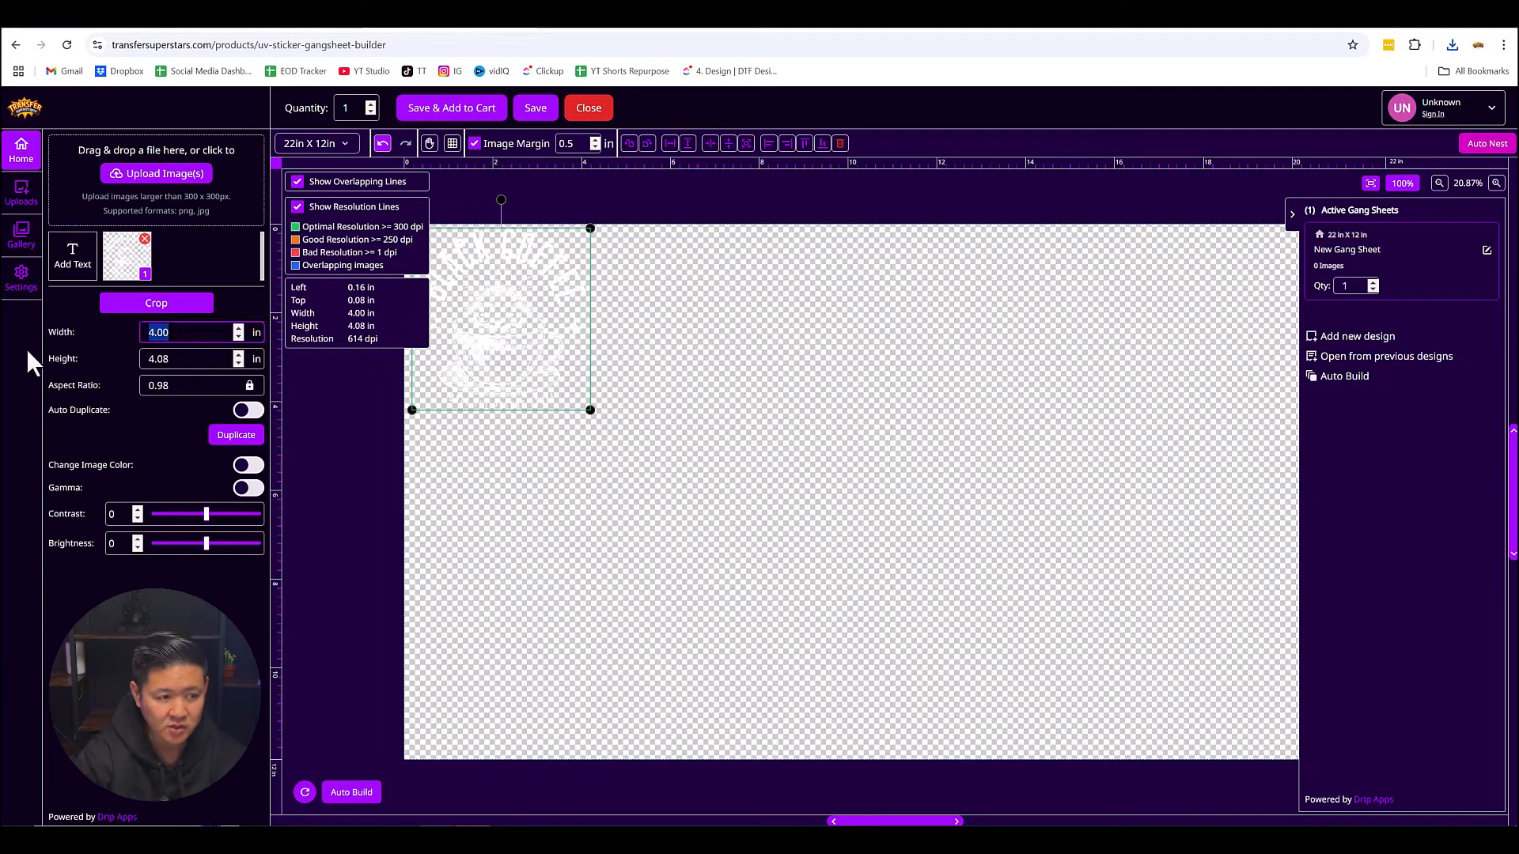
type("3")
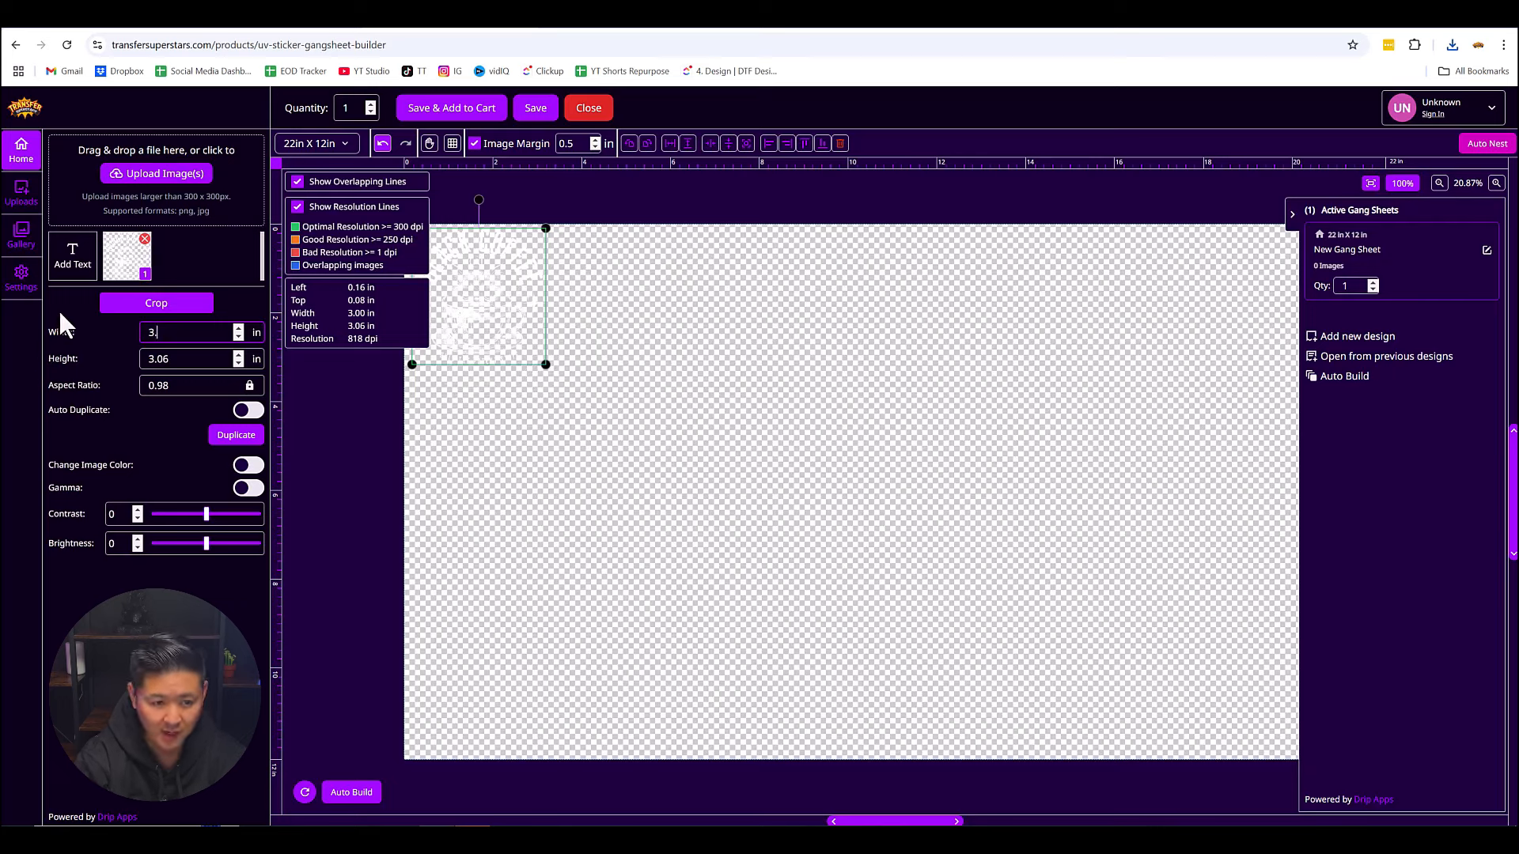
type(".5")
left_click_drag(504, 355, 501, 353)
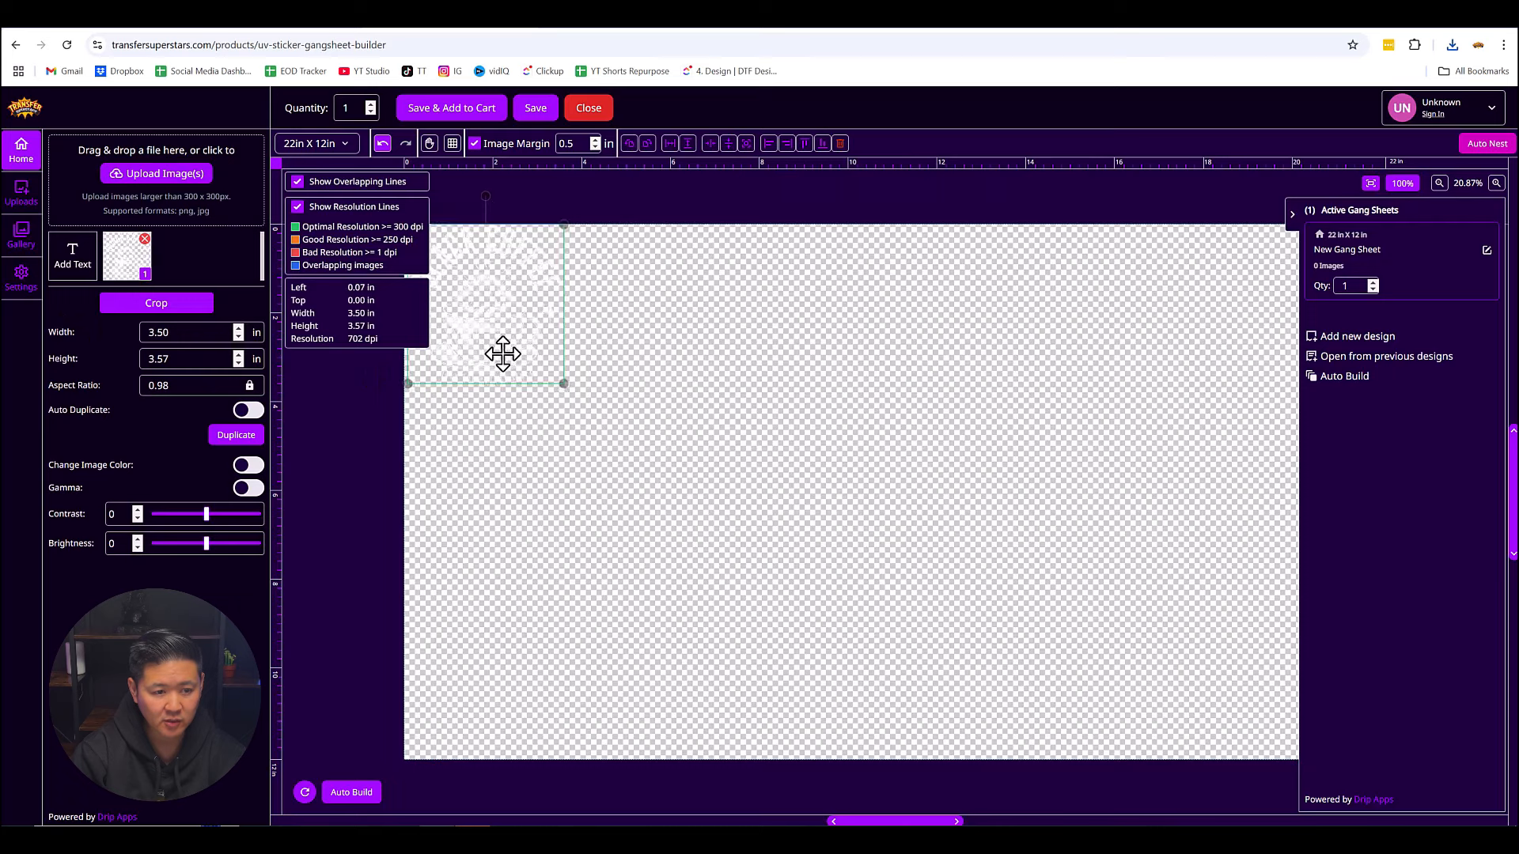
Duplicate the coffee cat image until 15 copies fill the gang sheet in three rows of five.
left_click(258, 436)
left_click(258, 437)
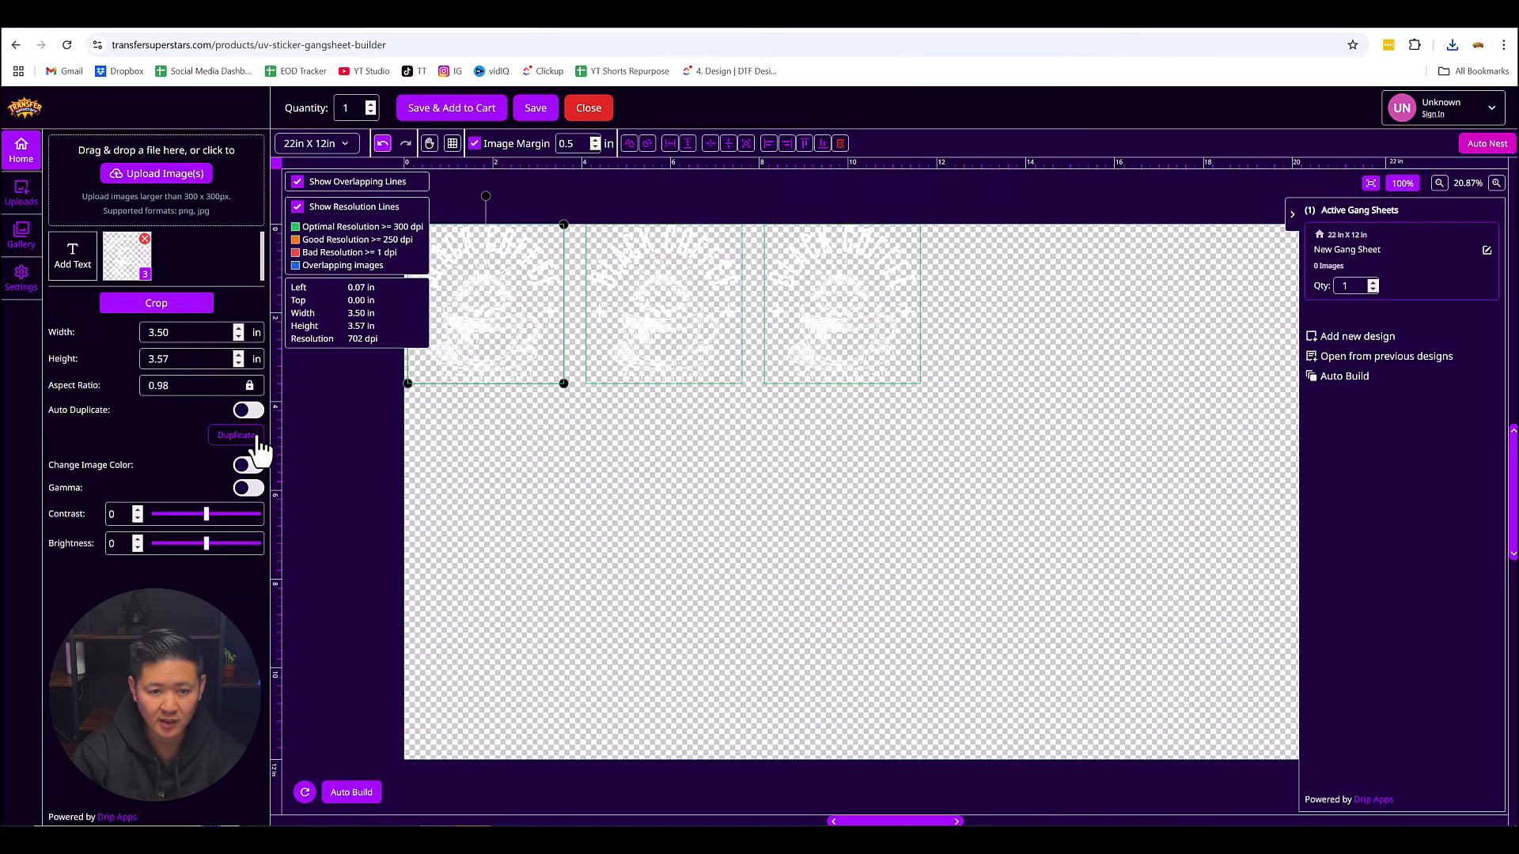
left_click(259, 437)
left_click(259, 437)
left_click(259, 436)
left_click(259, 436)
left_click(258, 437)
left_click(259, 437)
left_click(258, 437)
left_click(259, 436)
left_click(259, 437)
left_click(259, 437)
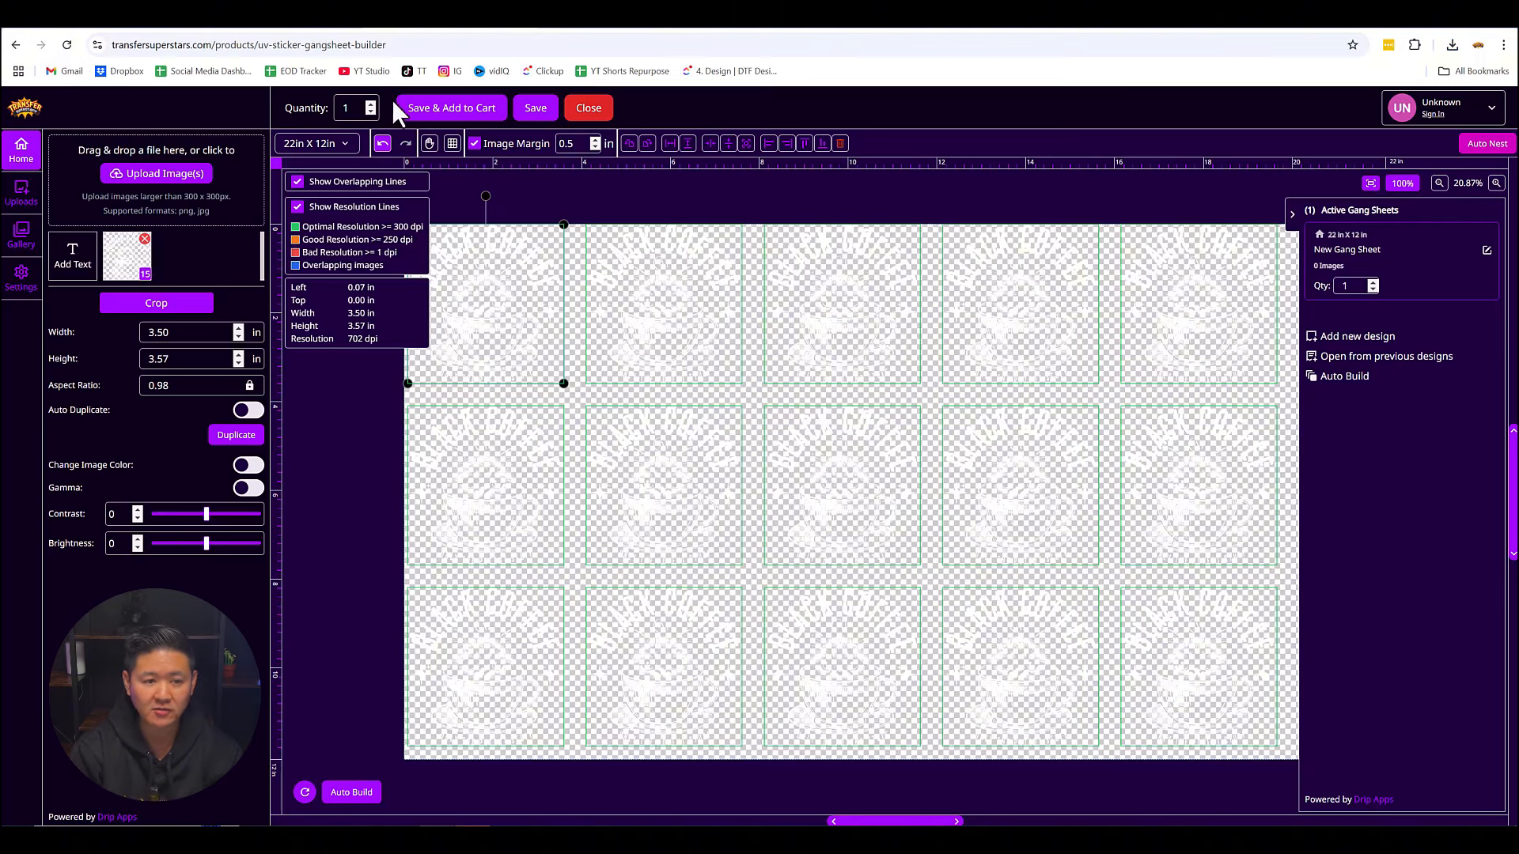
Save the gang sheet to the cart as "bat cat uv dtf cup wrap 2024-12-04", accepting the artwork rights agreement.
left_click(450, 111)
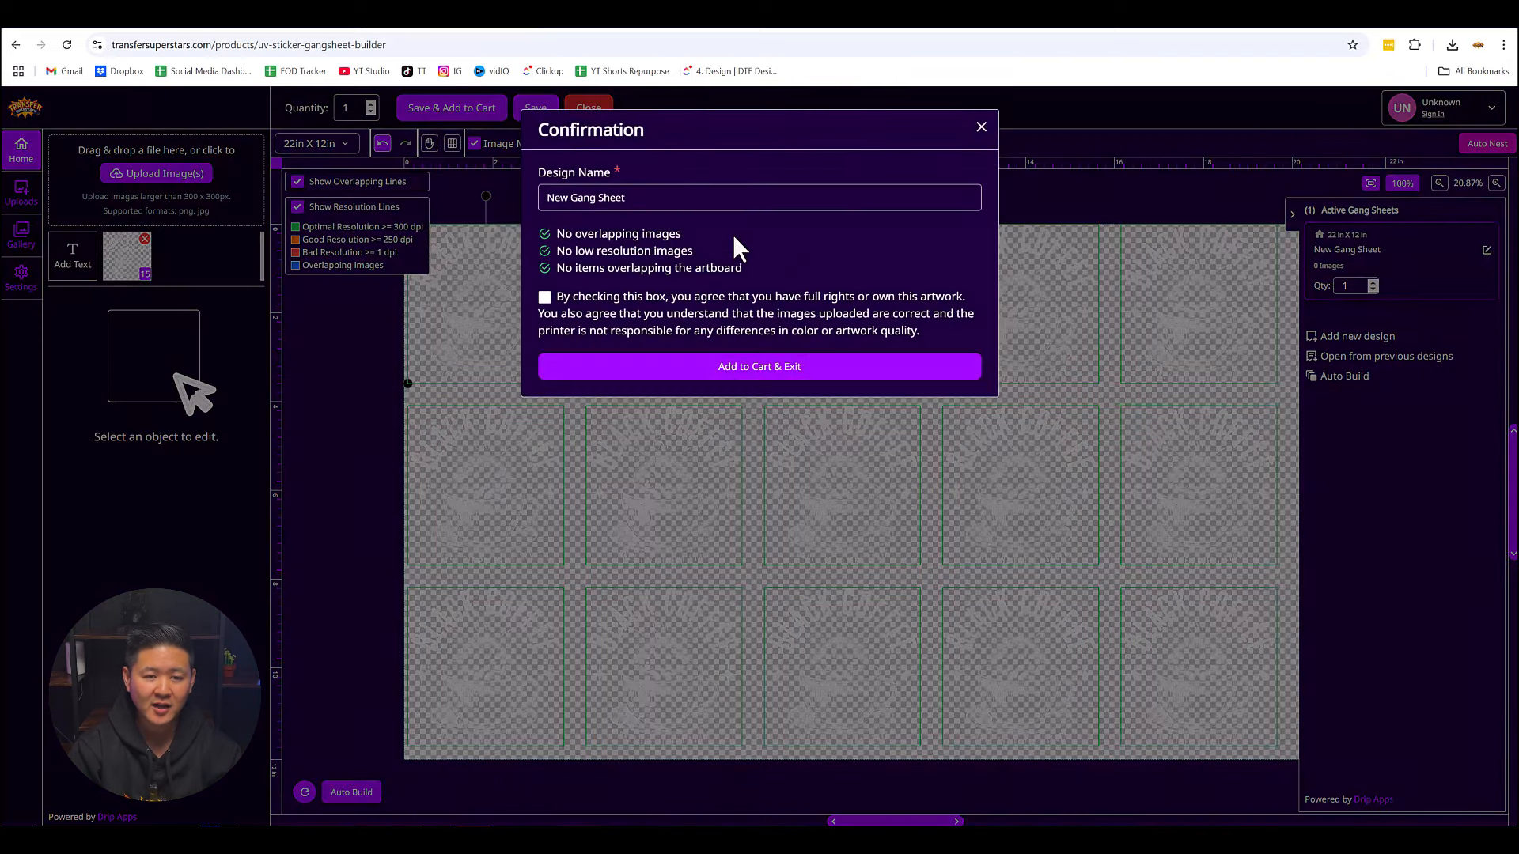
type("ba")
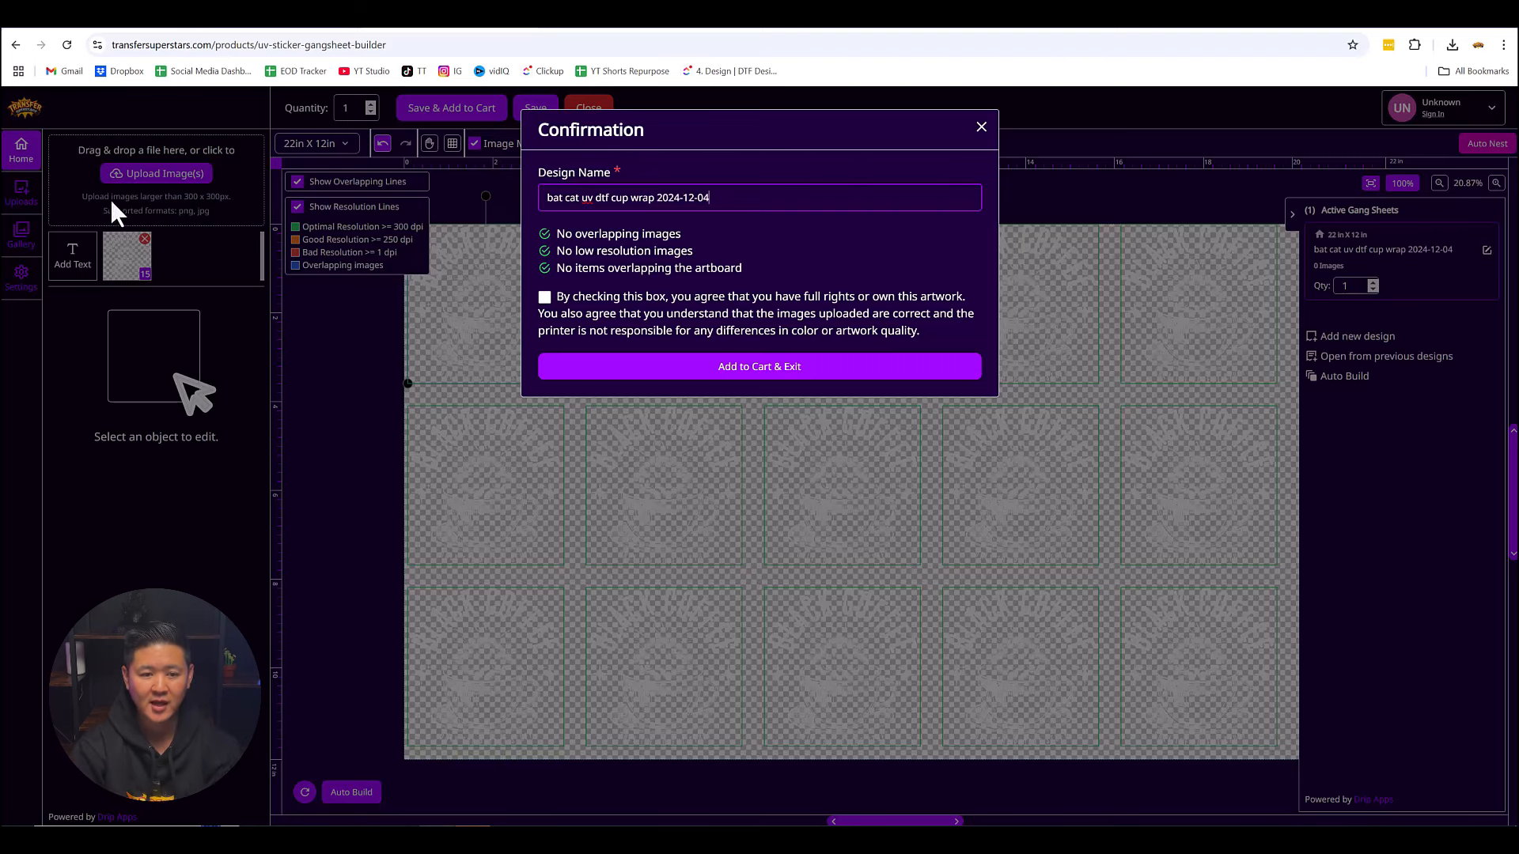
left_click(591, 297)
left_click(680, 366)
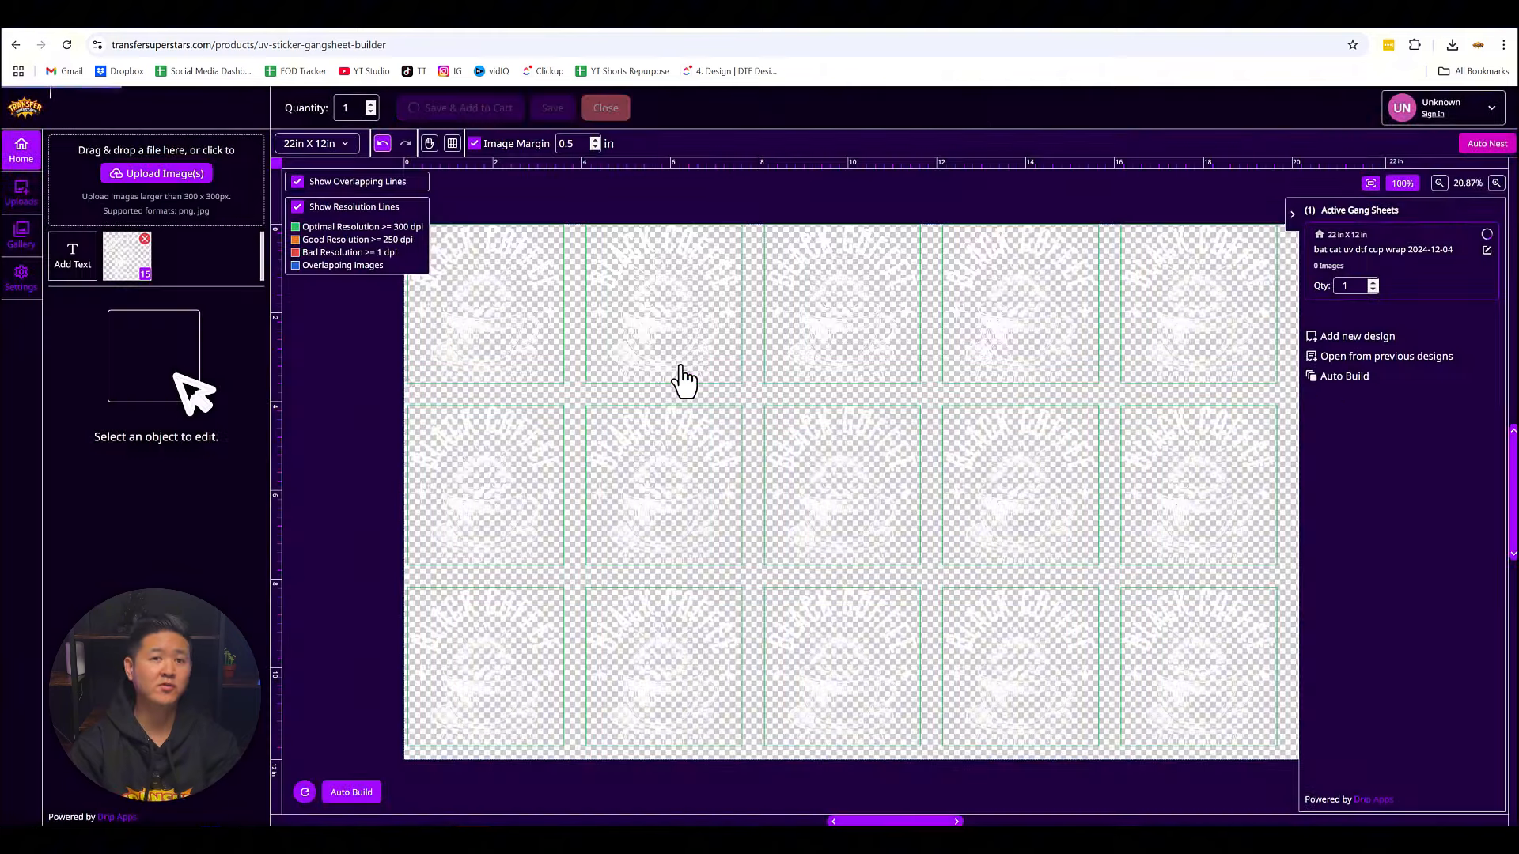